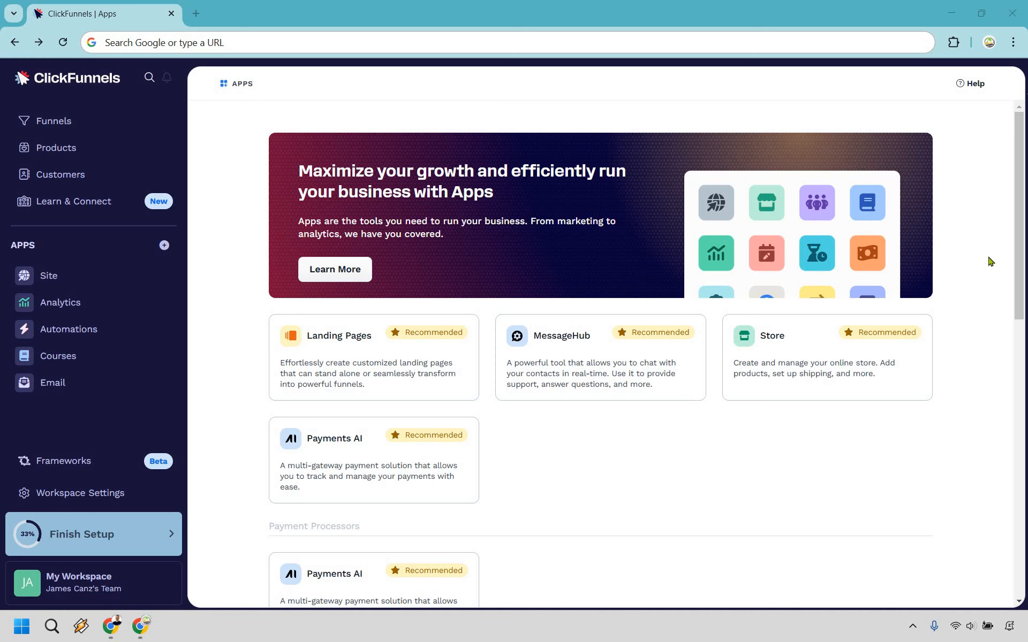
Step: Look through the available and added apps, including the overview page of the Automations app
{"action": "scroll", "coordinate": [989, 261], "scroll_direction": "down", "scroll_amount": 12}
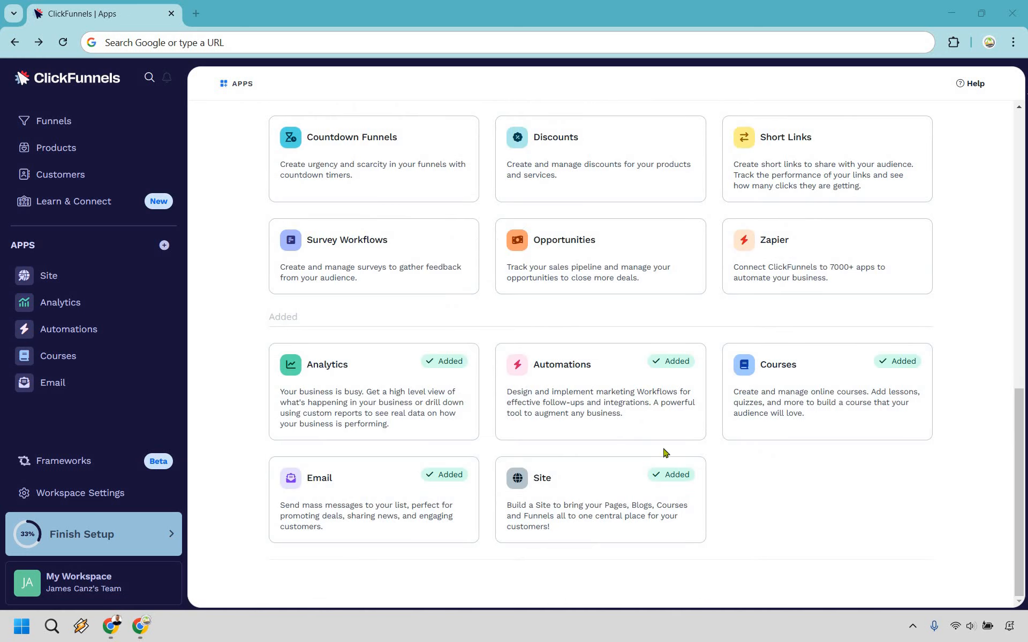
{"action": "left_click", "coordinate": [673, 411]}
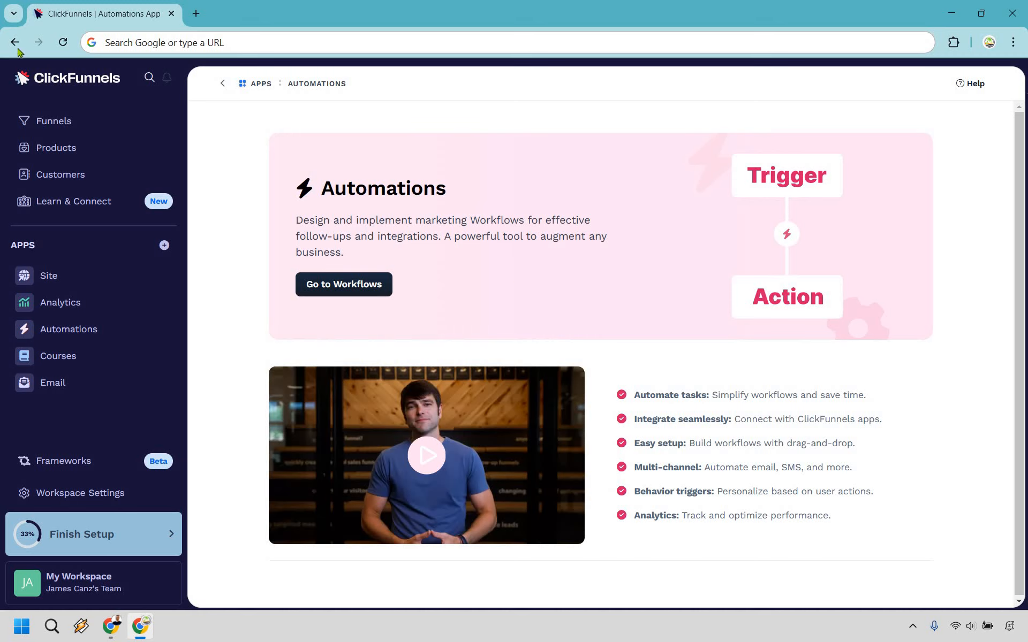
{"action": "key", "text": "alt+Left"}
{"action": "scroll", "coordinate": [969, 375], "scroll_direction": "down", "scroll_amount": 10}
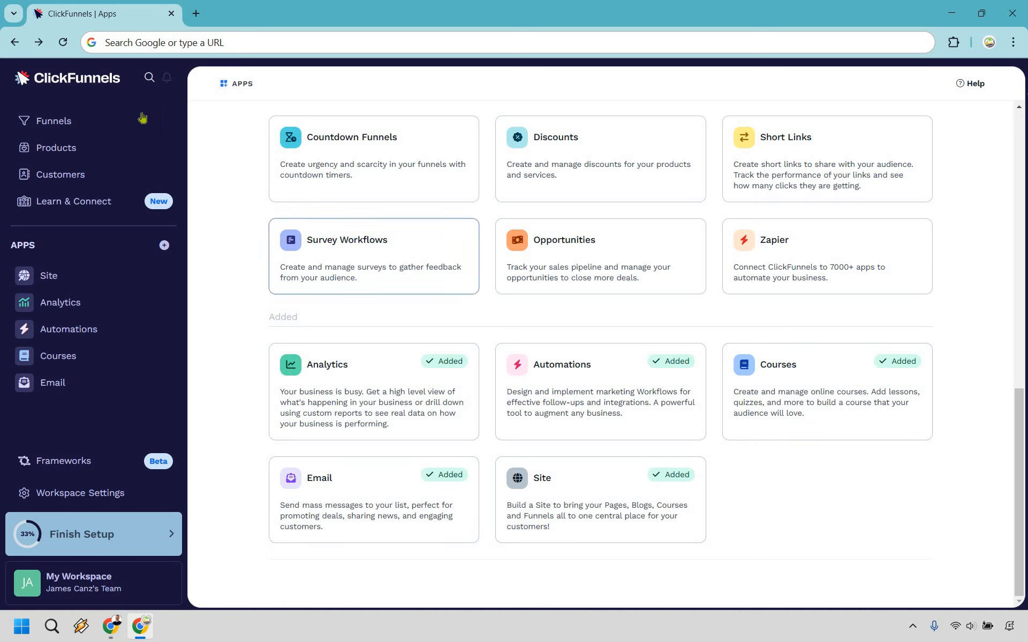
Step: Start a new funnel of the Lead "Squeeze" Funnel type and bring up its templates
{"action": "left_click", "coordinate": [124, 121]}
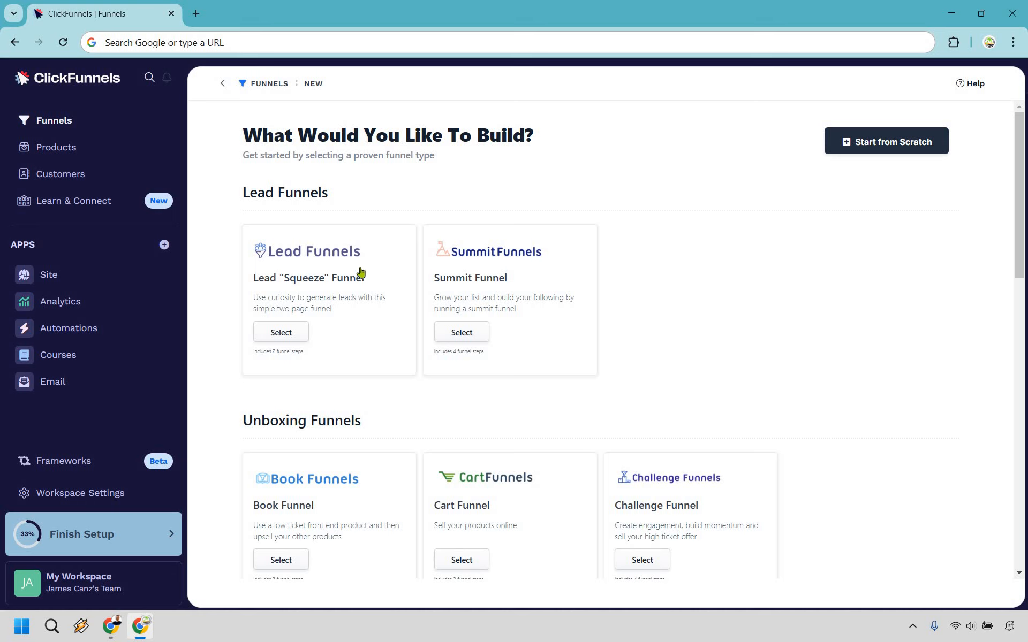
{"action": "left_click", "coordinate": [273, 339]}
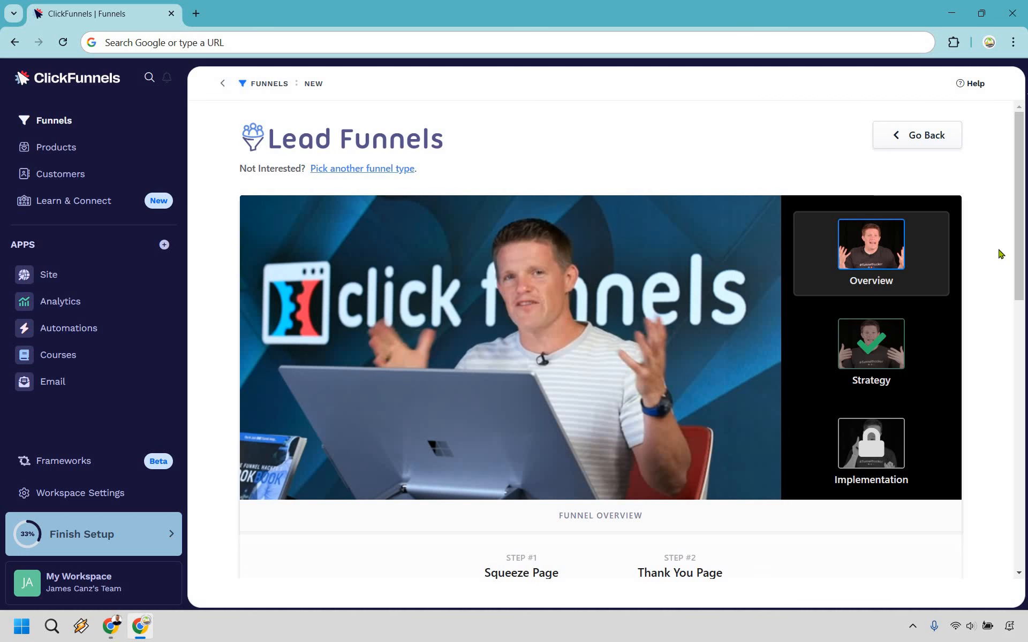
{"action": "scroll", "coordinate": [1000, 254], "scroll_direction": "down", "scroll_amount": 12}
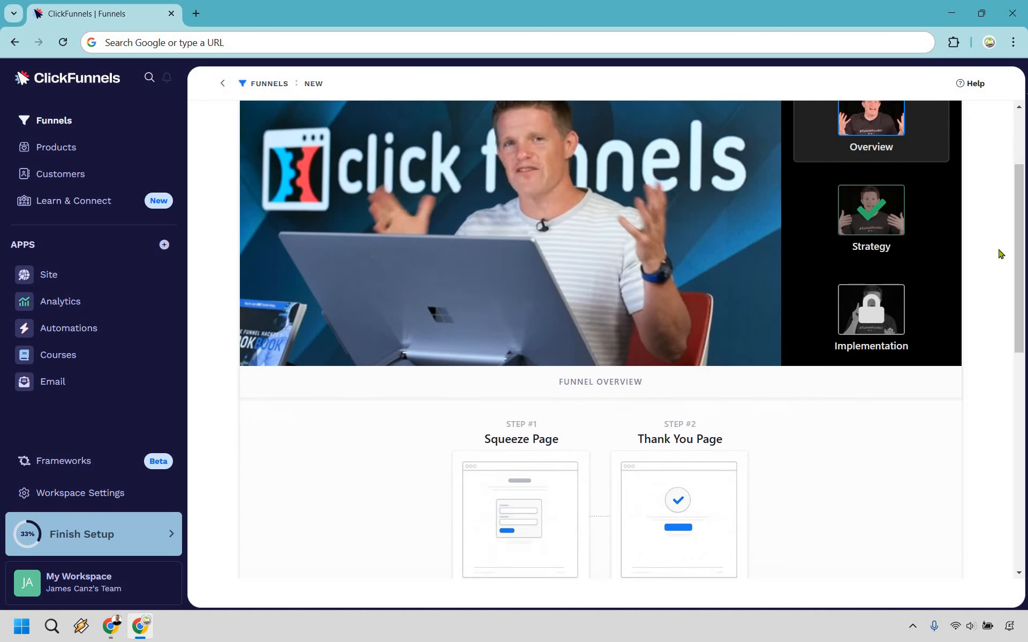
{"action": "scroll", "coordinate": [1003, 368], "scroll_direction": "down", "scroll_amount": 2}
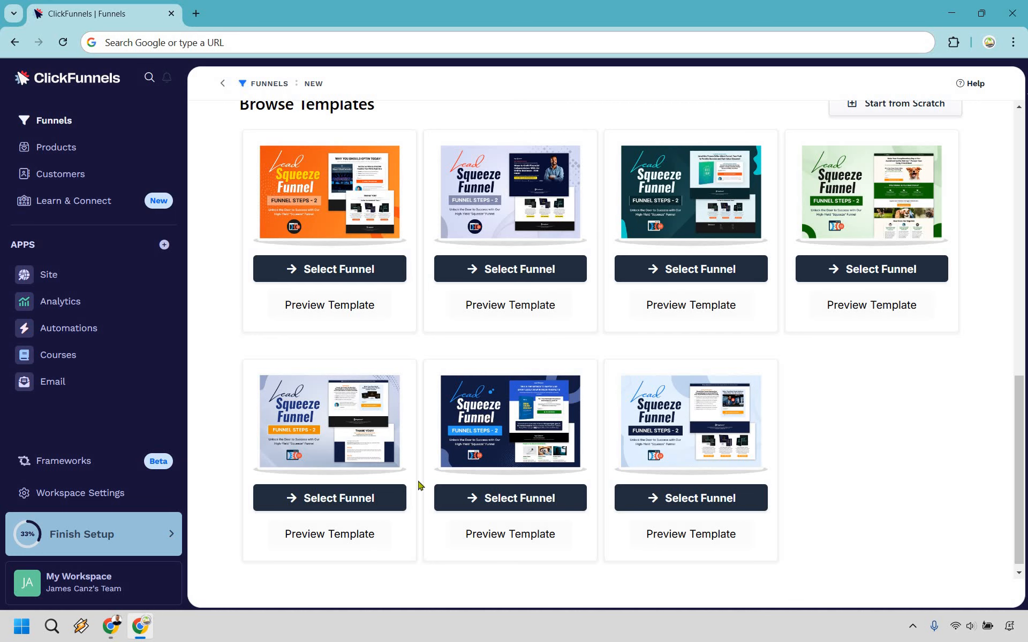
Step: Preview the first and last lead squeeze funnel templates in the second row, closing each preview
{"action": "left_click", "coordinate": [359, 539]}
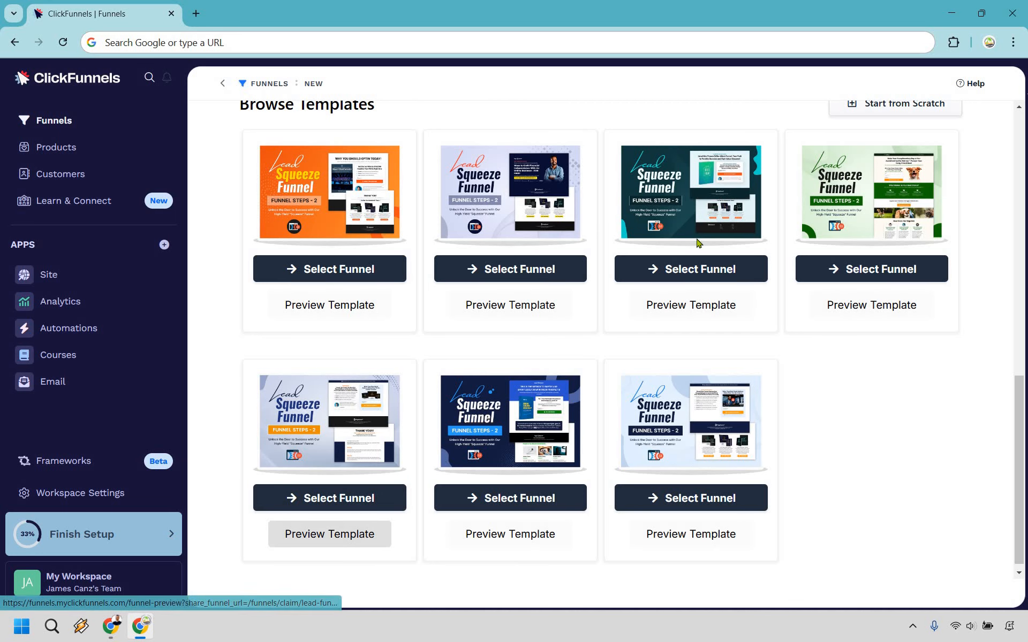
{"action": "scroll", "coordinate": [542, 199], "scroll_direction": "down", "scroll_amount": 4}
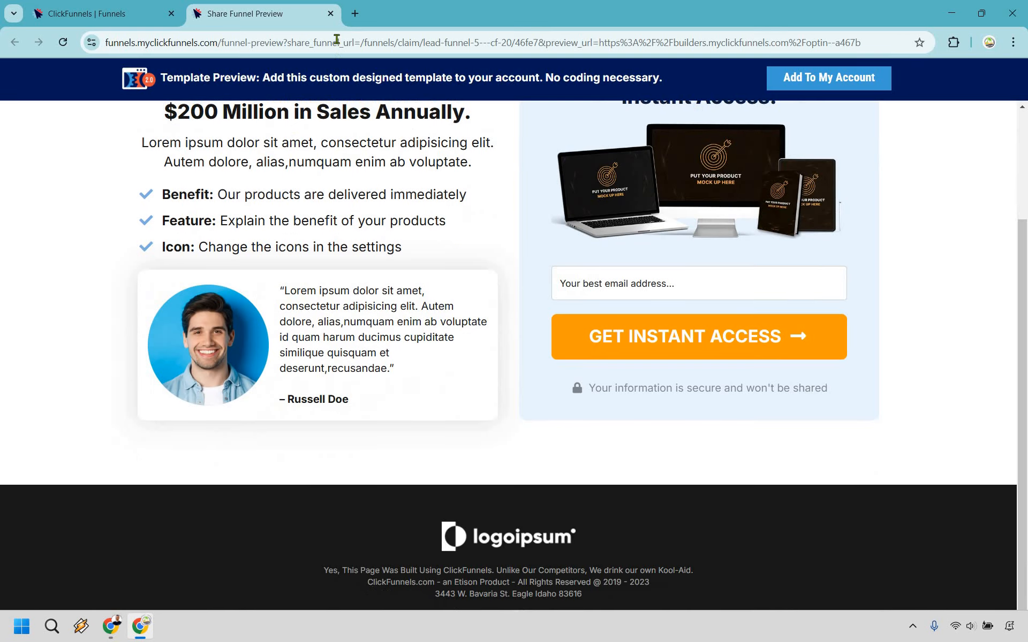
{"action": "scroll", "coordinate": [541, 199], "scroll_direction": "up", "scroll_amount": 4}
{"action": "left_click", "coordinate": [330, 13]}
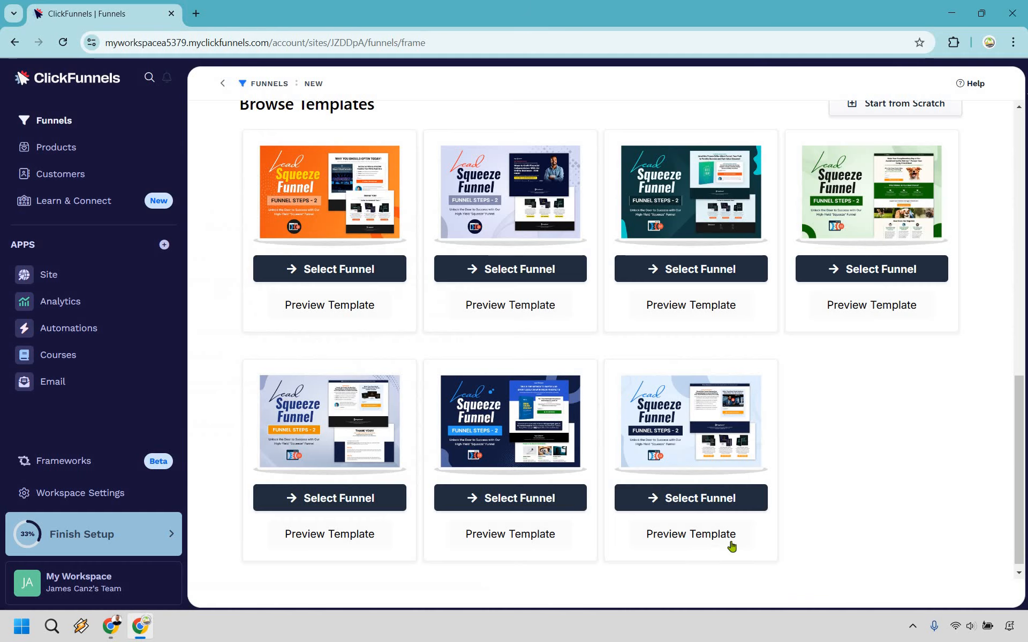
{"action": "left_click", "coordinate": [687, 535]}
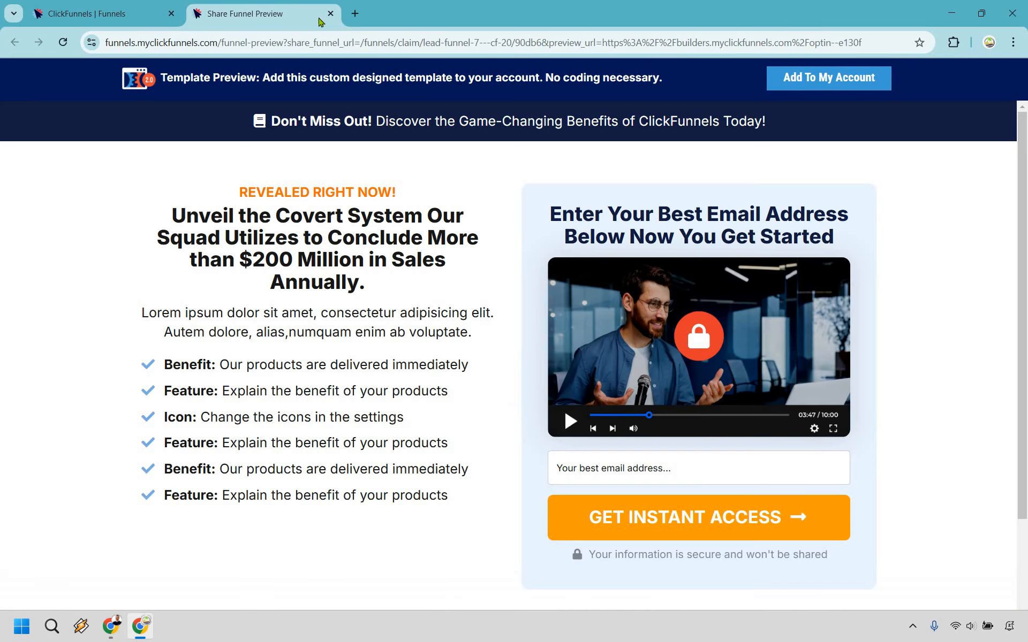
{"action": "key", "text": "ctrl+w"}
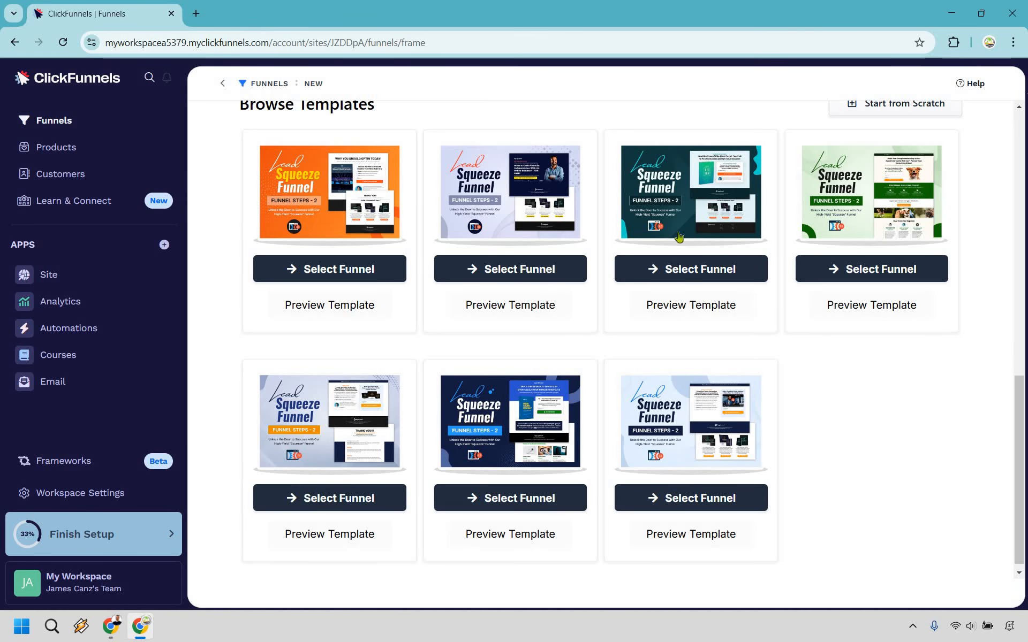
Step: Preview the dark teal lead squeeze template with the green book and select it for the new funnel
{"action": "left_click", "coordinate": [696, 303]}
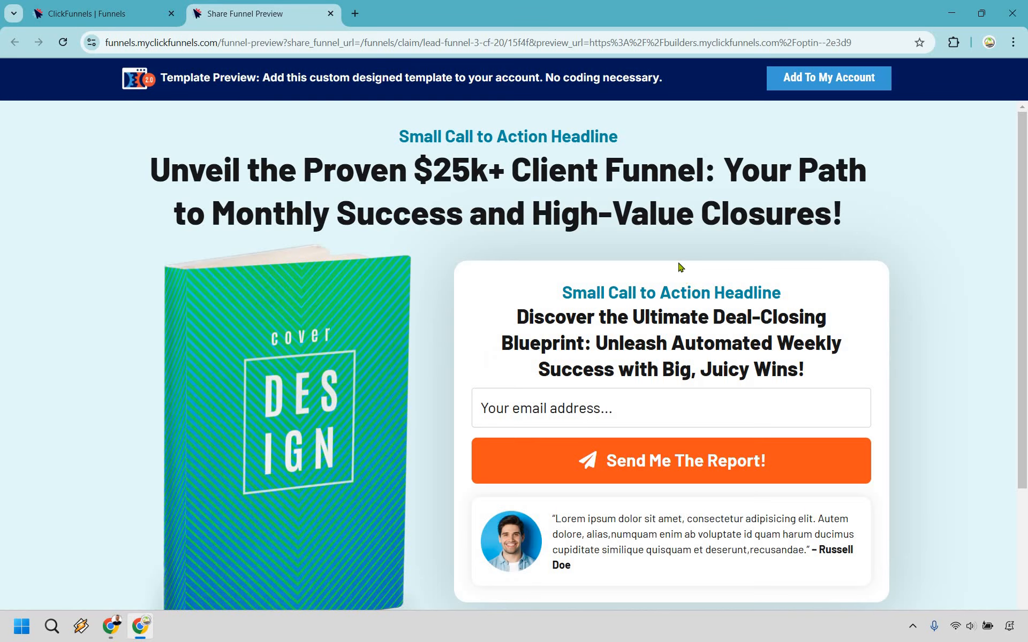
{"action": "scroll", "coordinate": [680, 265], "scroll_direction": "down", "scroll_amount": 4}
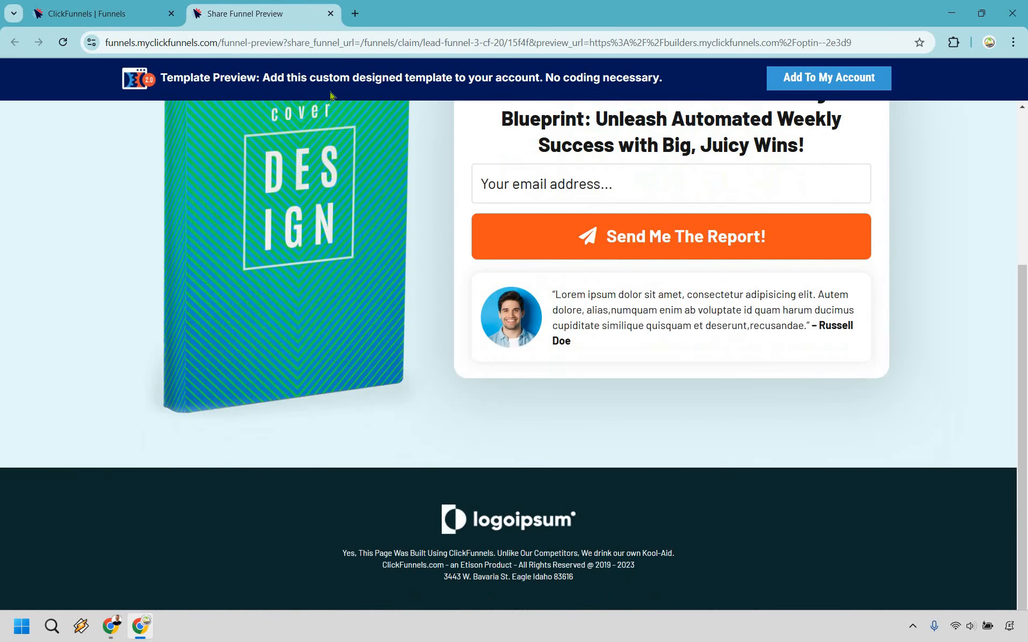
{"action": "scroll", "coordinate": [334, 103], "scroll_direction": "up", "scroll_amount": 4}
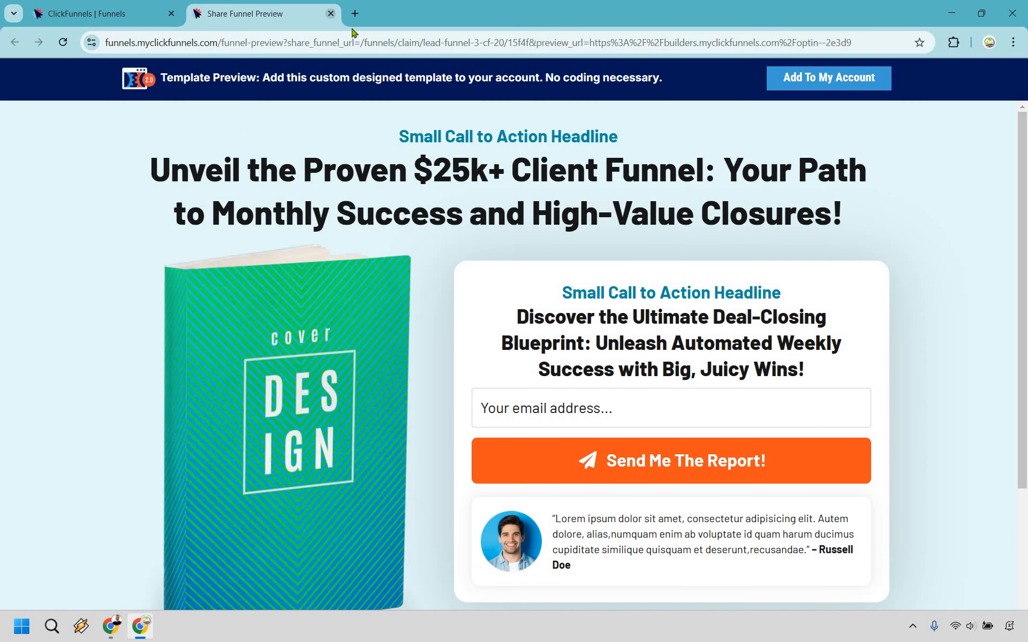
{"action": "left_click", "coordinate": [330, 14]}
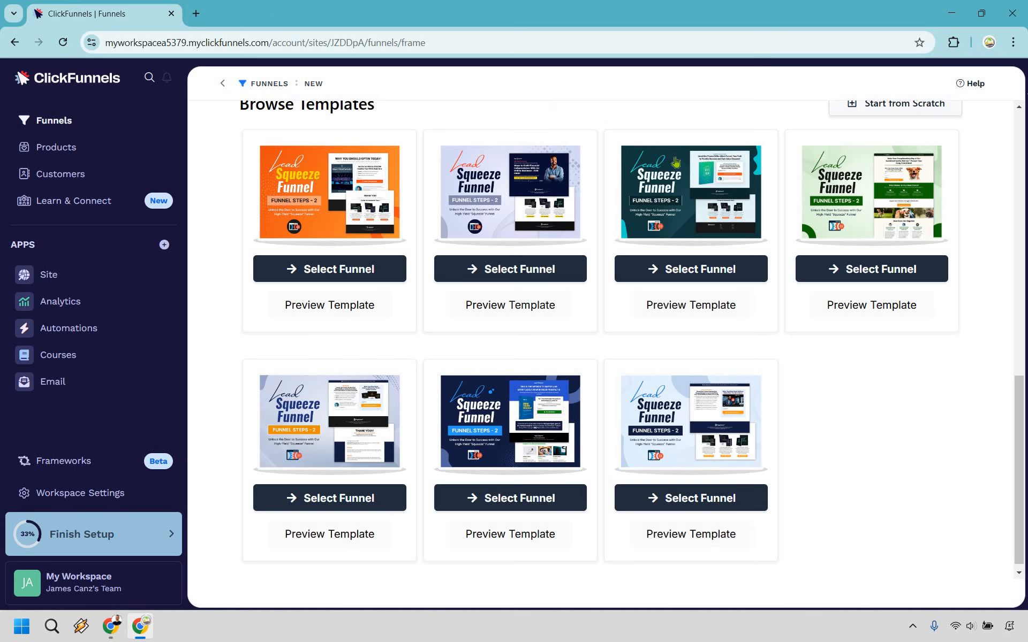
{"action": "left_click", "coordinate": [704, 267]}
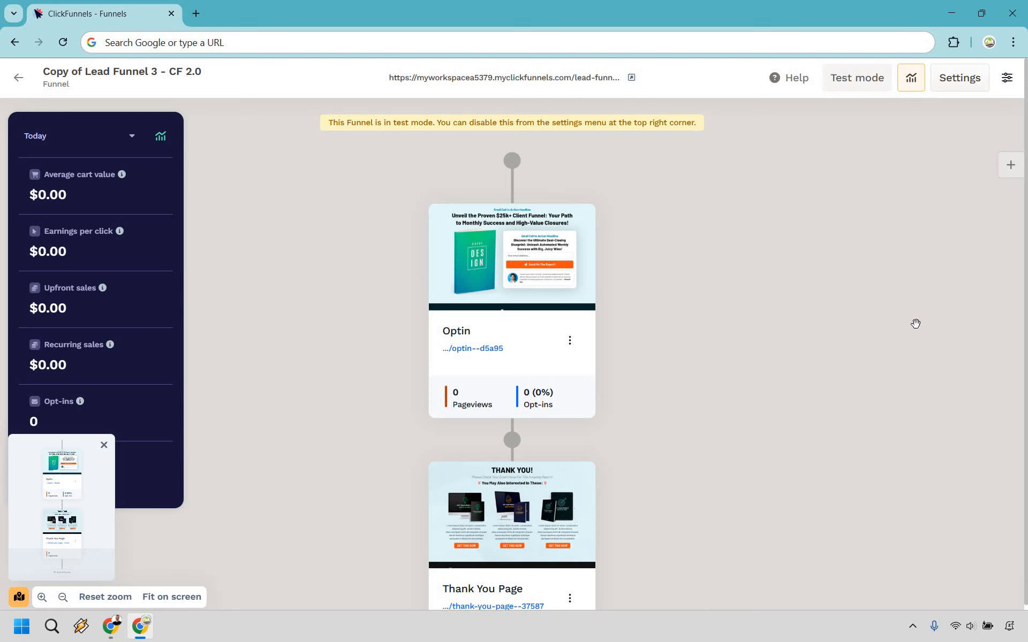
Step: Review the Optin and Thank You Page steps of the funnel and open the Optin page for editing
{"action": "scroll", "coordinate": [891, 285], "scroll_direction": "down", "scroll_amount": 1}
{"action": "scroll", "coordinate": [892, 284], "scroll_direction": "up", "scroll_amount": 1}
{"action": "scroll", "coordinate": [469, 410], "scroll_direction": "down", "scroll_amount": 1}
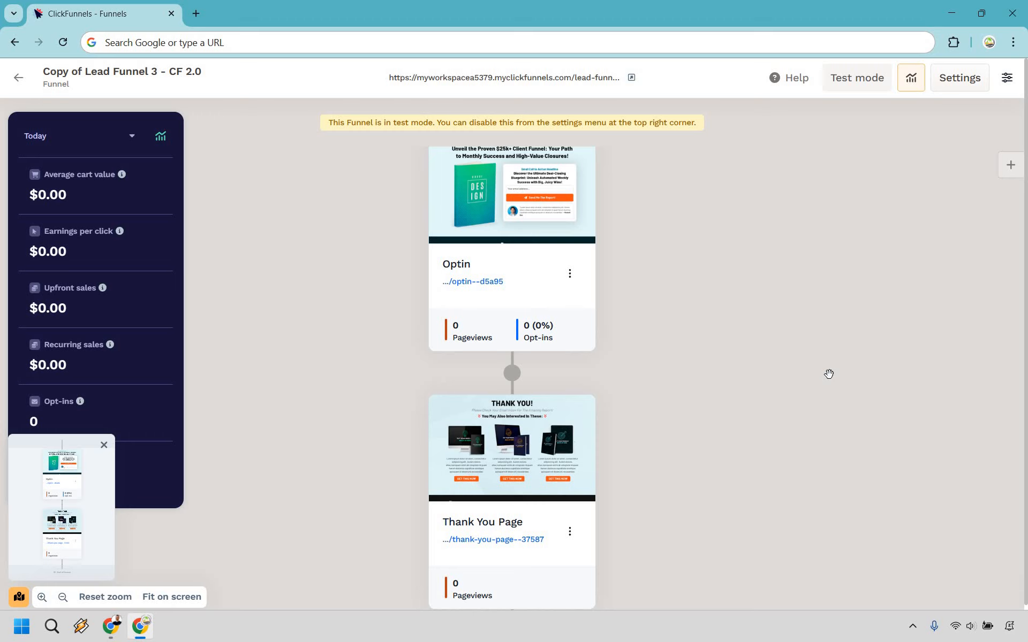
{"action": "scroll", "coordinate": [819, 326], "scroll_direction": "up", "scroll_amount": 1}
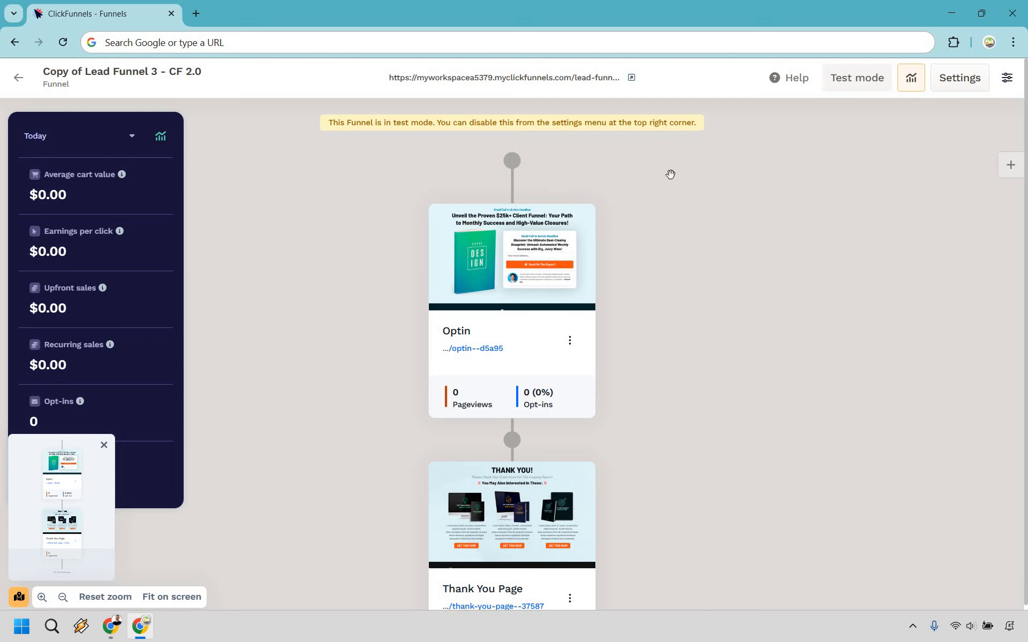
{"action": "mouse_move", "coordinate": [516, 245]}
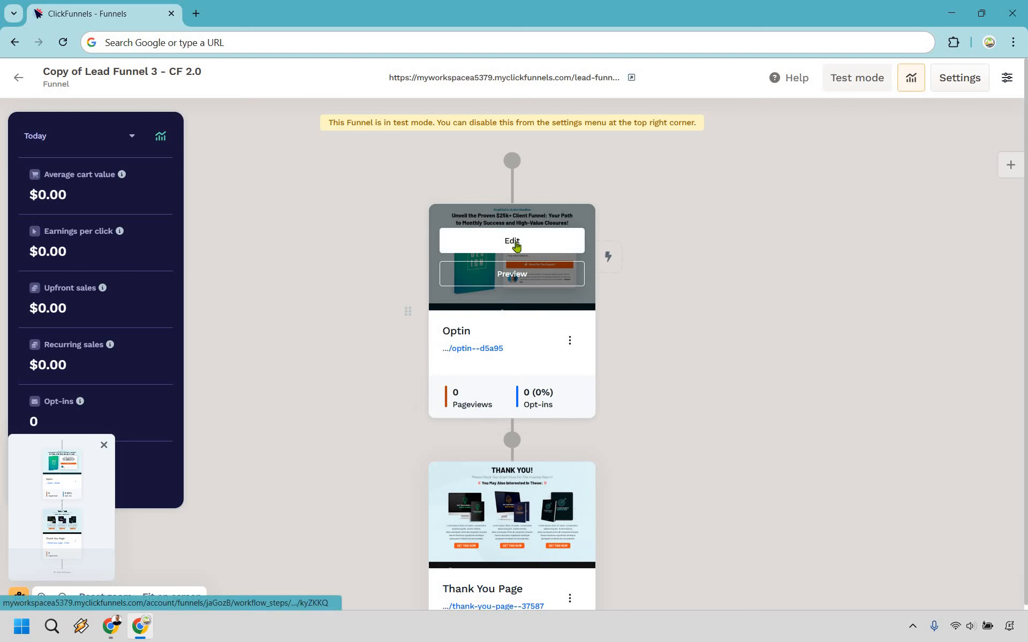
{"action": "left_click", "coordinate": [515, 242]}
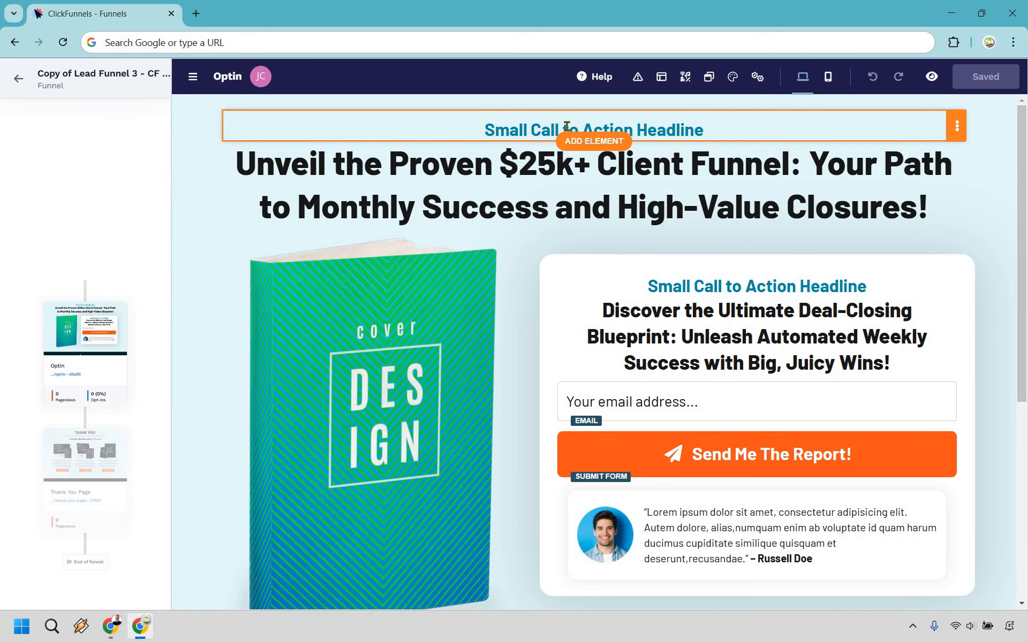
Step: Replace the small call-to-action headline above the main headline with "Free eBook Reveals"
{"action": "left_click", "coordinate": [442, 351]}
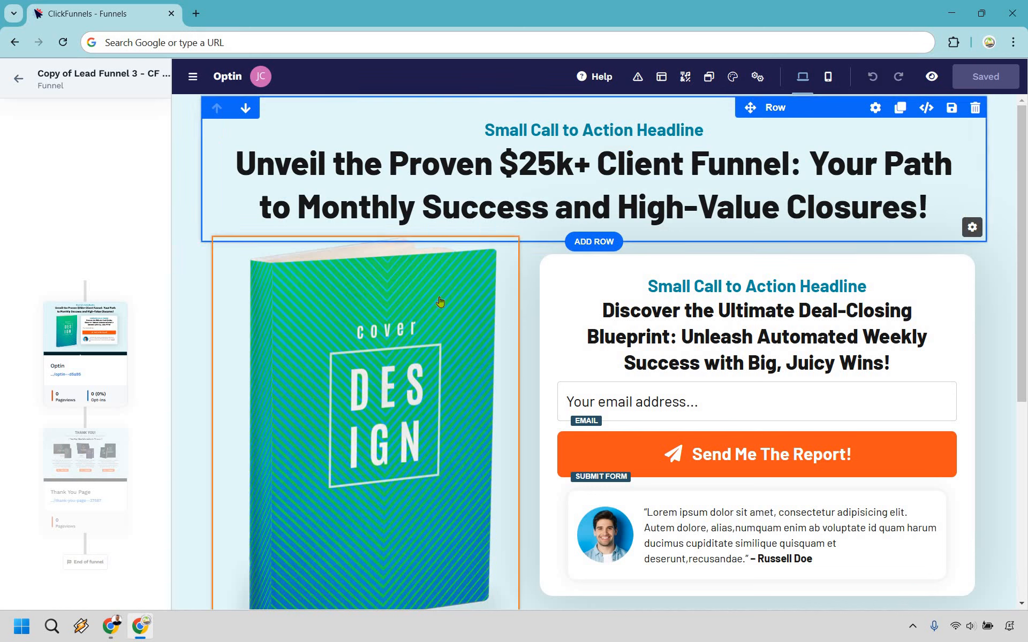
{"action": "left_click", "coordinate": [549, 132]}
{"action": "triple_click", "coordinate": [551, 134]}
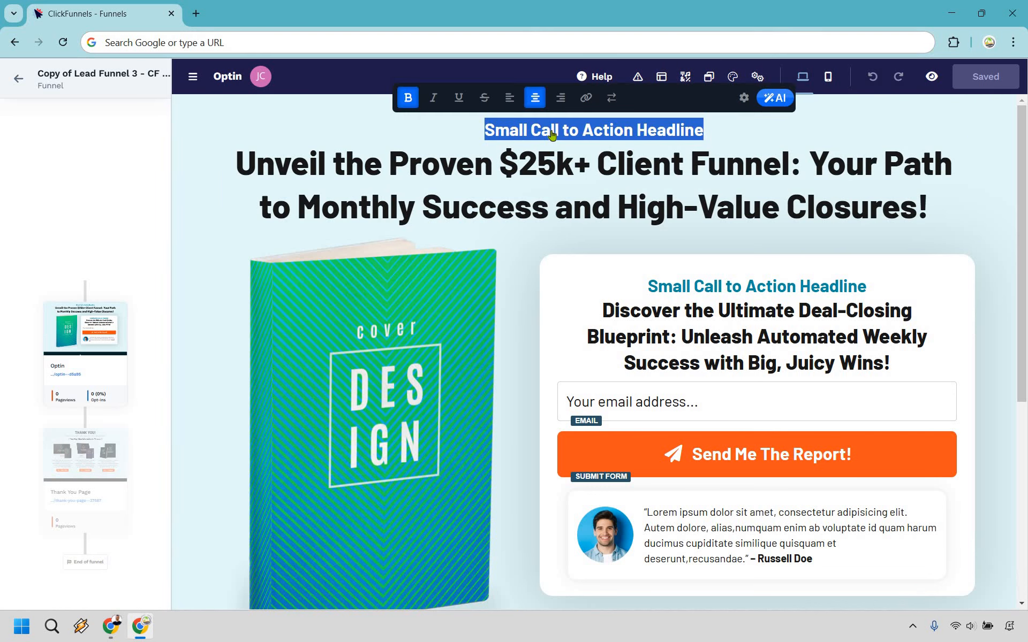
{"action": "type", "text": "Free e"}
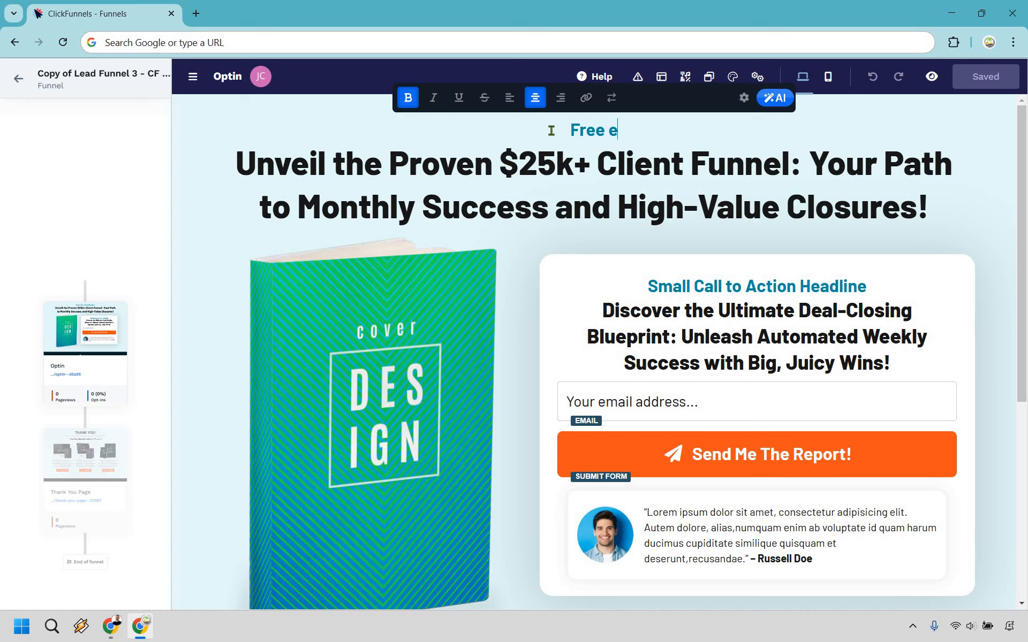
{"action": "type", "text": "Book Reveals"}
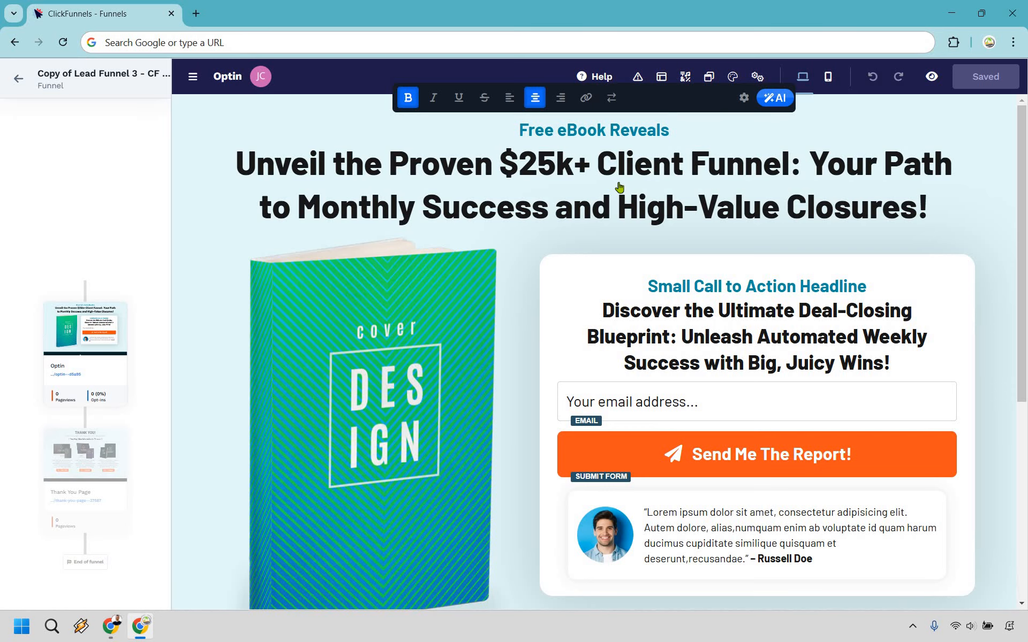
{"action": "left_click", "coordinate": [857, 198]}
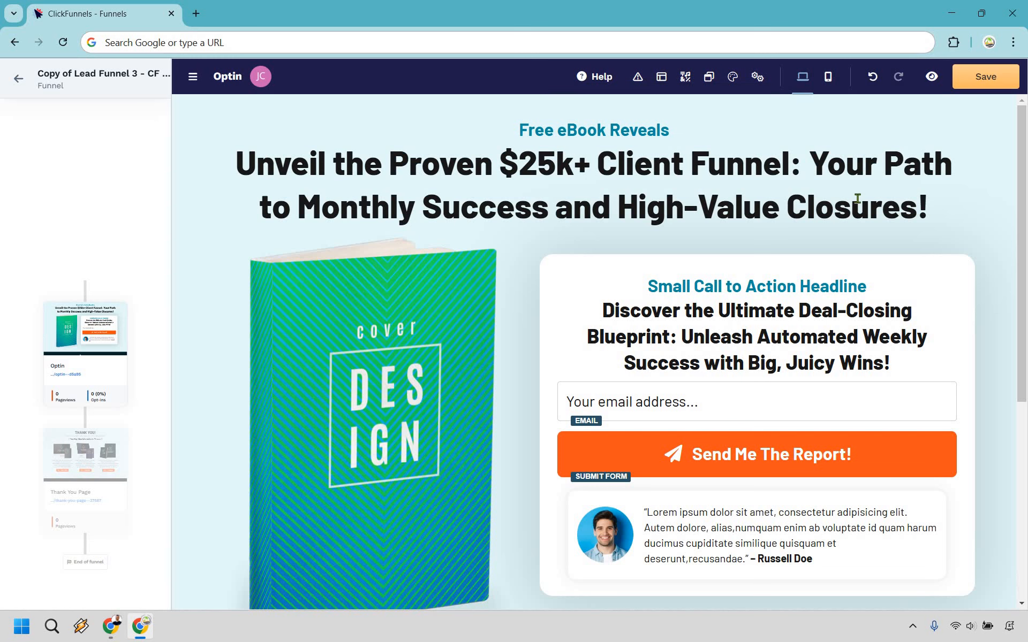
Step: Replace the whole main headline text of the Optin page with "How To Yay Without Boo"
{"action": "left_click", "coordinate": [917, 204]}
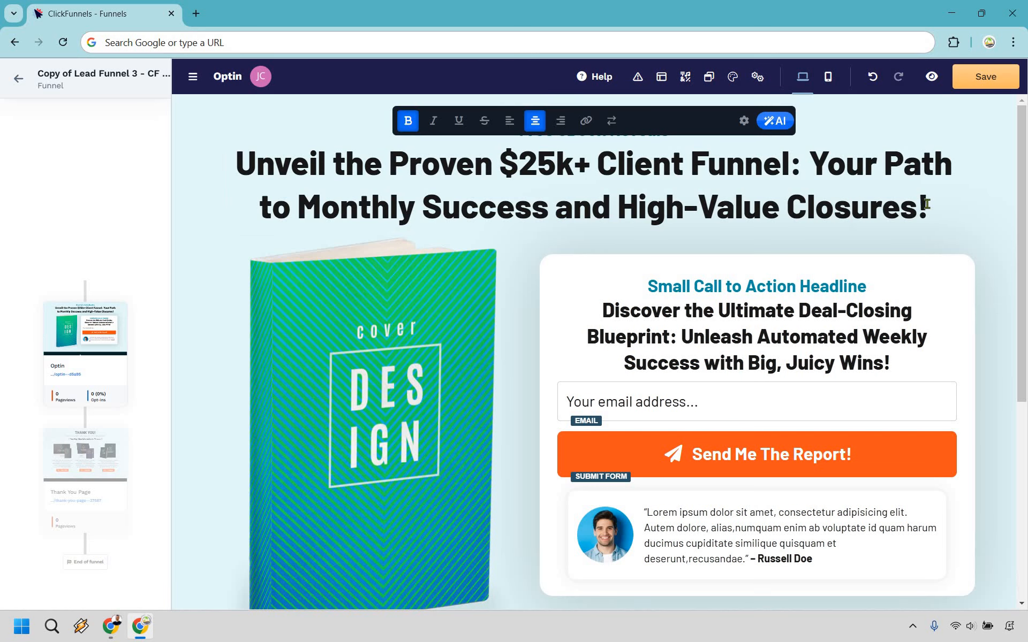
{"action": "key", "text": "ctrl+shift+Left"}
{"action": "key", "text": "ctrl+shift+Left"}
{"action": "key", "text": "ctrl+shift+Left"}
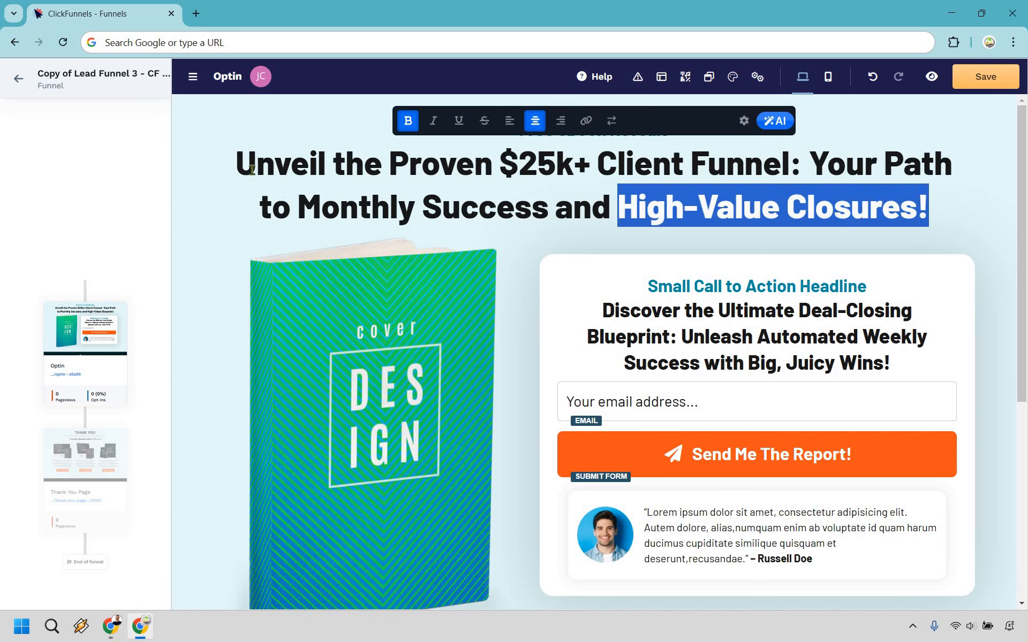
{"action": "left_click_drag", "start_coordinate": [252, 170], "coordinate": [237, 169]}
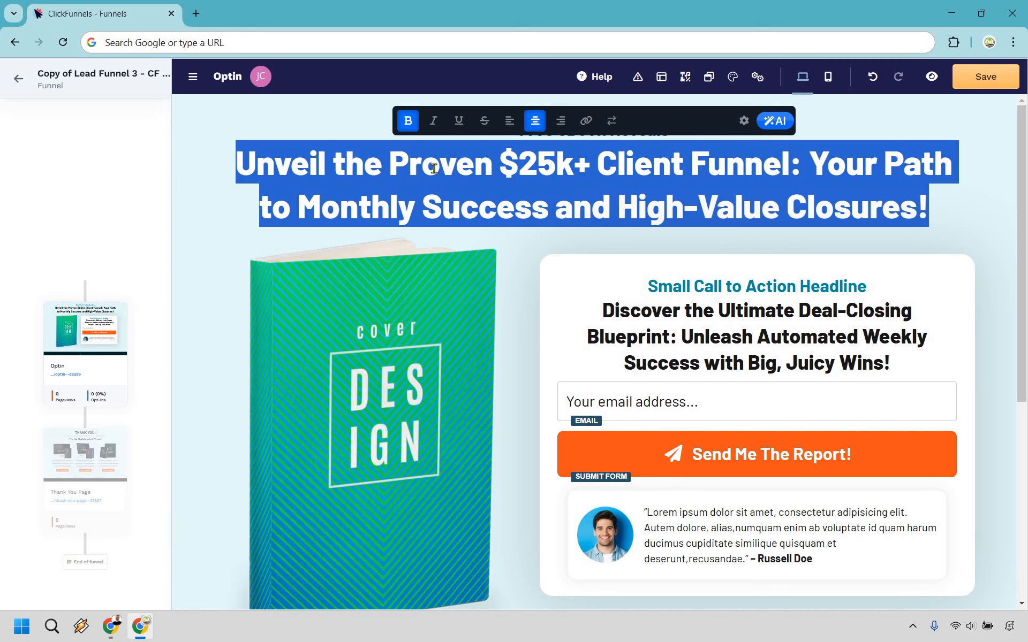
{"action": "type", "text": "H"}
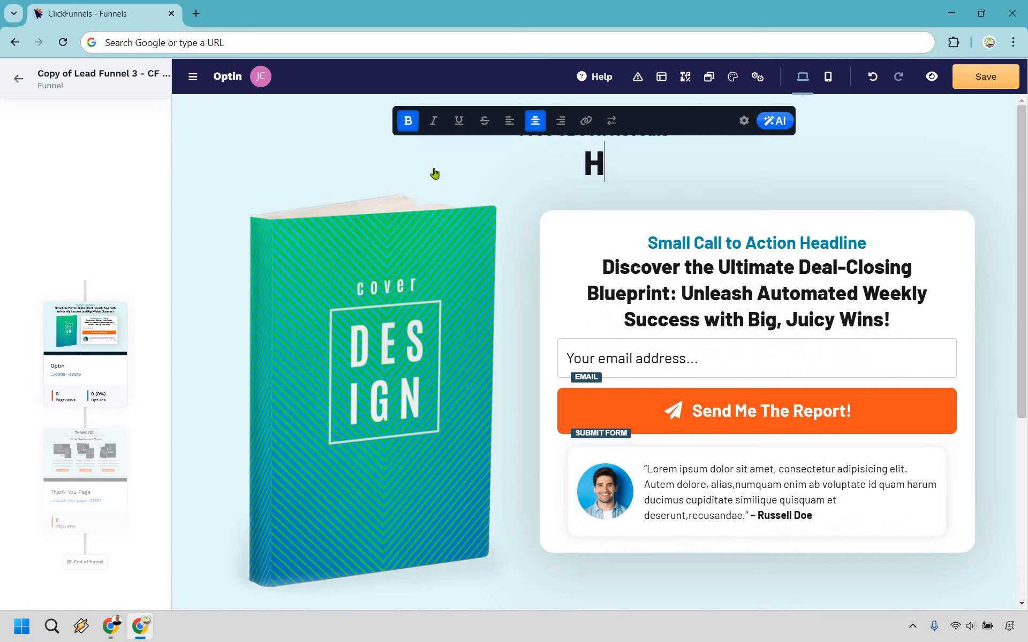
{"action": "type", "text": "ow To Yay Without Boo"}
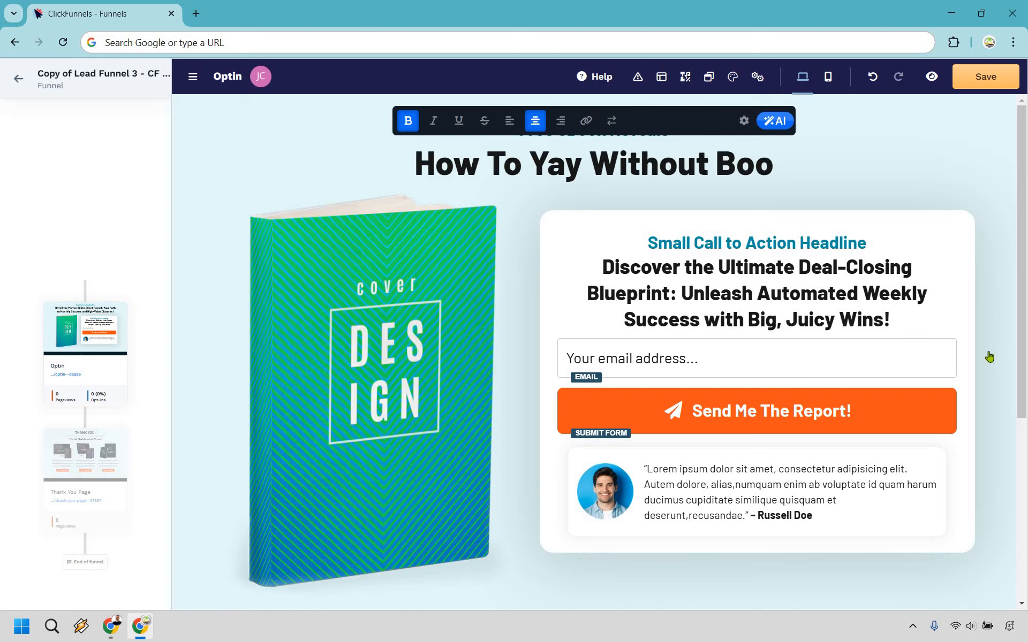
{"action": "left_click", "coordinate": [722, 213]}
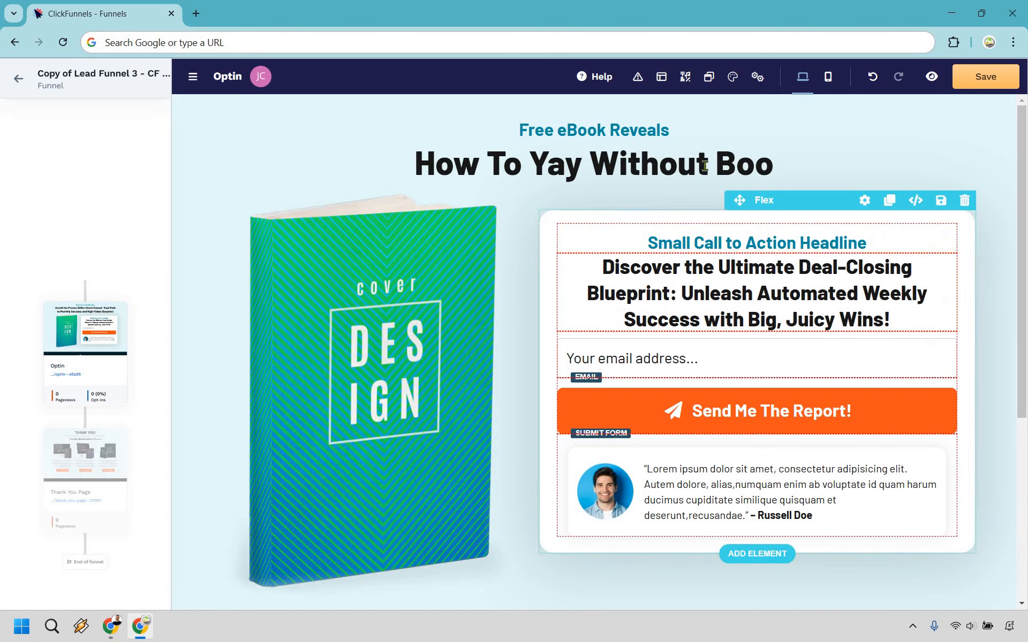
Step: Replace the word "Yay" in the main headline with "Launch Your Digital Biz"
{"action": "left_click", "coordinate": [778, 169]}
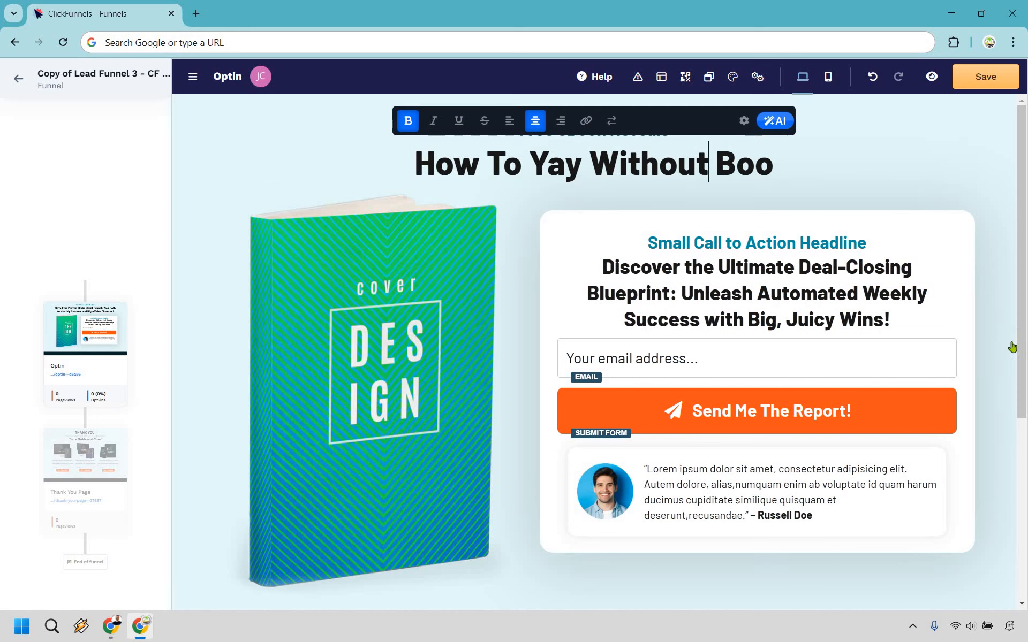
{"action": "left_click", "coordinate": [1000, 347]}
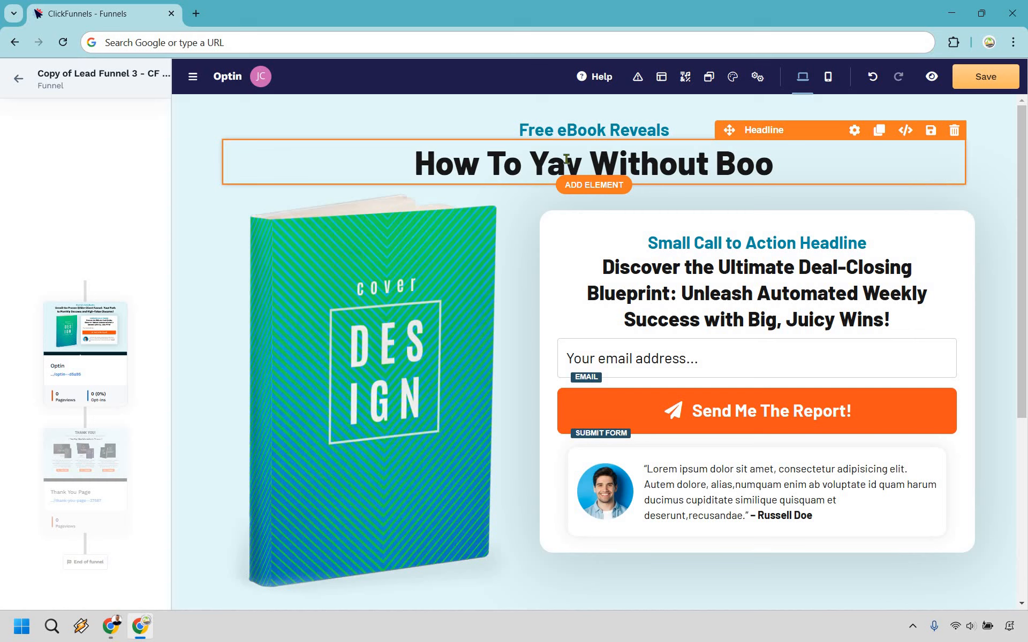
{"action": "left_click", "coordinate": [532, 159]}
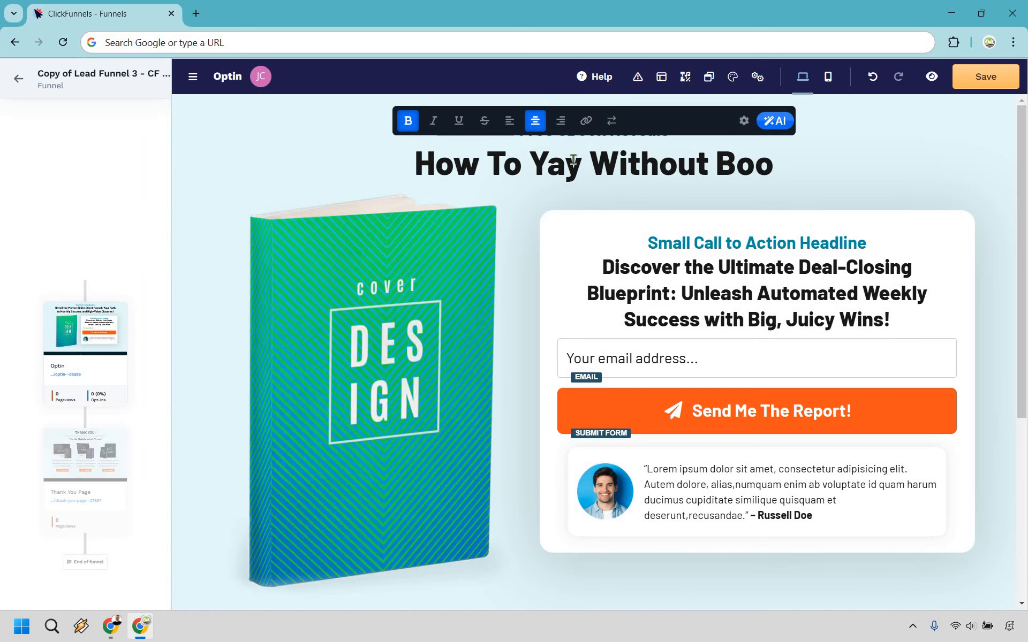
{"action": "left_click_drag", "start_coordinate": [529, 158], "coordinate": [554, 157]}
{"action": "double_click", "coordinate": [554, 157]}
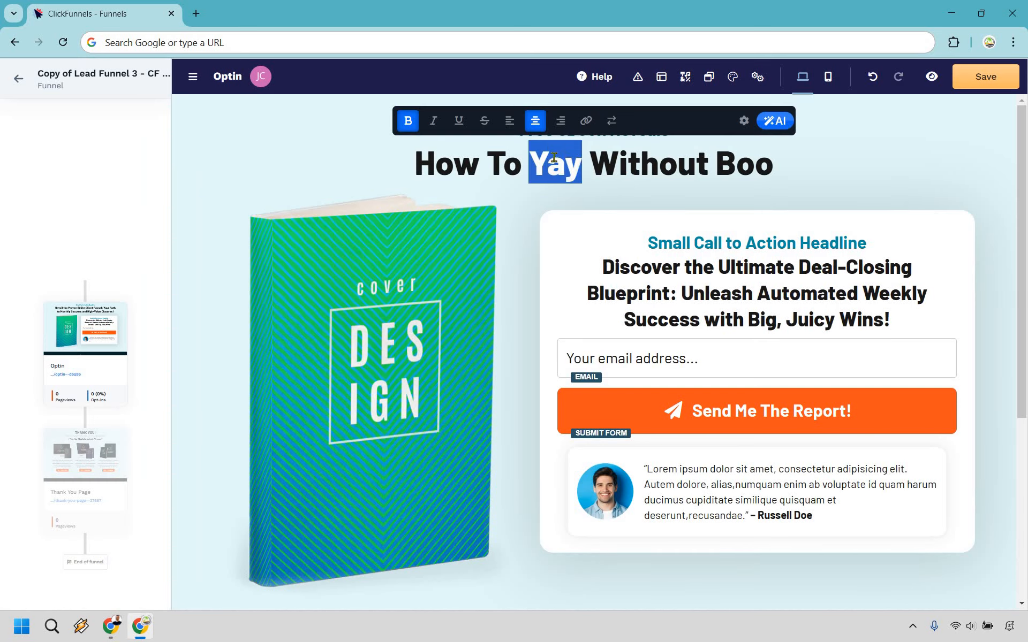
{"action": "type", "text": "Launch Your Digital Biz"}
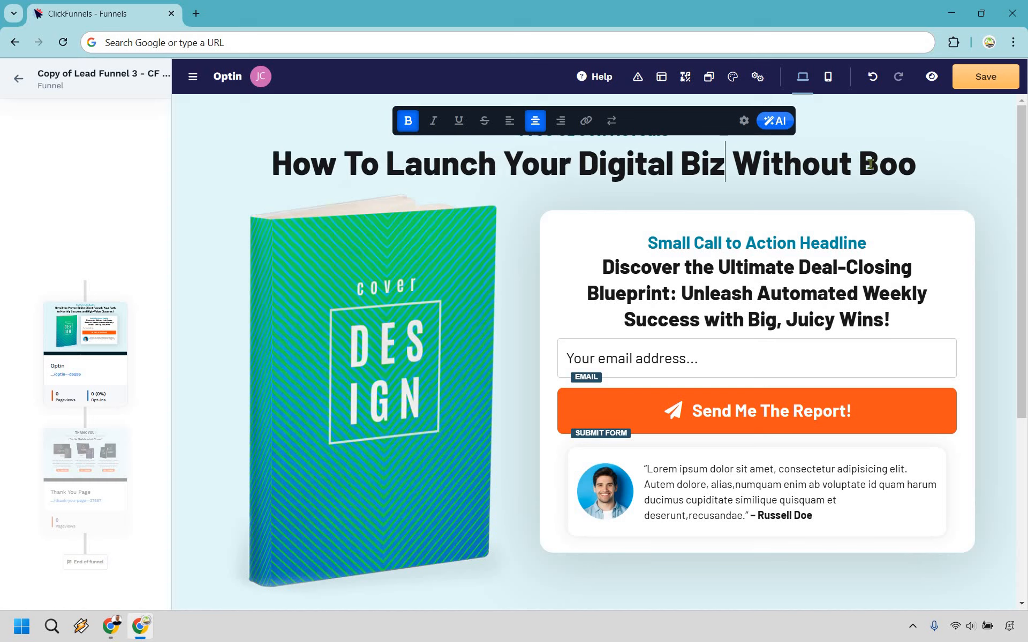
Step: Replace the word "Boo" at the end of the main headline with "Losing Your Shirt On Paid Ads"
{"action": "double_click", "coordinate": [910, 160]}
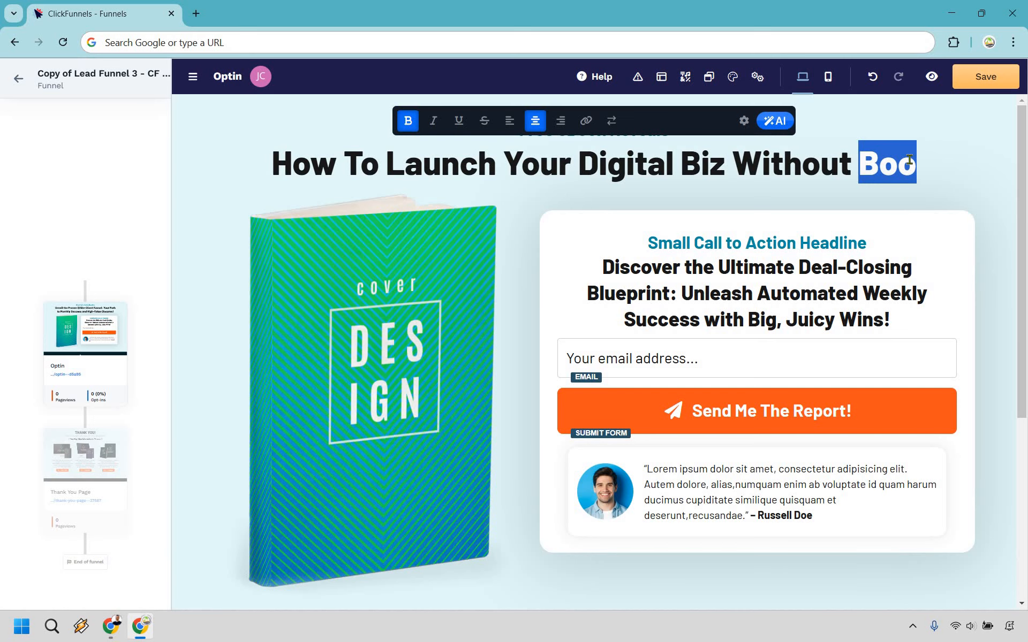
{"action": "type", "text": "Losi"}
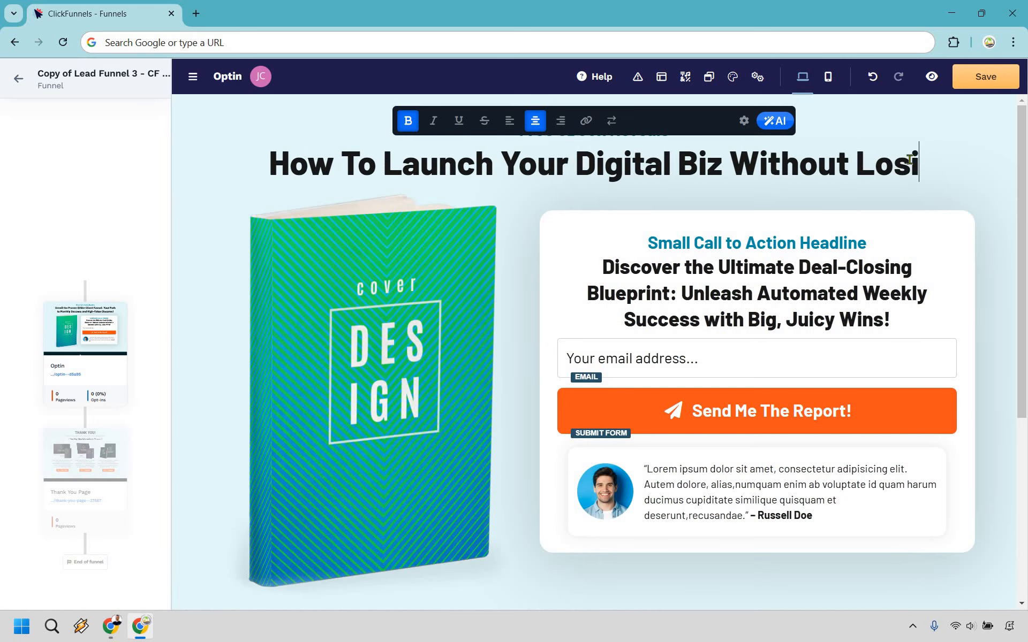
{"action": "type", "text": "ng Your Shirt "}
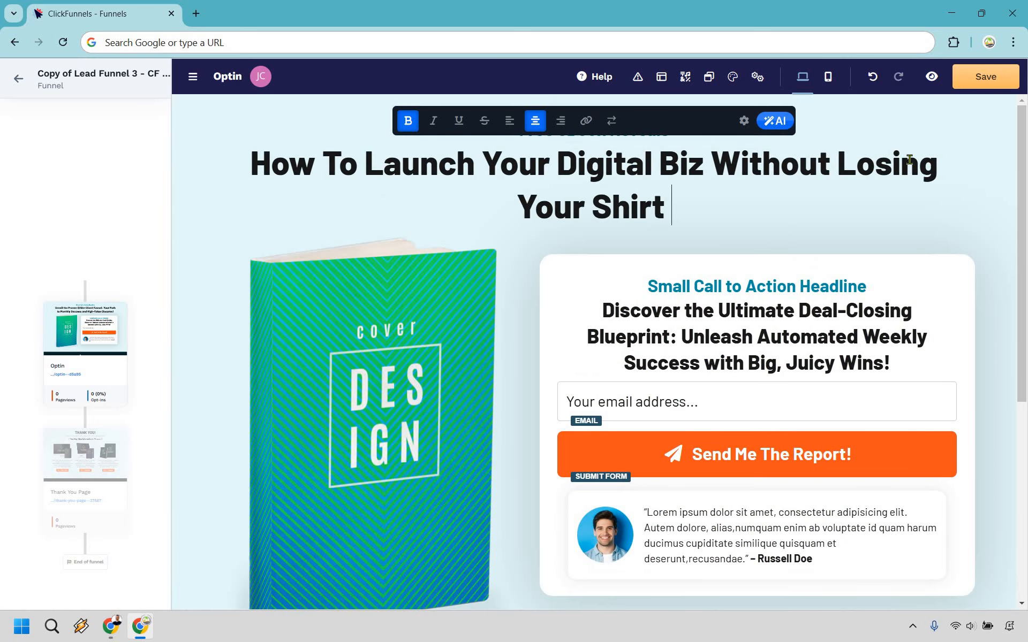
{"action": "type", "text": "On Paid Ads"}
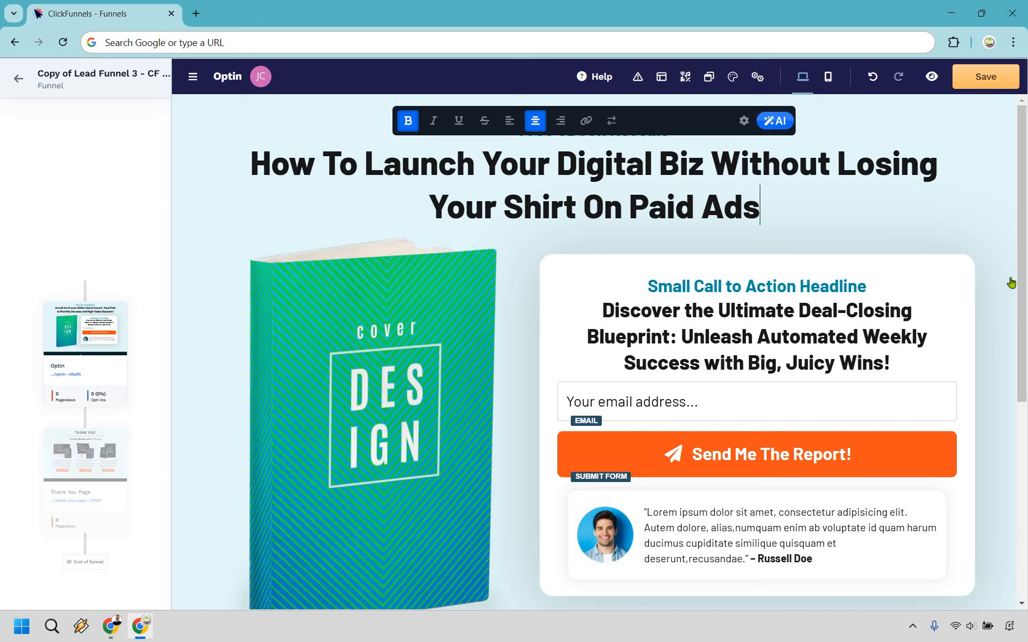
{"action": "left_click", "coordinate": [900, 345]}
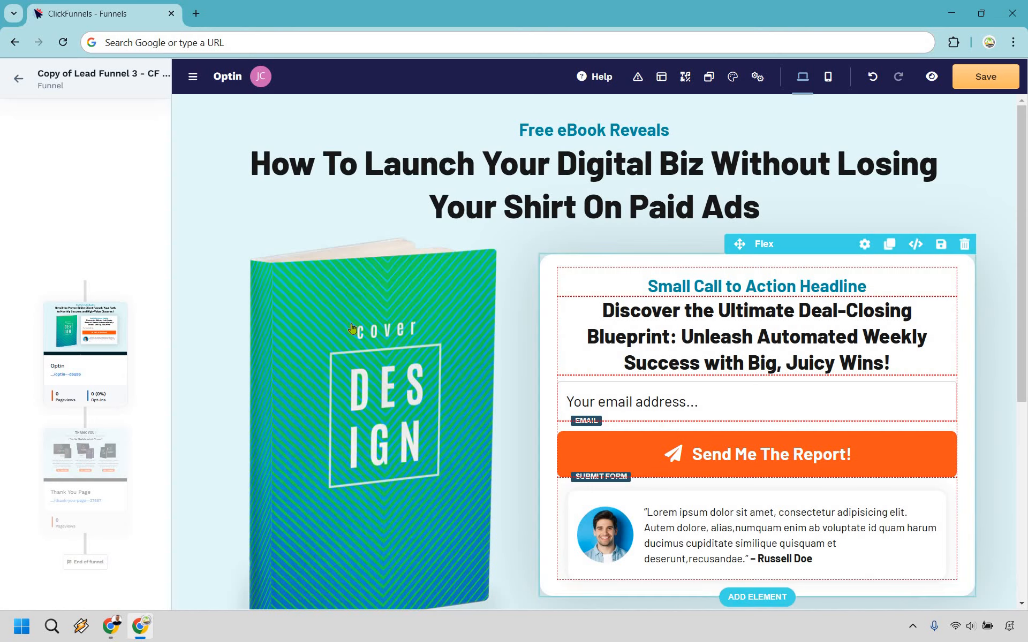
Step: Examine the green book image's settings and the image gallery offered for replacing it, then close both without changing the image
{"action": "scroll", "coordinate": [358, 322], "scroll_direction": "down", "scroll_amount": 1}
{"action": "left_click", "coordinate": [358, 322]}
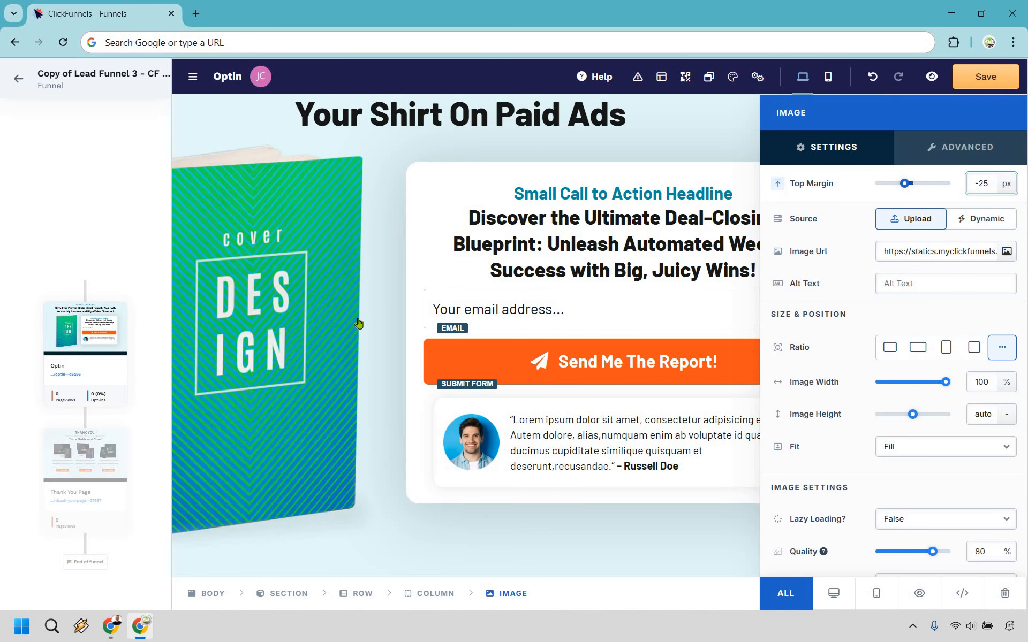
{"action": "left_click", "coordinate": [1007, 254]}
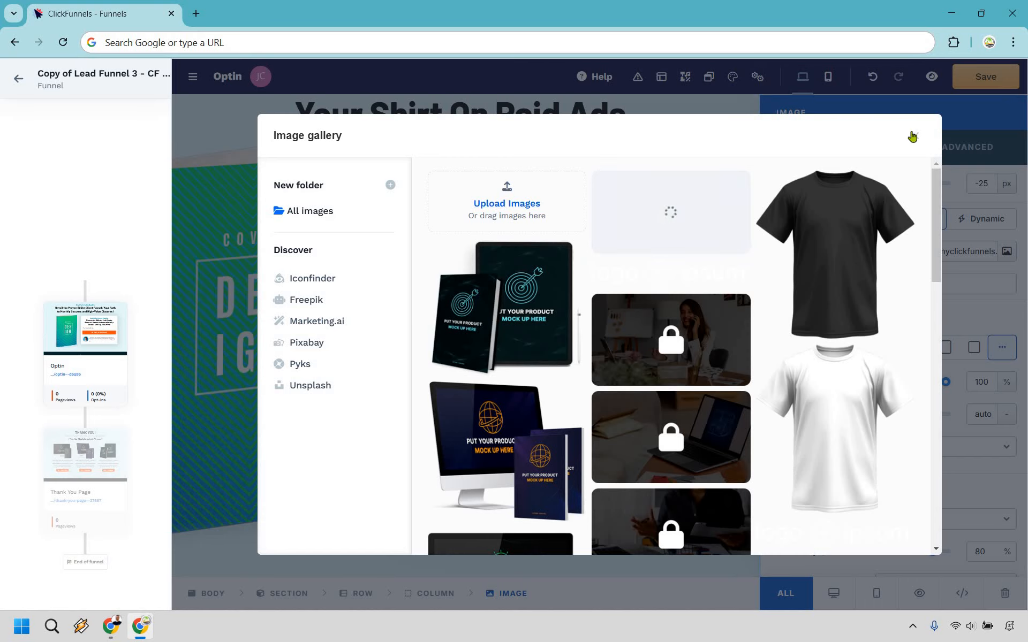
{"action": "left_click", "coordinate": [915, 135]}
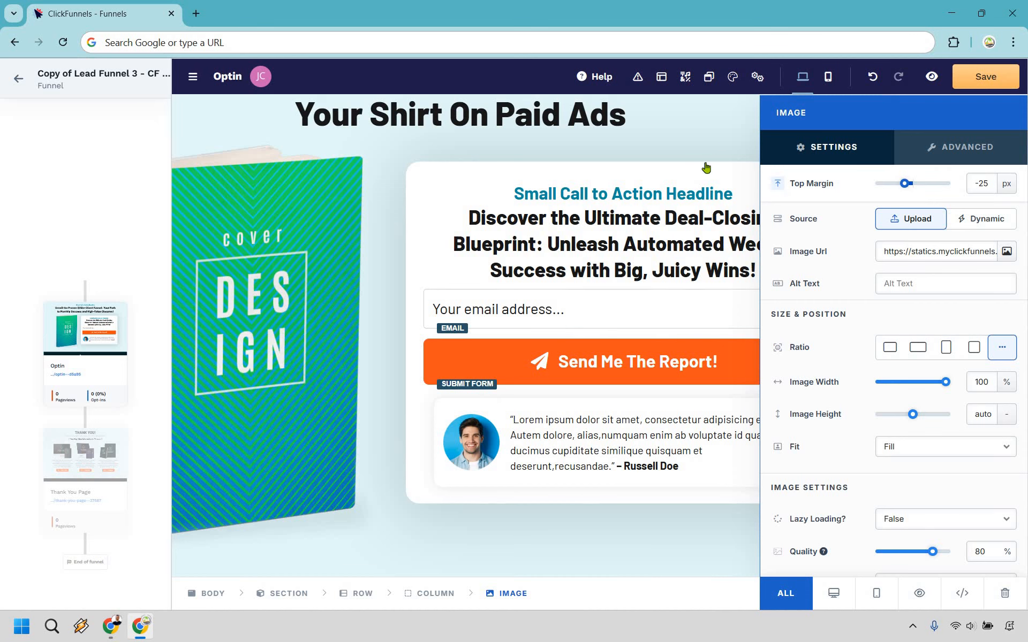
{"action": "left_click", "coordinate": [444, 549]}
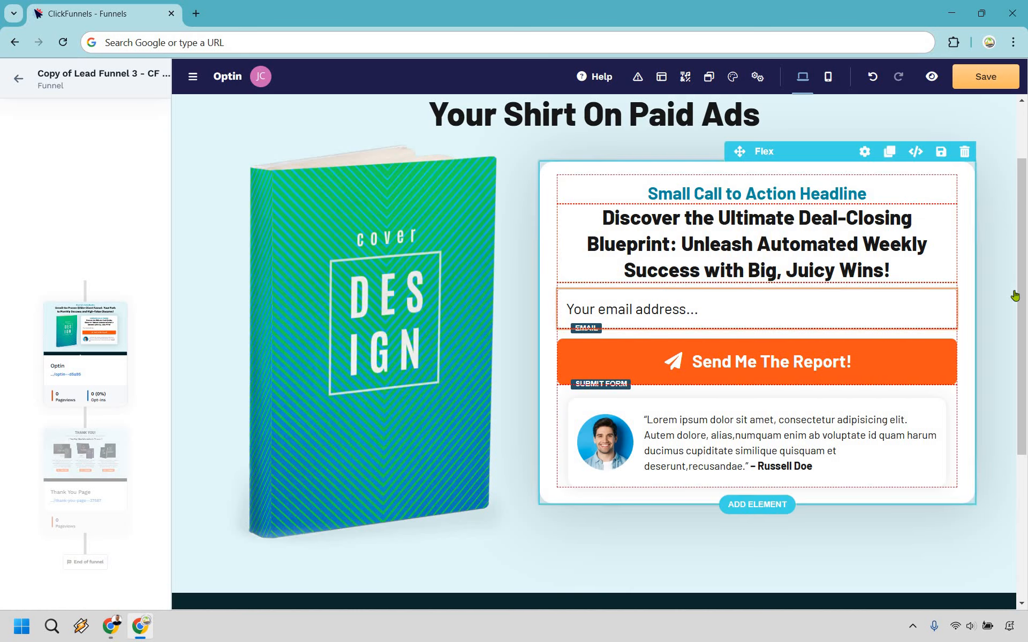
Step: Replace the form box's headline with "Enter Your Best Email Below" and delete the small call-to-action sub headline above it
{"action": "scroll", "coordinate": [1014, 296], "scroll_direction": "up", "scroll_amount": 2}
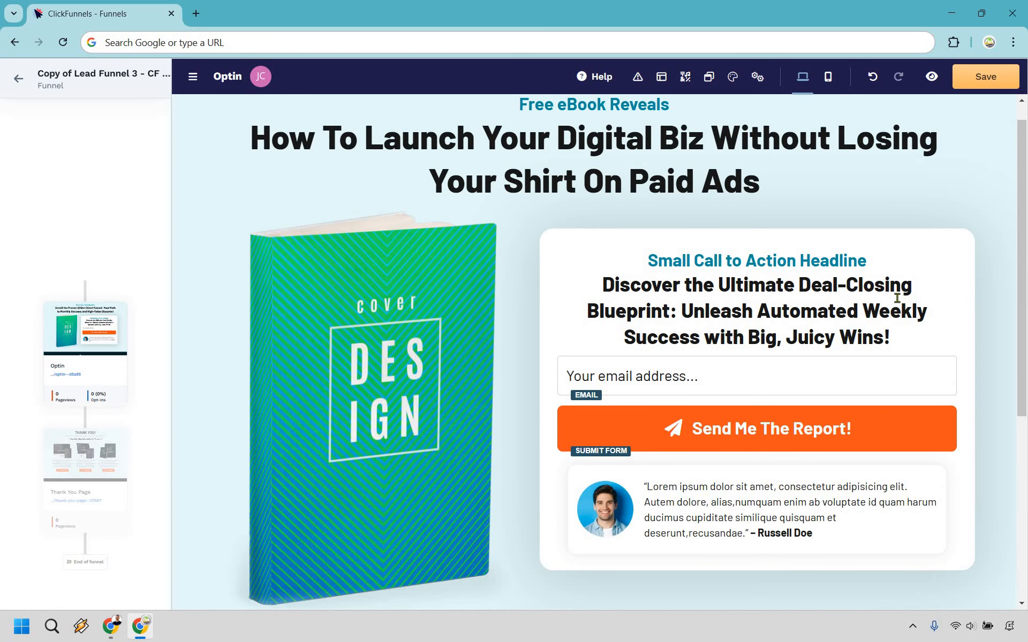
{"action": "double_click", "coordinate": [850, 294]}
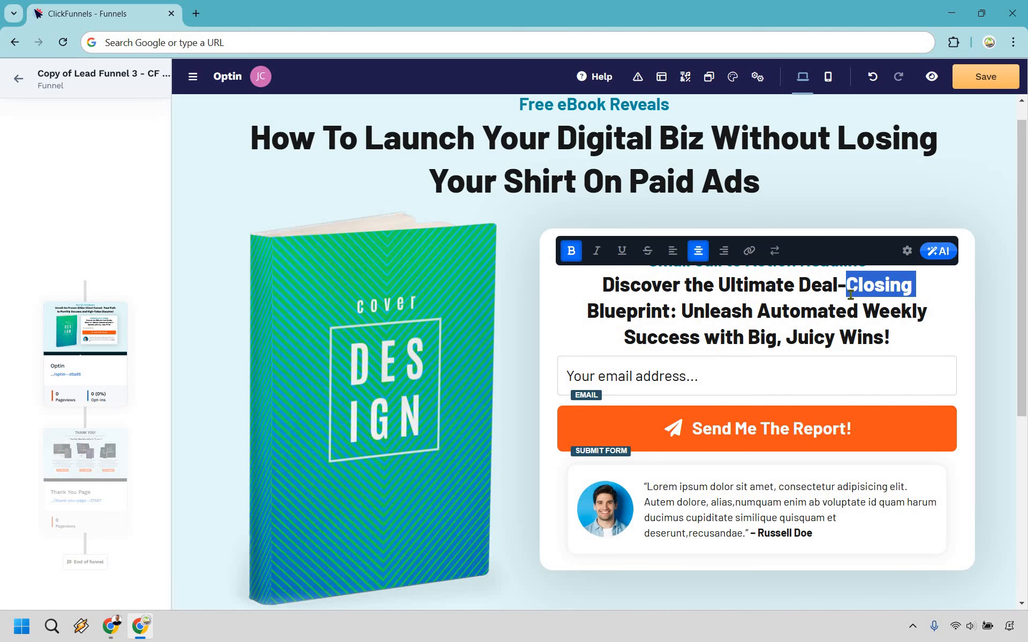
{"action": "left_click", "coordinate": [850, 294]}
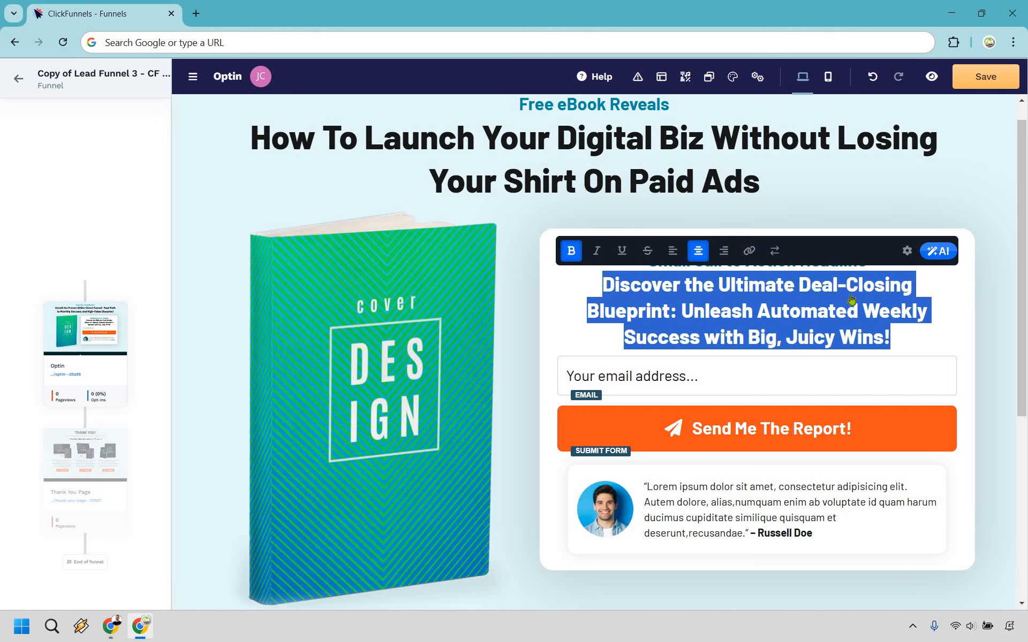
{"action": "type", "text": "Enter Your Be"}
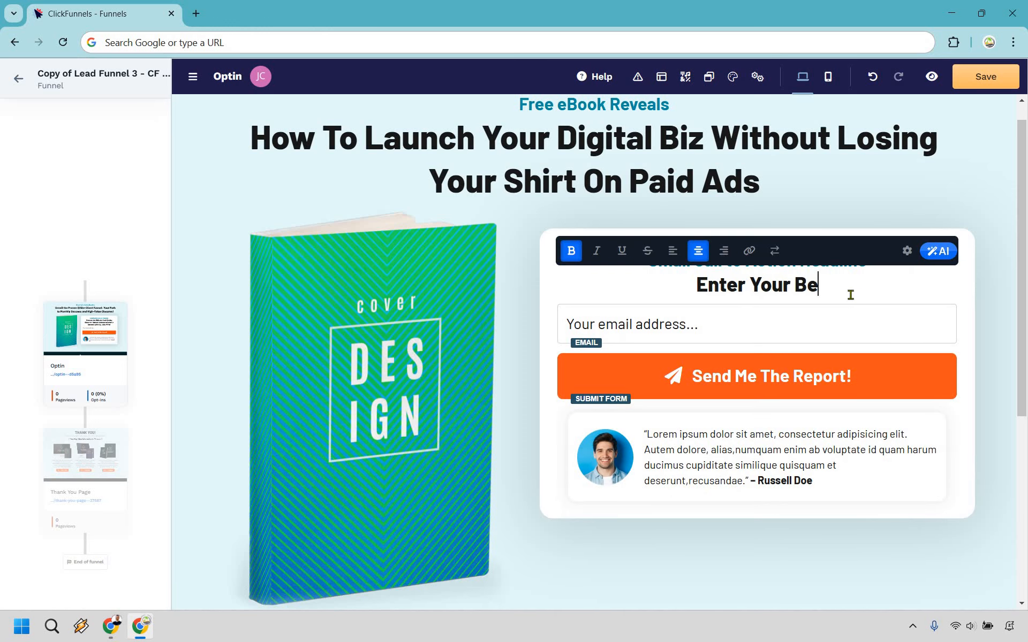
{"action": "type", "text": "st Email Below"}
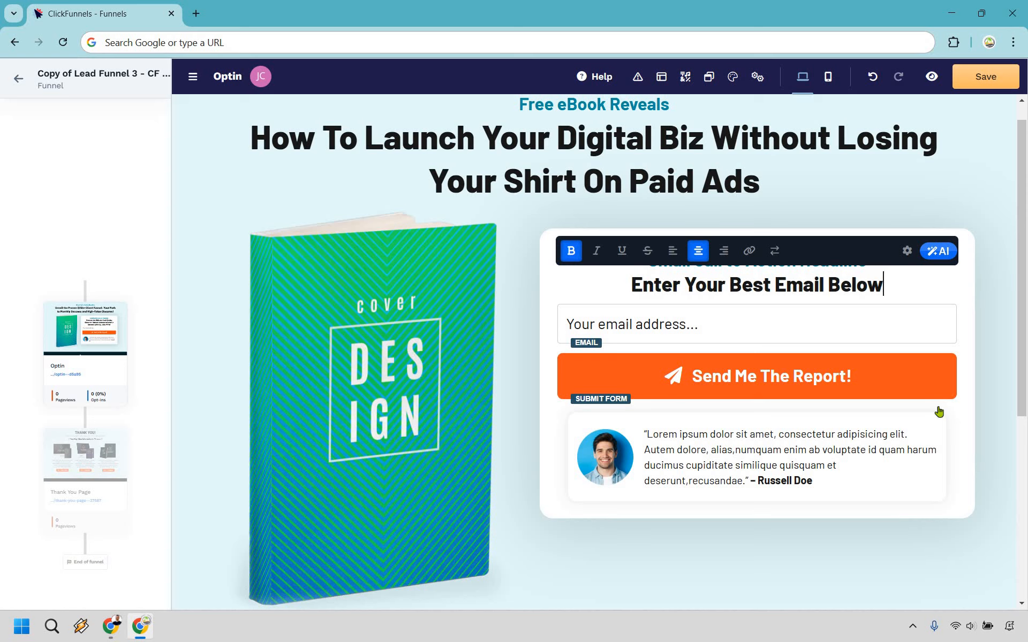
{"action": "left_click", "coordinate": [852, 304]}
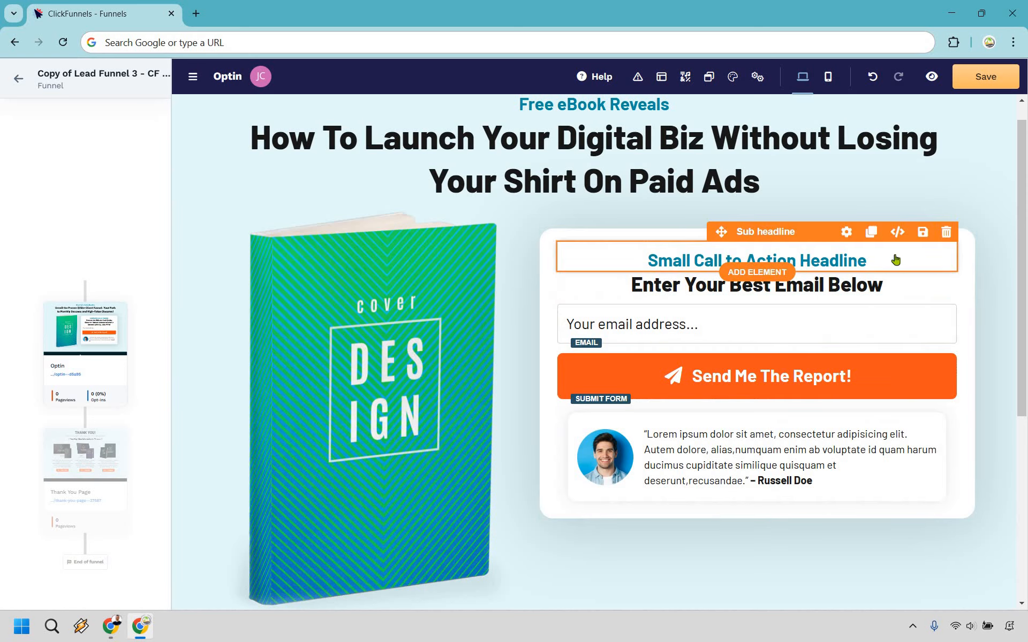
{"action": "left_click", "coordinate": [945, 235]}
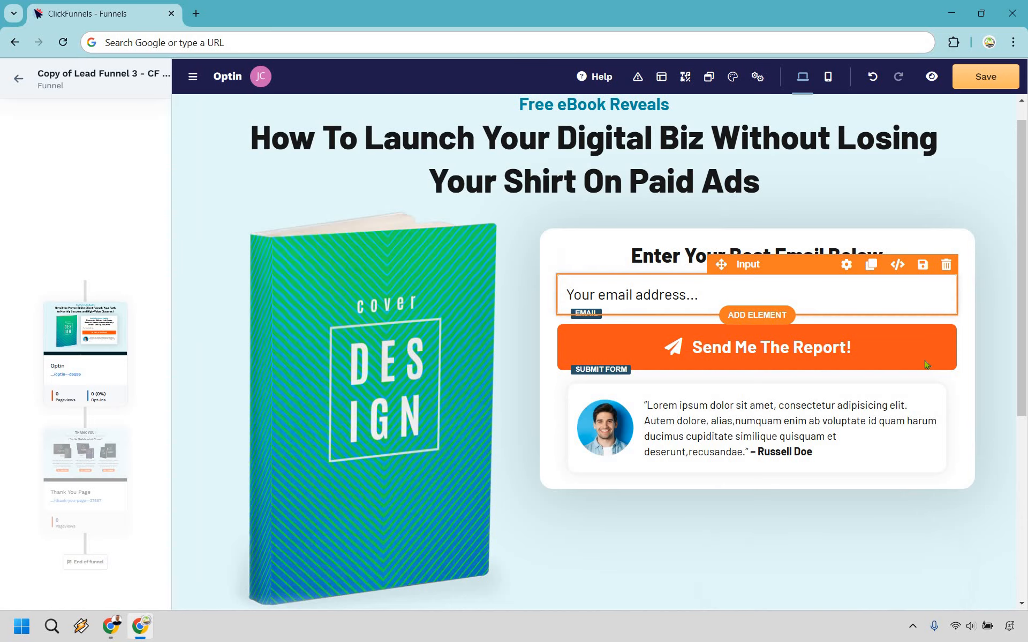
Step: Change the email input's label text to "Your best email address..." and close its settings
{"action": "left_click", "coordinate": [799, 303]}
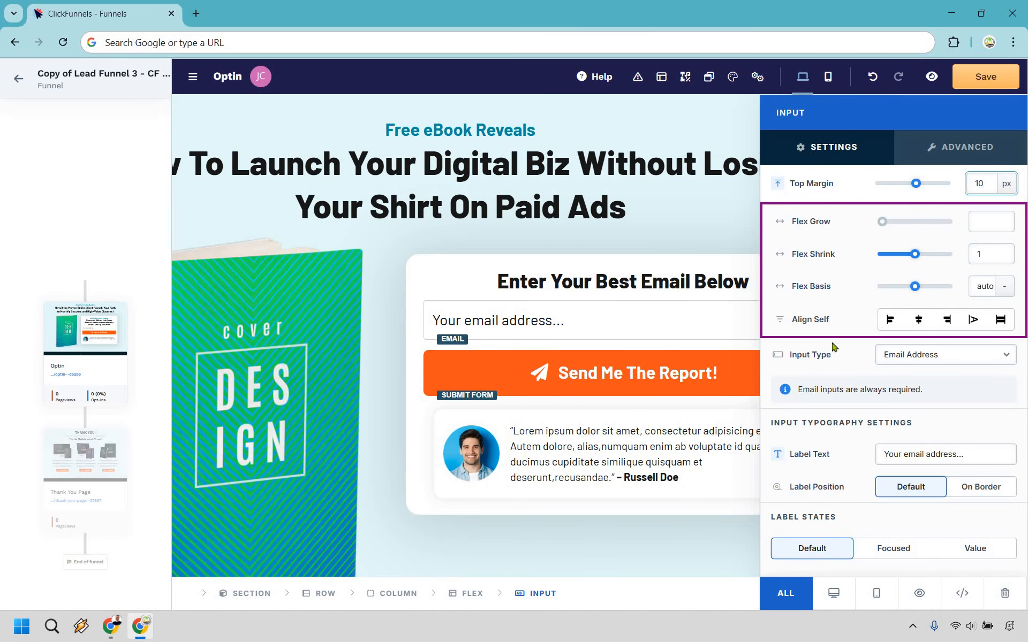
{"action": "left_click", "coordinate": [903, 455]}
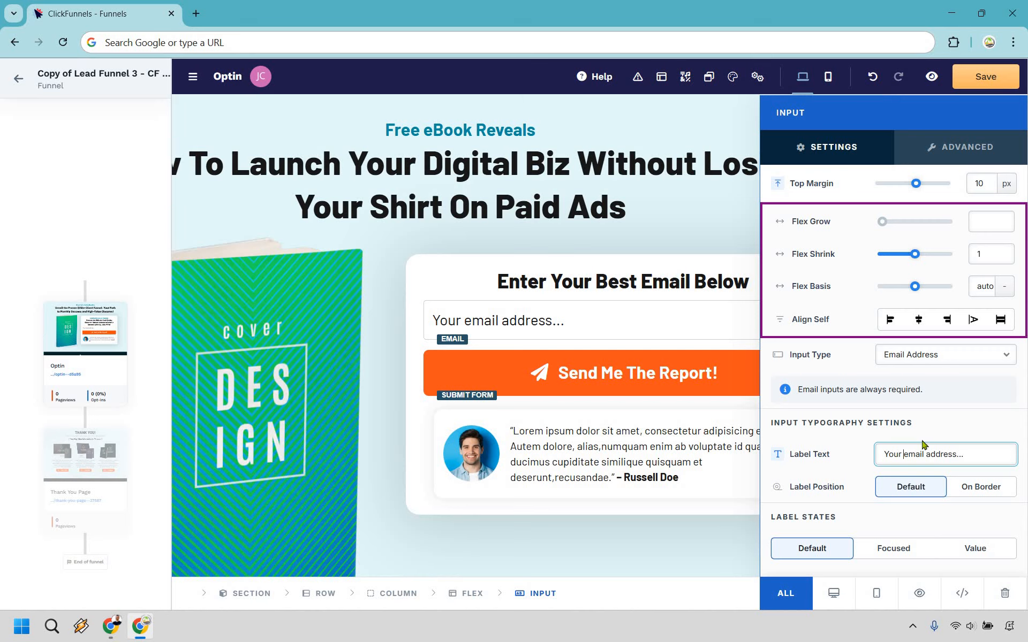
{"action": "type", "text": "best"}
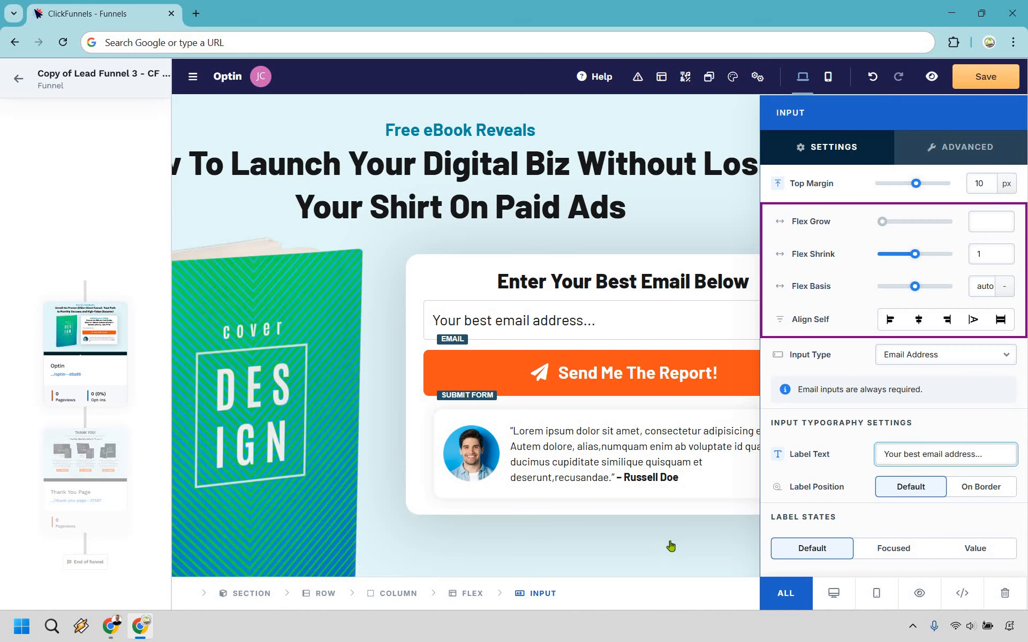
{"action": "left_click", "coordinate": [1023, 401]}
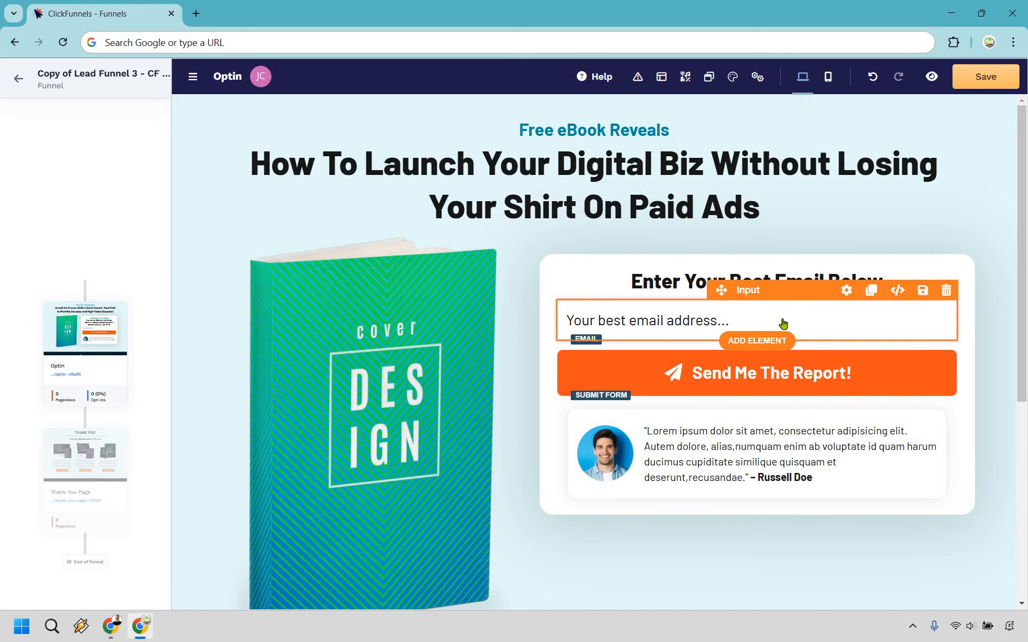
Step: Replace the orange submit button's text with "Click Here To Get Instant Access"
{"action": "left_click", "coordinate": [808, 383]}
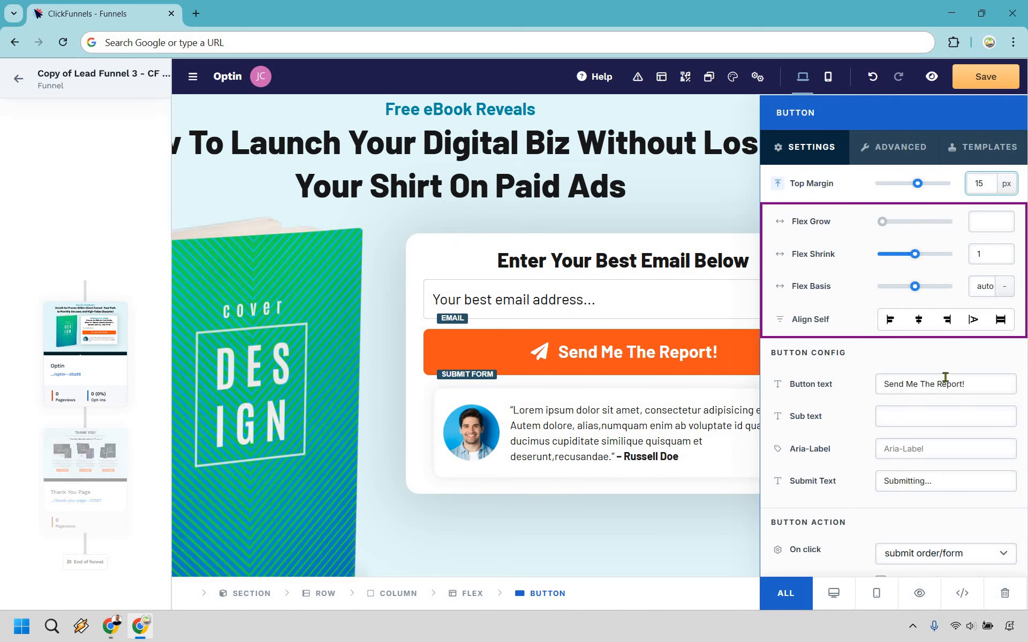
{"action": "left_click", "coordinate": [977, 380]}
{"action": "key", "text": "ctrl+a"}
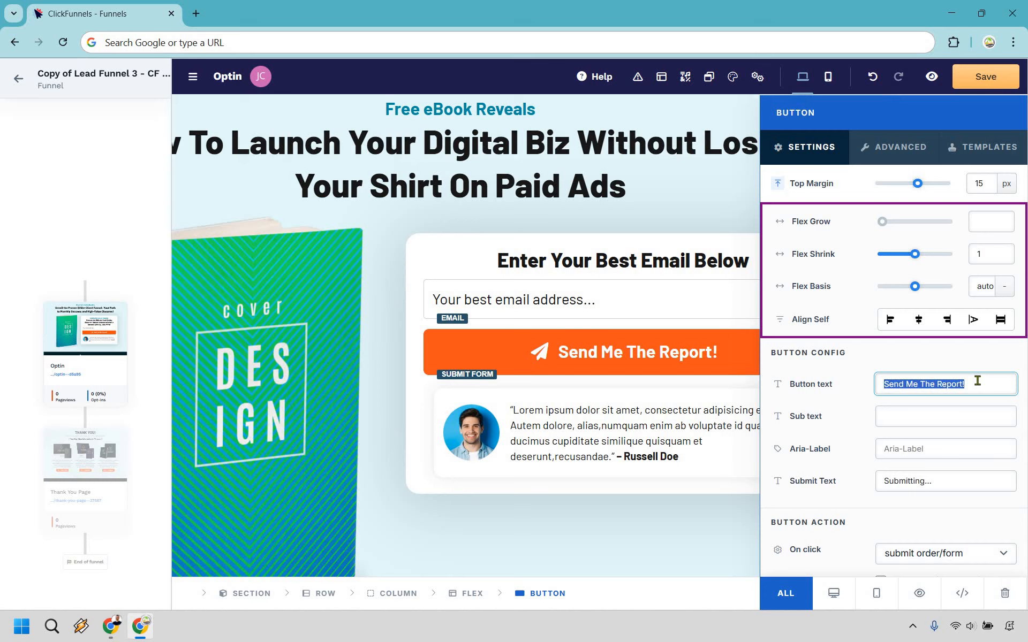
{"action": "type", "text": "Click Here To Get Insta"}
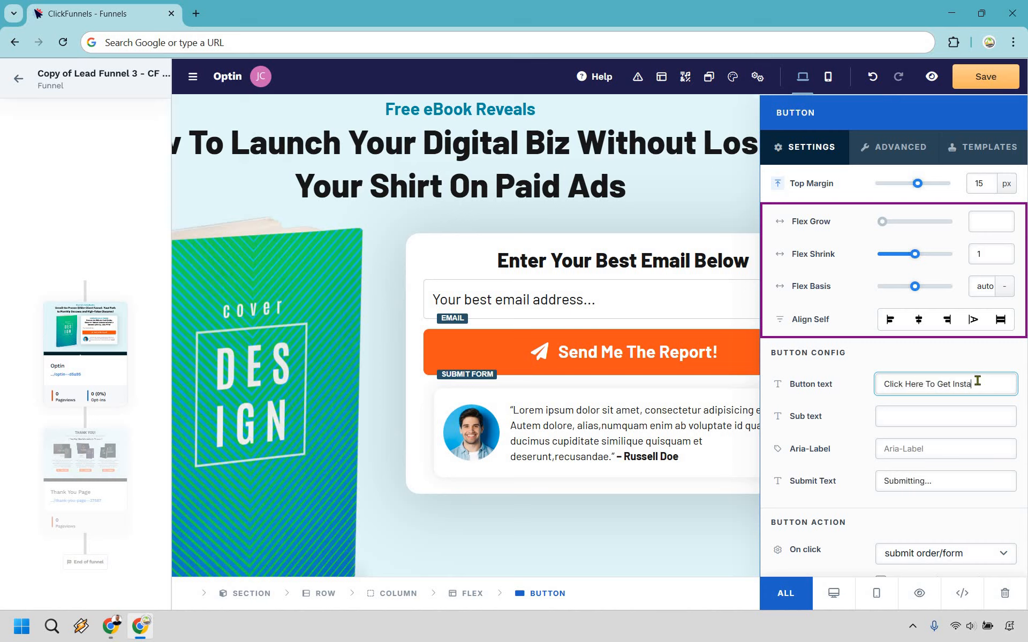
{"action": "type", "text": "nt Access"}
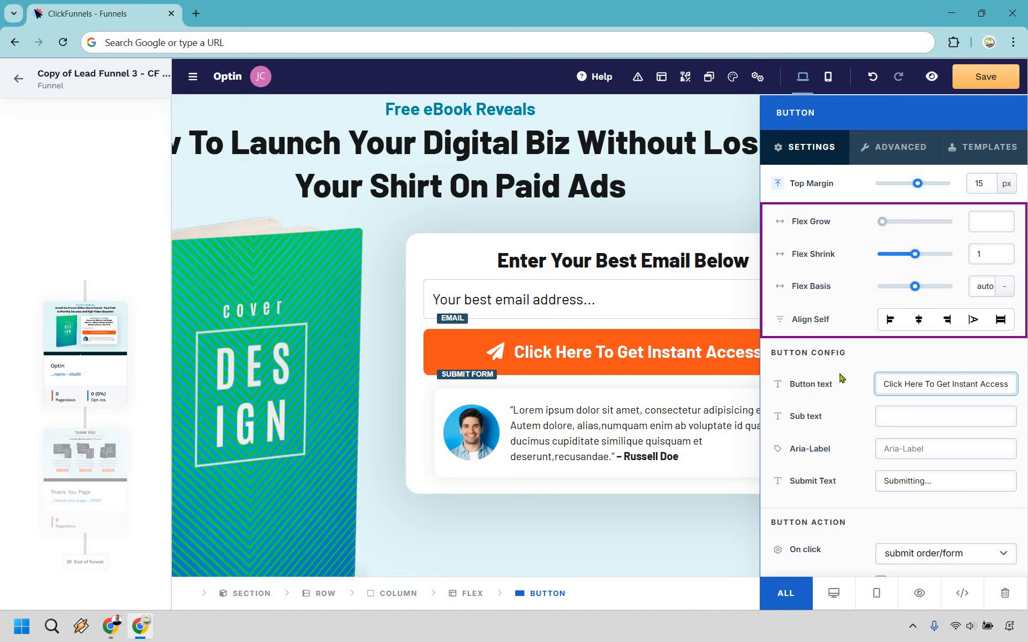
Step: Examine the submit button's on-click action options and its redirect override setting, keeping submit order/form with the override off
{"action": "scroll", "coordinate": [839, 377], "scroll_direction": "down", "scroll_amount": 3}
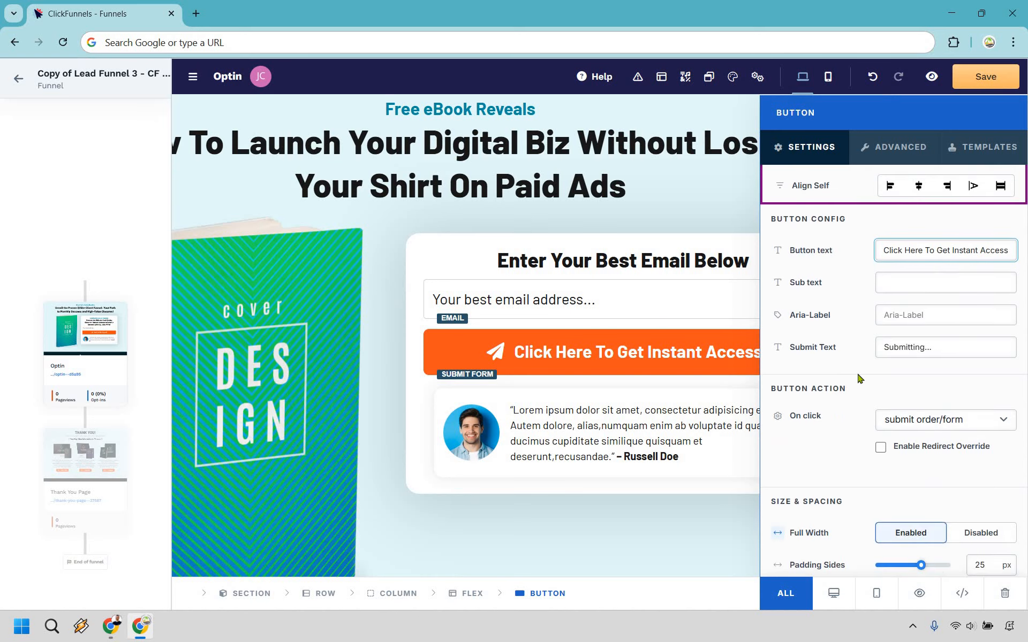
{"action": "left_click", "coordinate": [975, 421]}
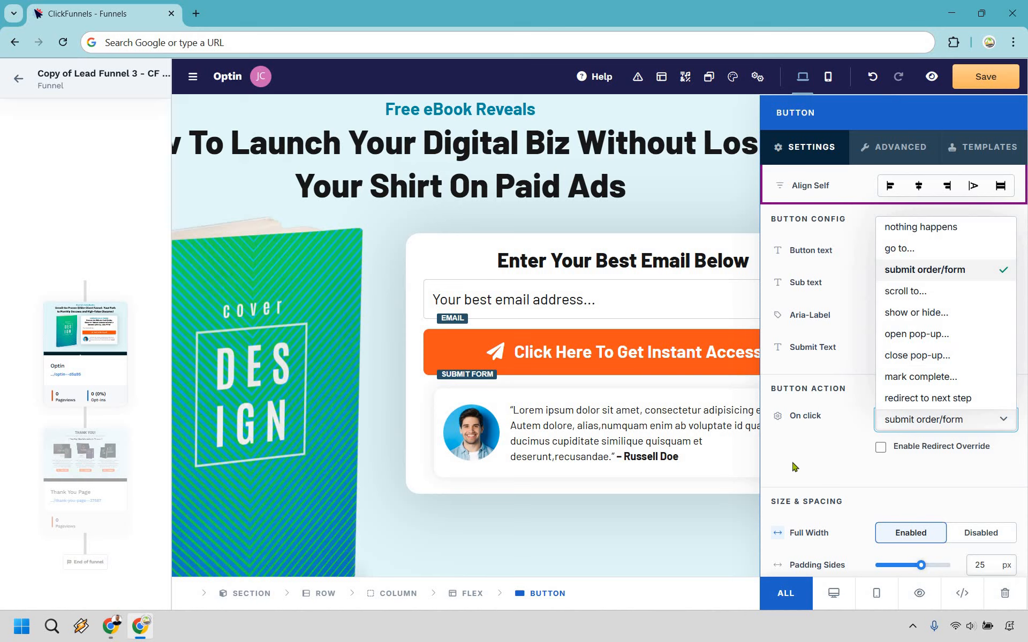
{"action": "left_click", "coordinate": [945, 451]}
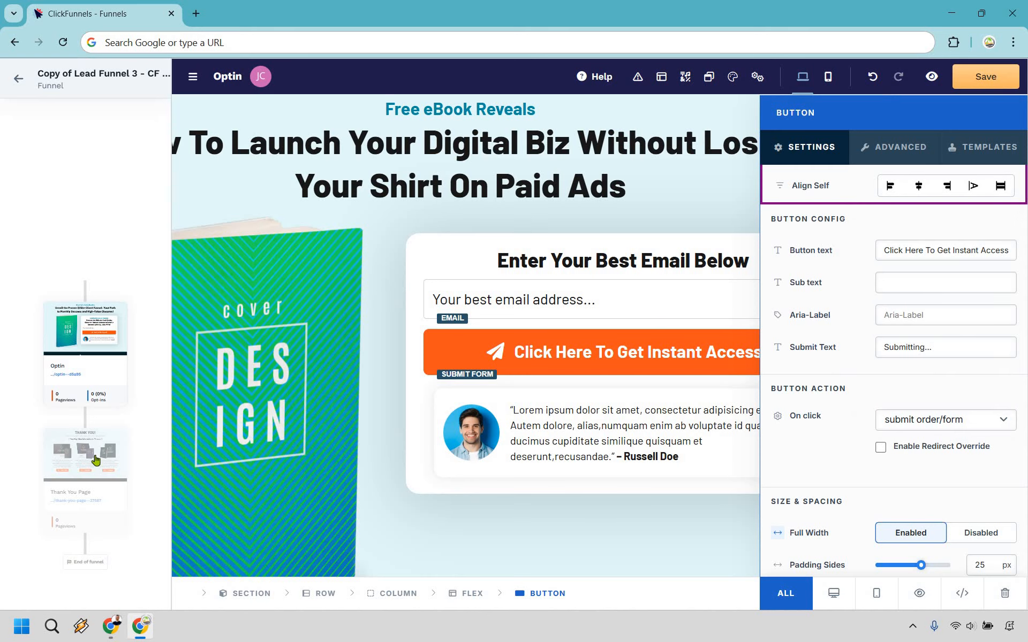
{"action": "left_click", "coordinate": [880, 448]}
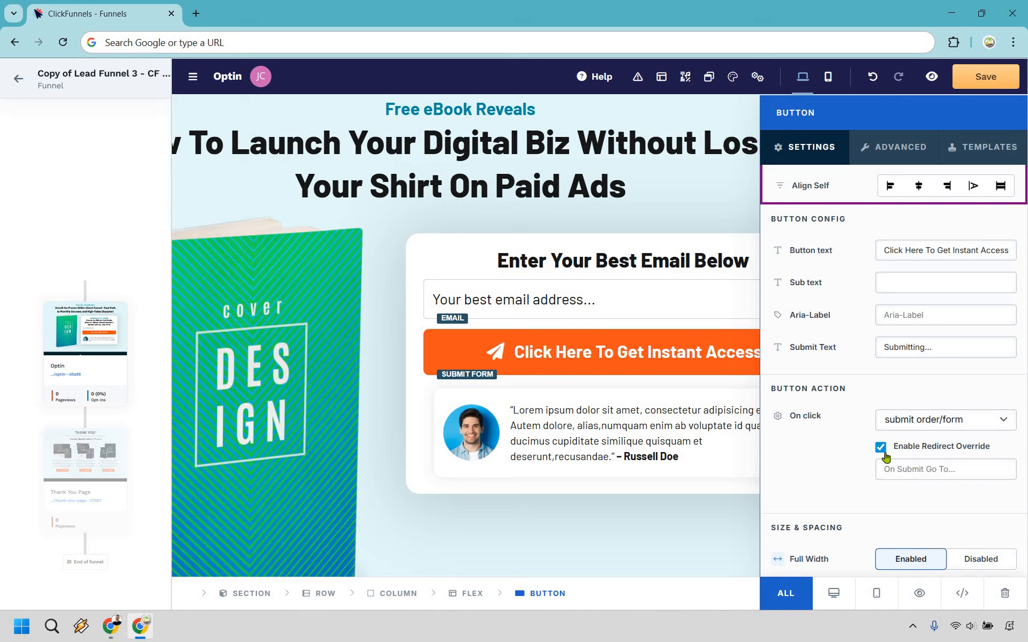
{"action": "key", "text": "space"}
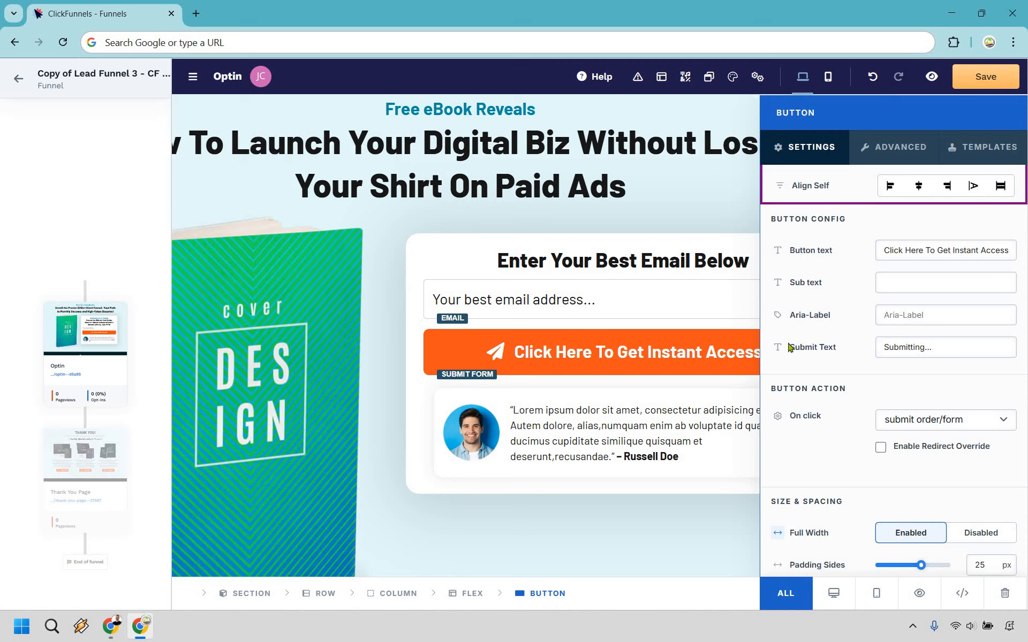
{"action": "scroll", "coordinate": [831, 328], "scroll_direction": "down", "scroll_amount": 2}
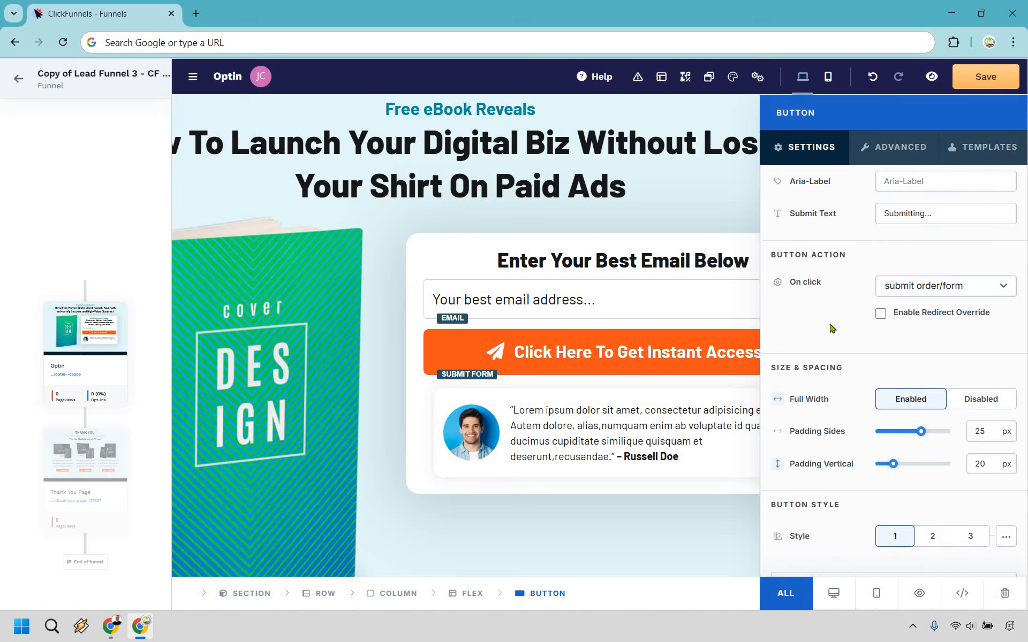
Step: Try the fa-angle-double-right icon before the submit button's text, switch the leading icon off, and close the button's settings
{"action": "scroll", "coordinate": [832, 328], "scroll_direction": "down", "scroll_amount": 5}
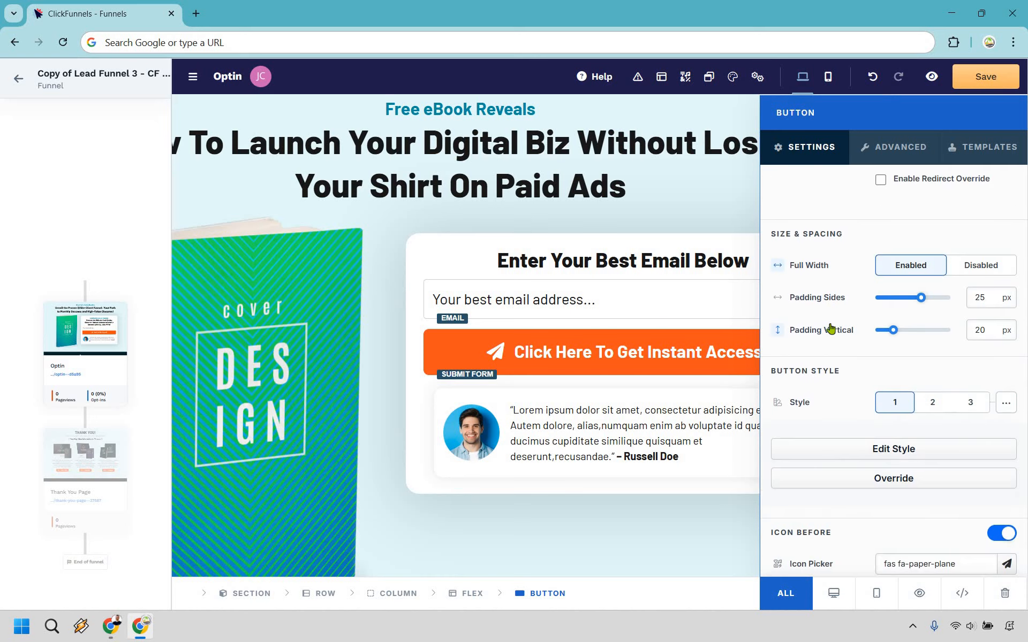
{"action": "left_click", "coordinate": [979, 368]}
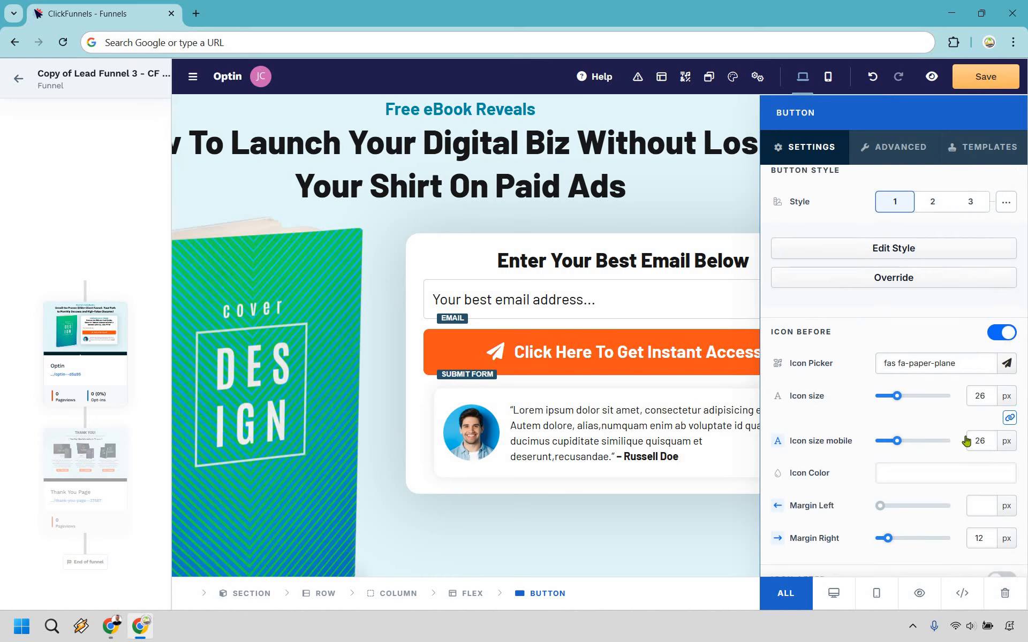
{"action": "scroll", "coordinate": [977, 444], "scroll_direction": "down", "scroll_amount": 3}
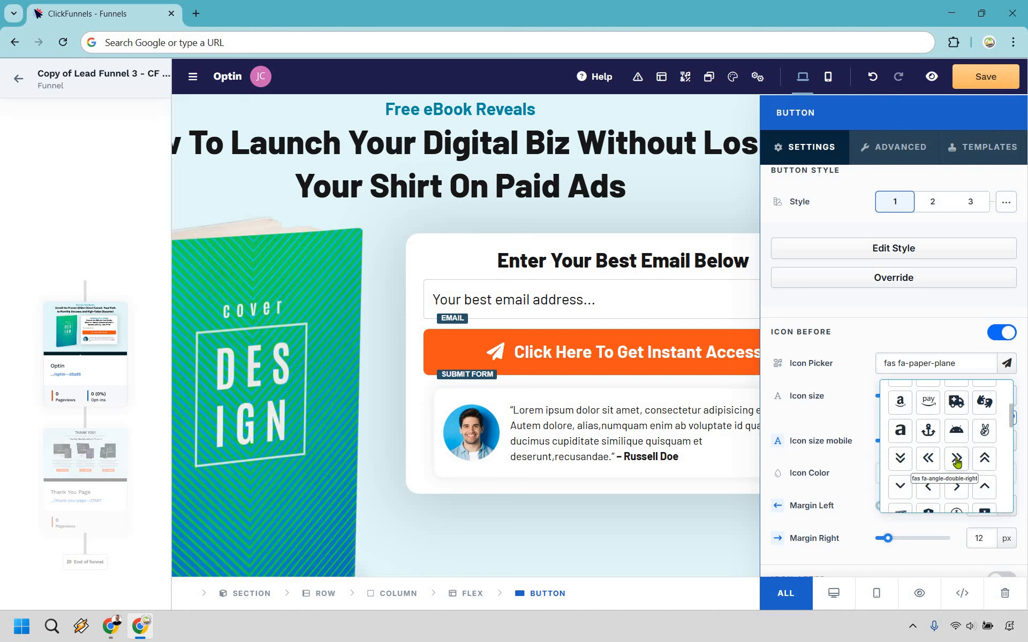
{"action": "left_click", "coordinate": [956, 460]}
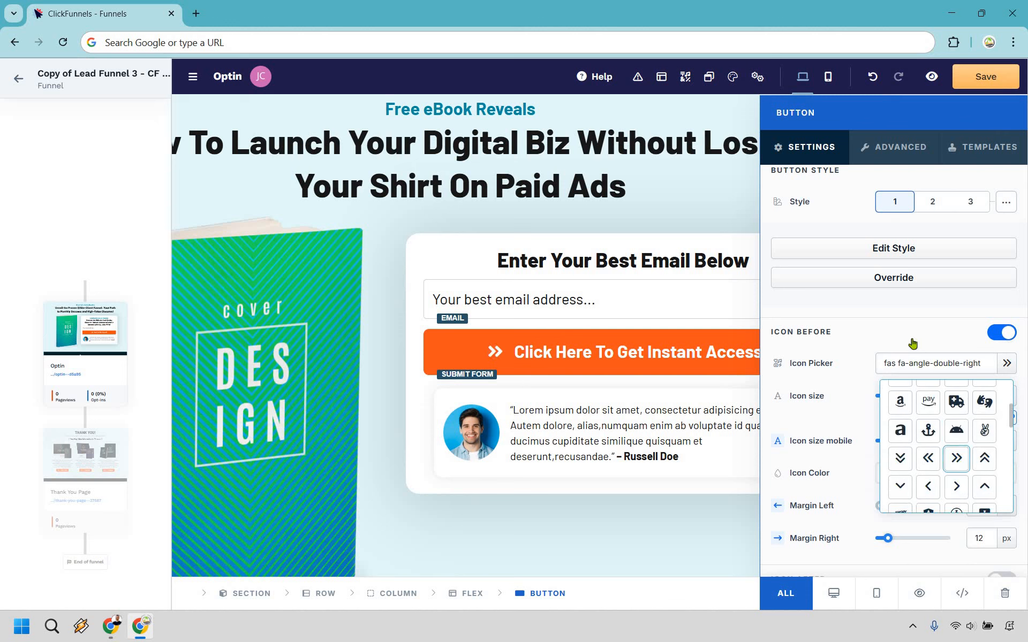
{"action": "left_click", "coordinate": [999, 334]}
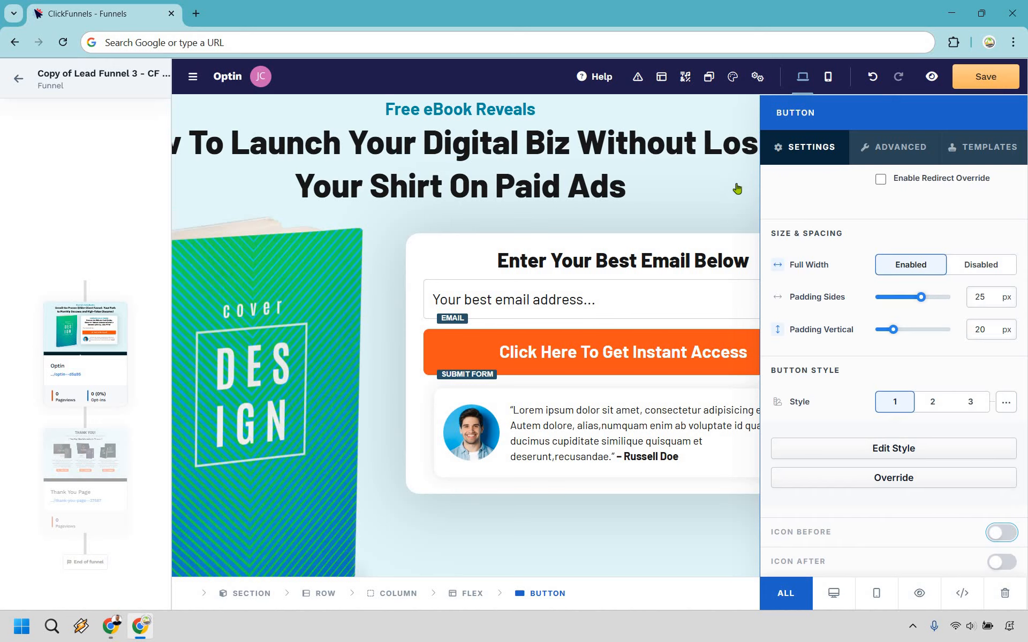
{"action": "left_click", "coordinate": [793, 274]}
{"action": "left_click", "coordinate": [756, 428]}
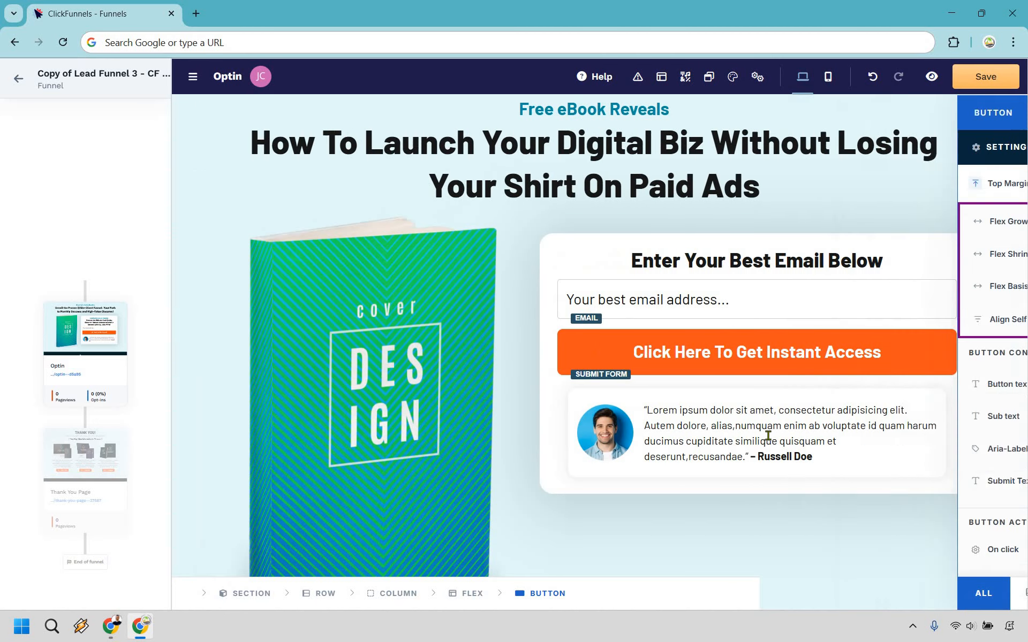
Step: Replace the testimonial with a quote beginning "Probably the best eBook on building your digital business", credited to "The Most Unsure Person In The World"
{"action": "left_click", "coordinate": [745, 426]}
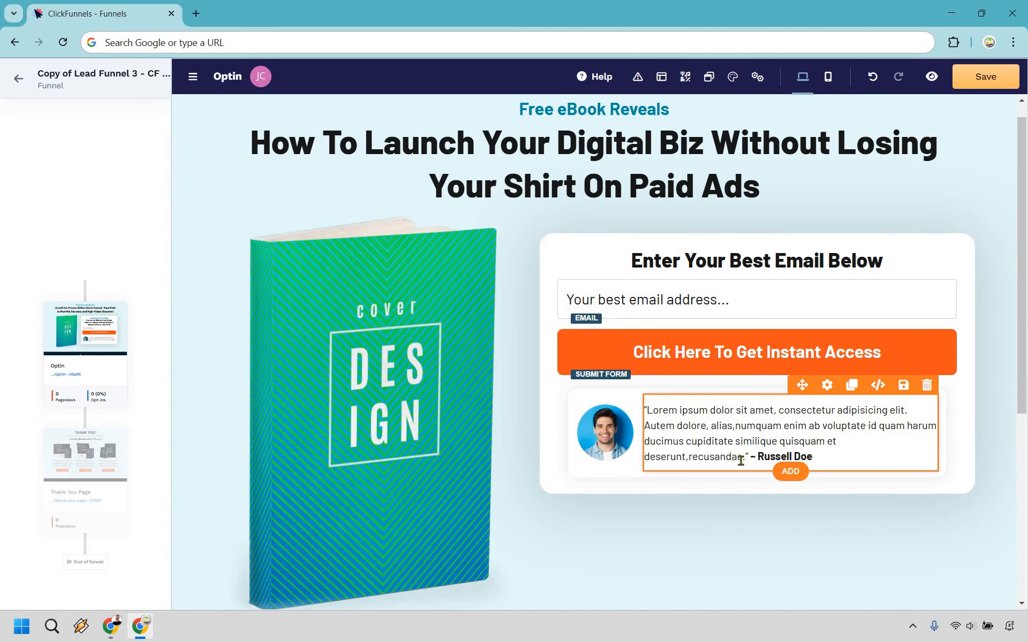
{"action": "left_click_drag", "start_coordinate": [745, 456], "coordinate": [646, 410]}
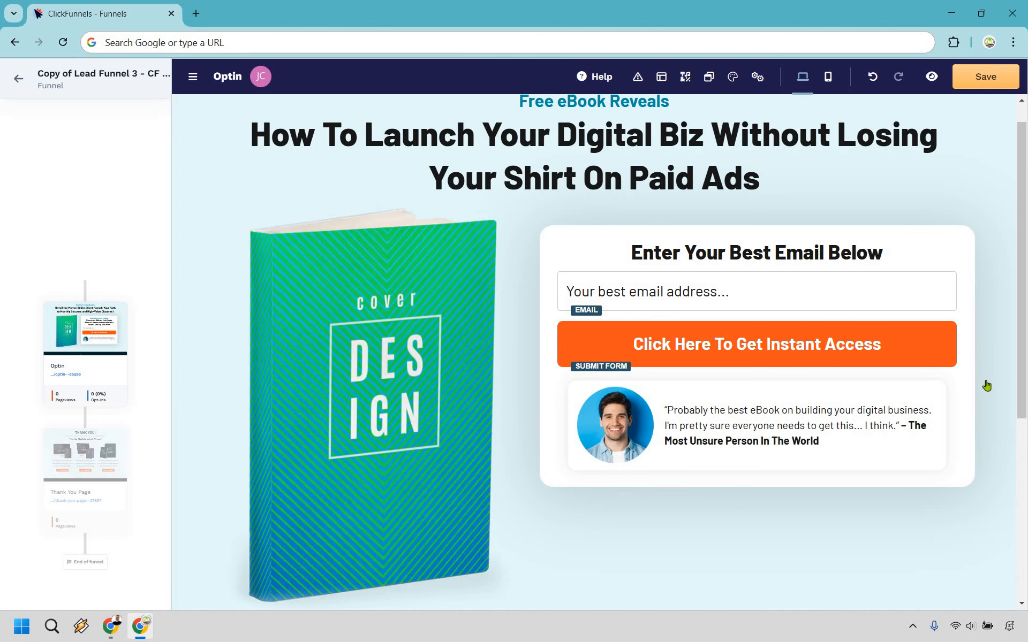
{"action": "scroll", "coordinate": [987, 386], "scroll_direction": "up", "scroll_amount": 1}
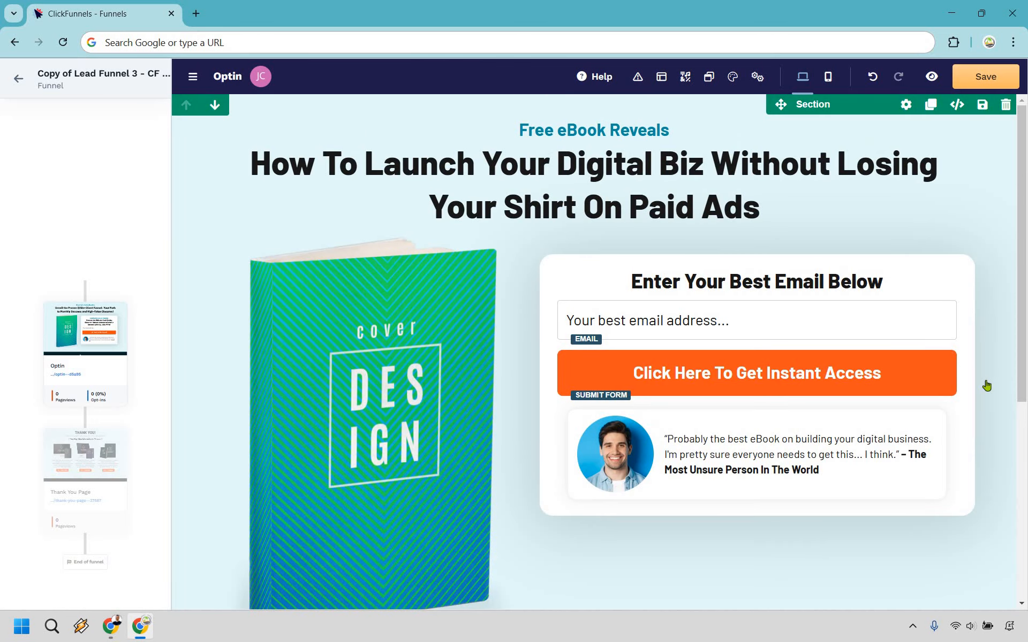
Step: Examine the testimonial photo's image settings, including its upload source and image URL, and close them
{"action": "left_click", "coordinate": [609, 447]}
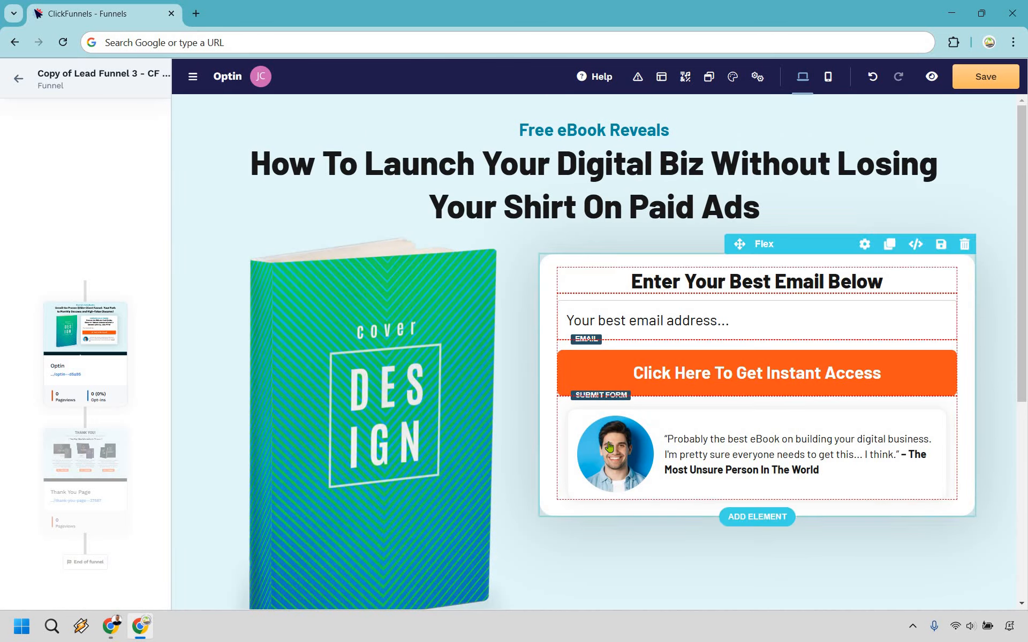
{"action": "left_click", "coordinate": [612, 448]}
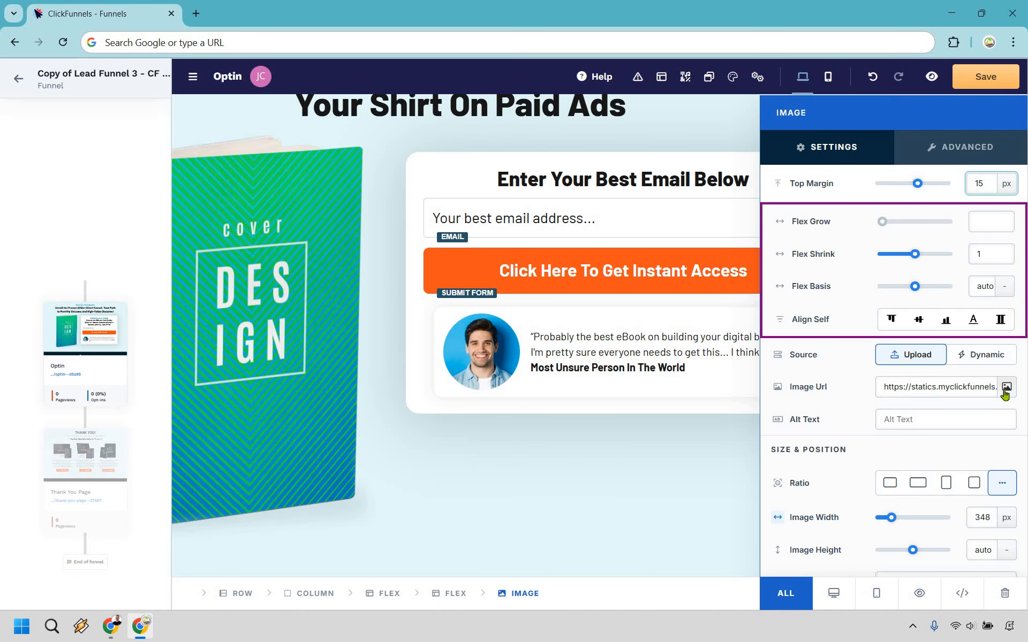
{"action": "left_click", "coordinate": [708, 484]}
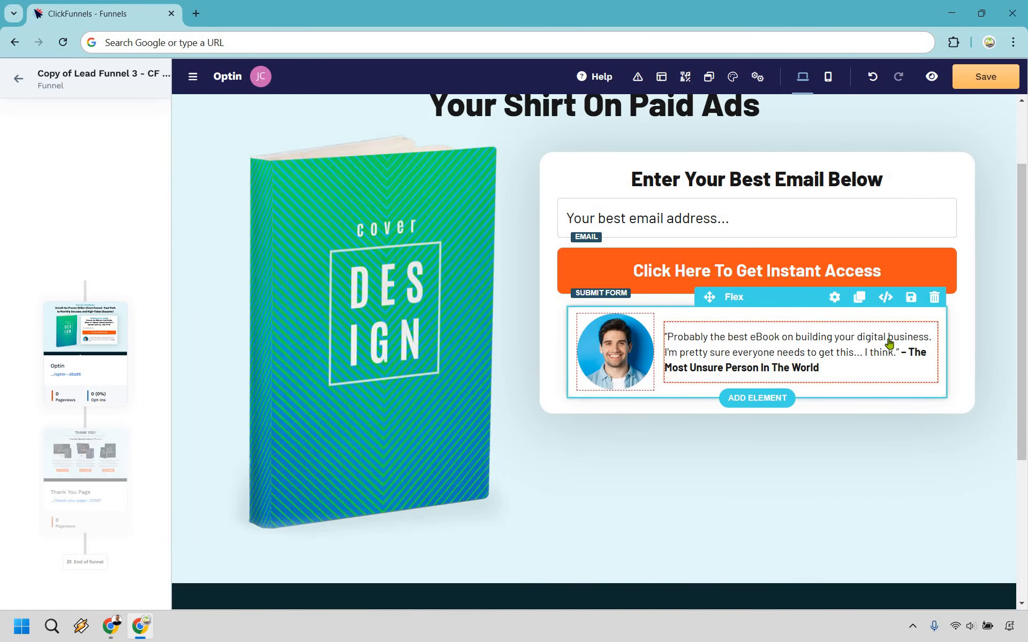
Step: Replace the footer text below the logo with "Privacy Policy"
{"action": "scroll", "coordinate": [888, 343], "scroll_direction": "down", "scroll_amount": 4}
{"action": "scroll", "coordinate": [711, 466], "scroll_direction": "up", "scroll_amount": 1}
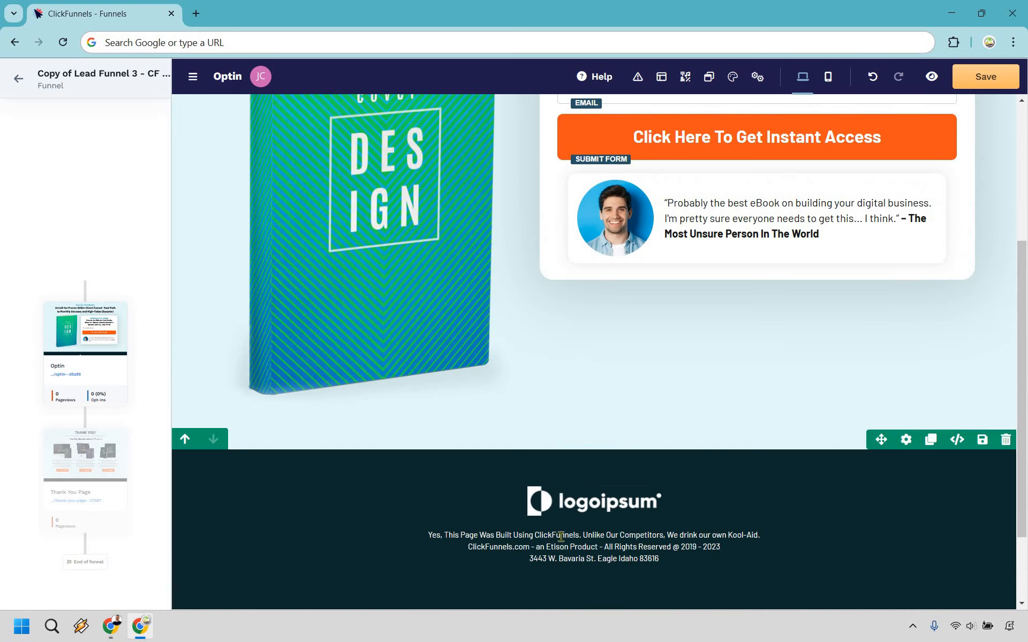
{"action": "left_click", "coordinate": [651, 548]}
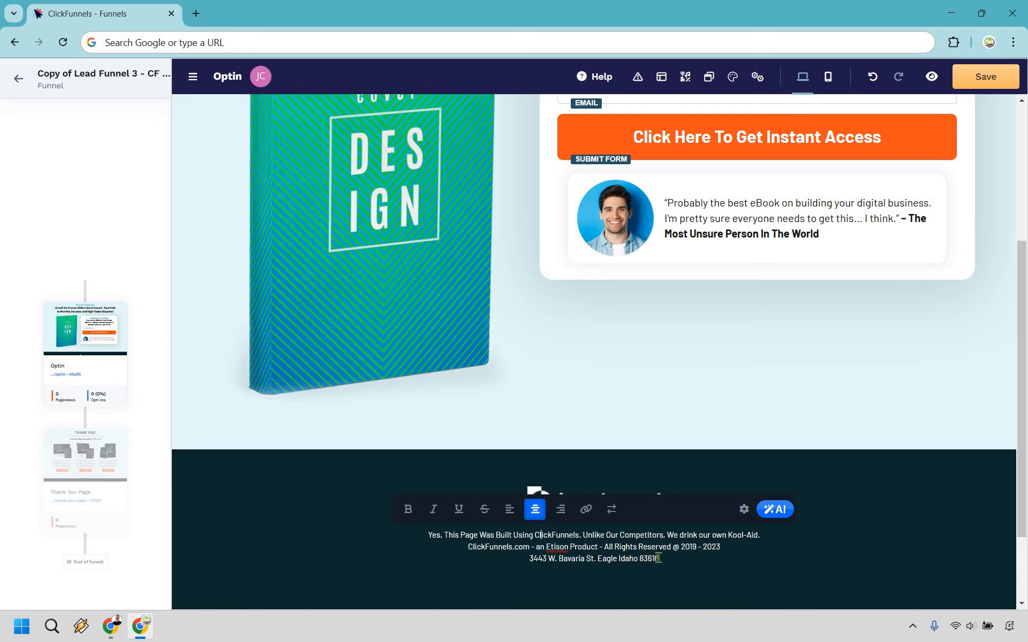
{"action": "left_click_drag", "start_coordinate": [659, 559], "coordinate": [431, 543]}
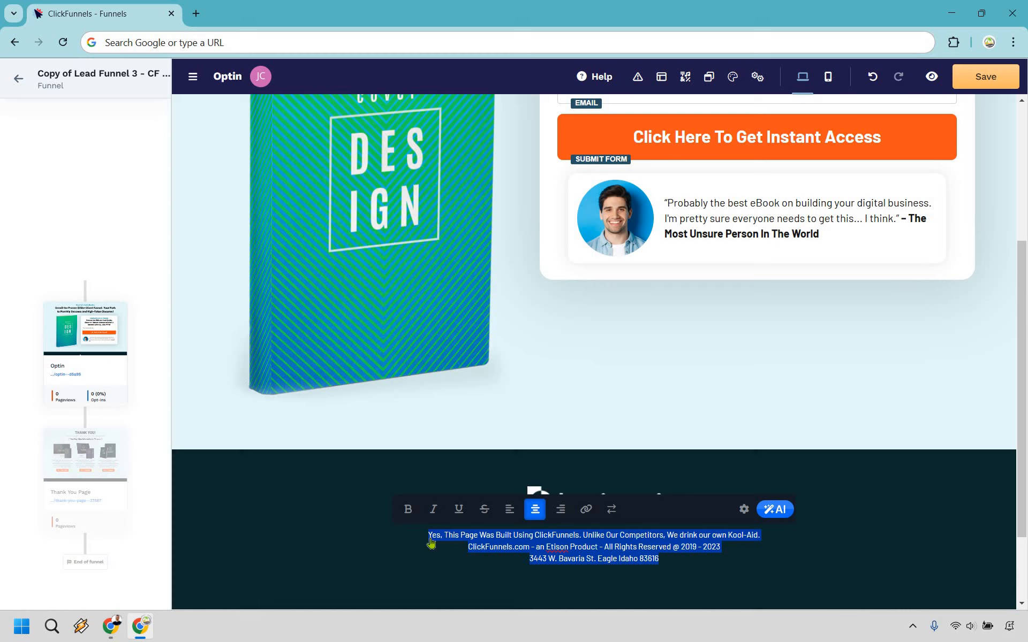
{"action": "type", "text": "Privacy"}
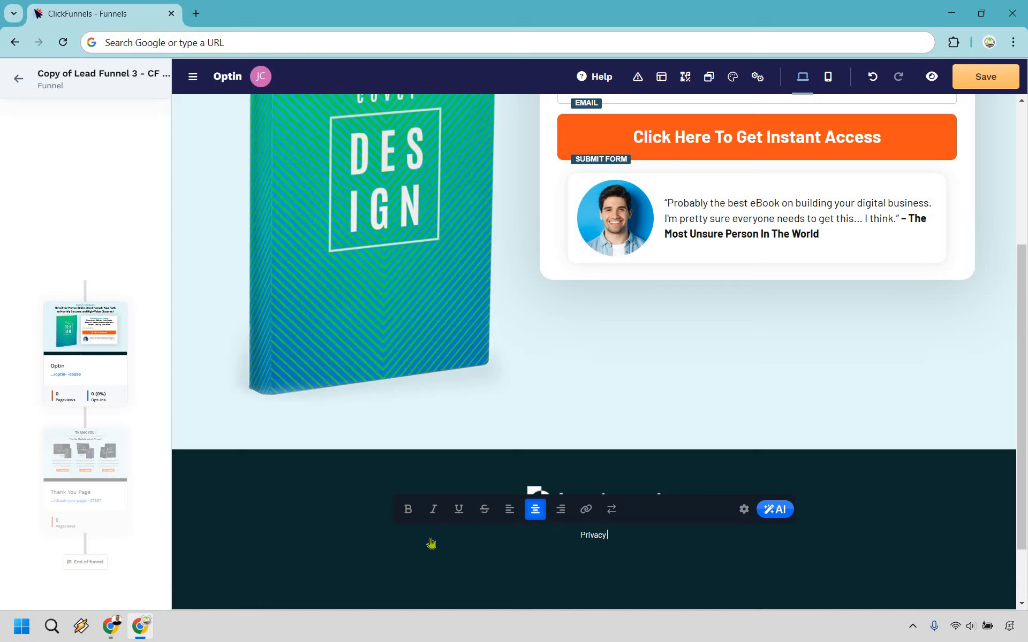
{"action": "type", "text": " Policy"}
{"action": "triple_click", "coordinate": [571, 535]}
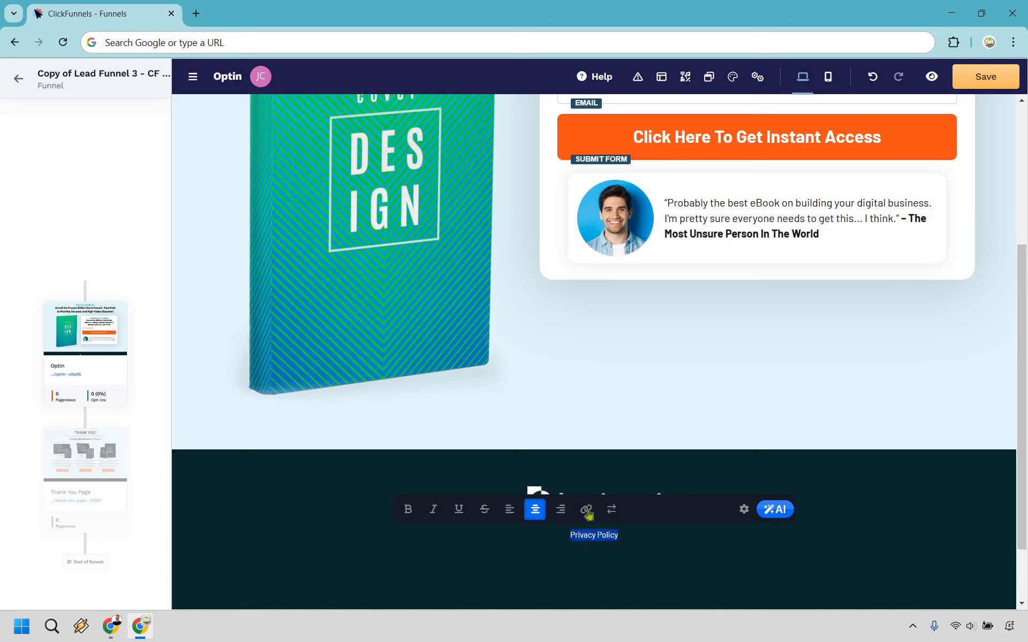
{"action": "left_click", "coordinate": [587, 509]}
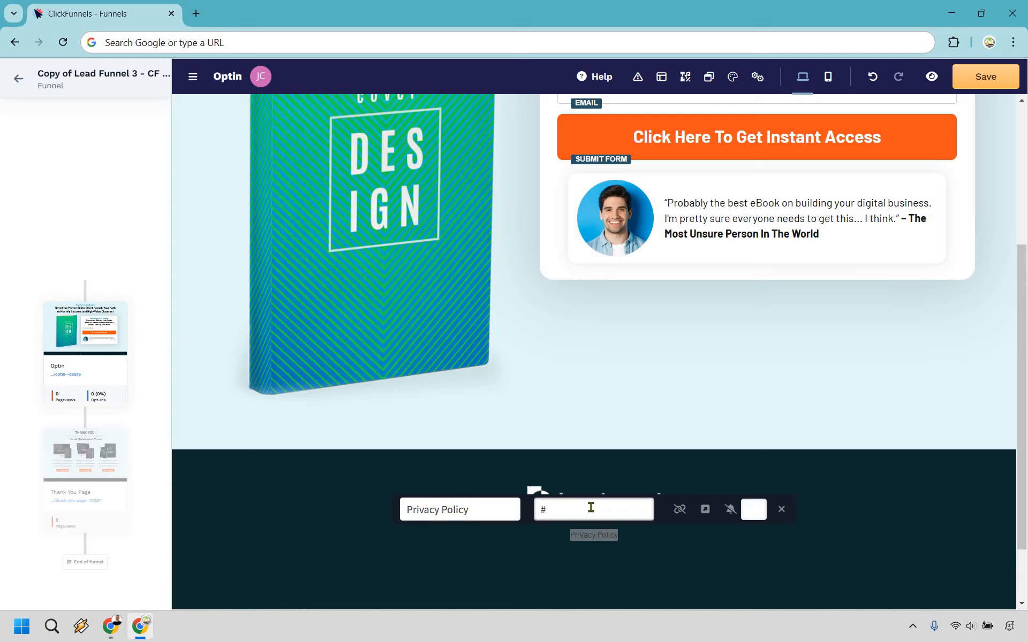
{"action": "key", "text": "BackSpace"}
{"action": "type", "text": "https://www.aol.com"}
{"action": "left_click", "coordinate": [705, 511]}
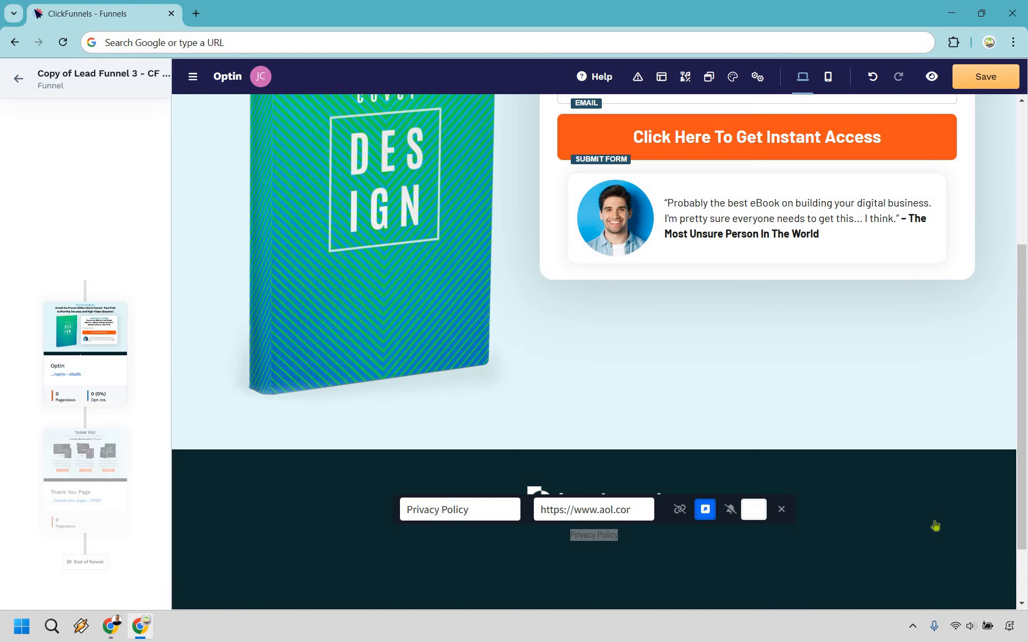
{"action": "left_click", "coordinate": [923, 476]}
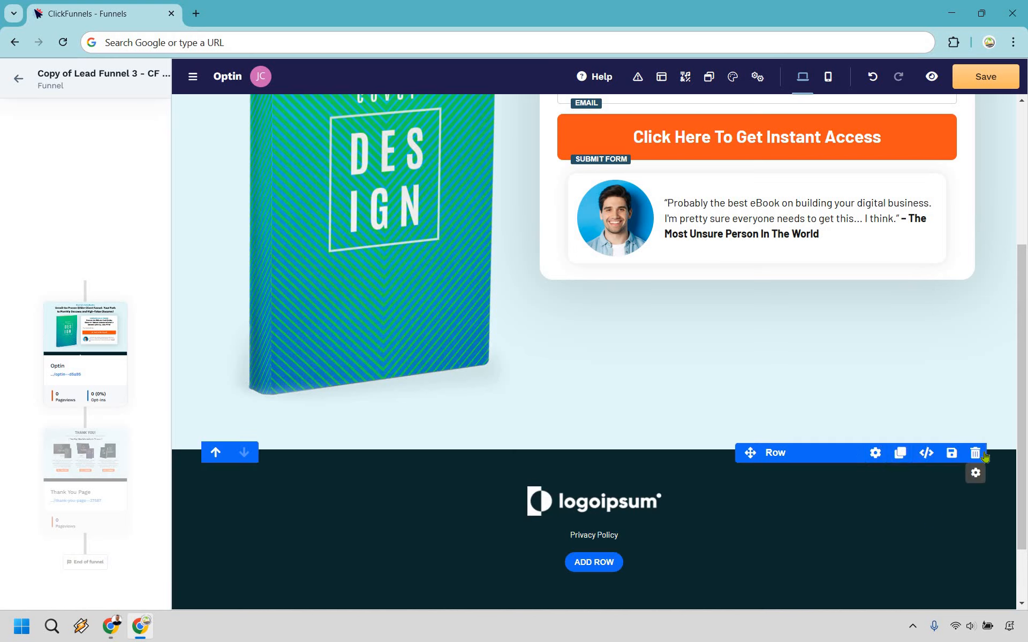
{"action": "scroll", "coordinate": [999, 415], "scroll_direction": "up", "scroll_amount": 5}
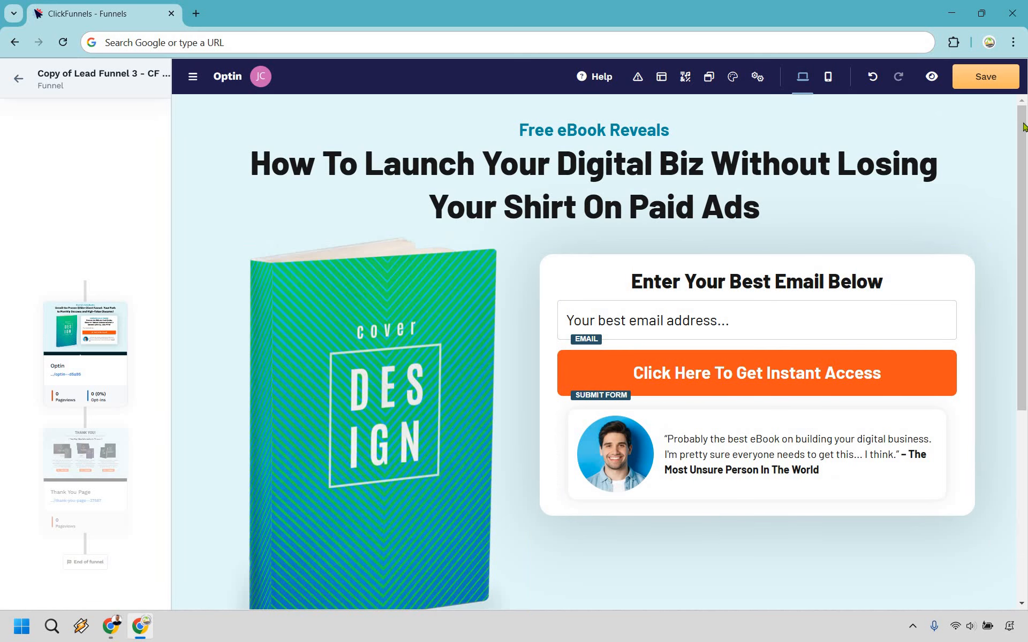
{"action": "scroll", "coordinate": [1026, 320], "scroll_direction": "down", "scroll_amount": 5}
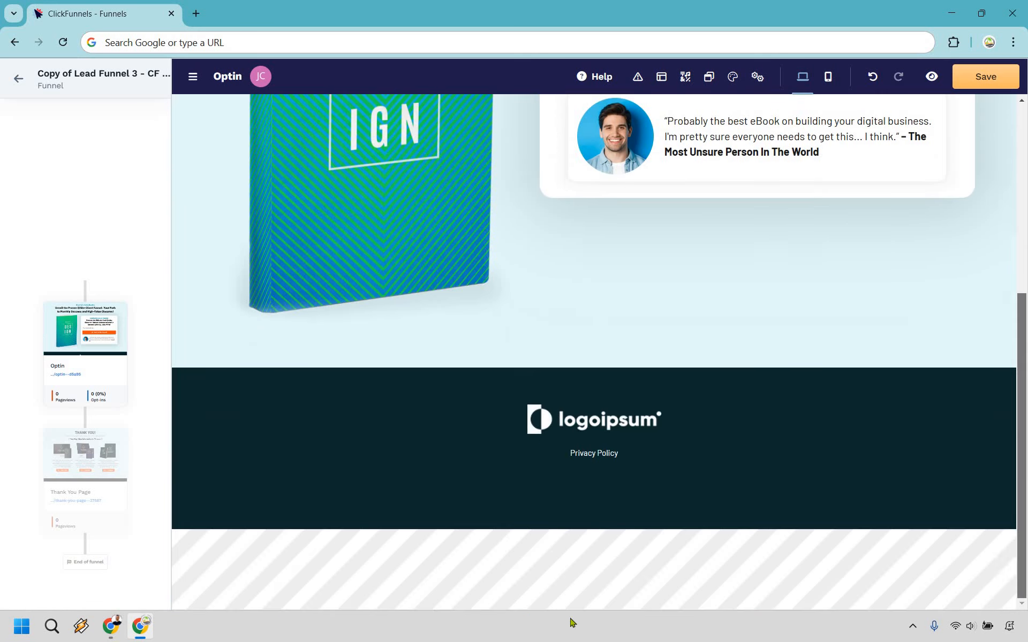
{"action": "left_click", "coordinate": [769, 500]}
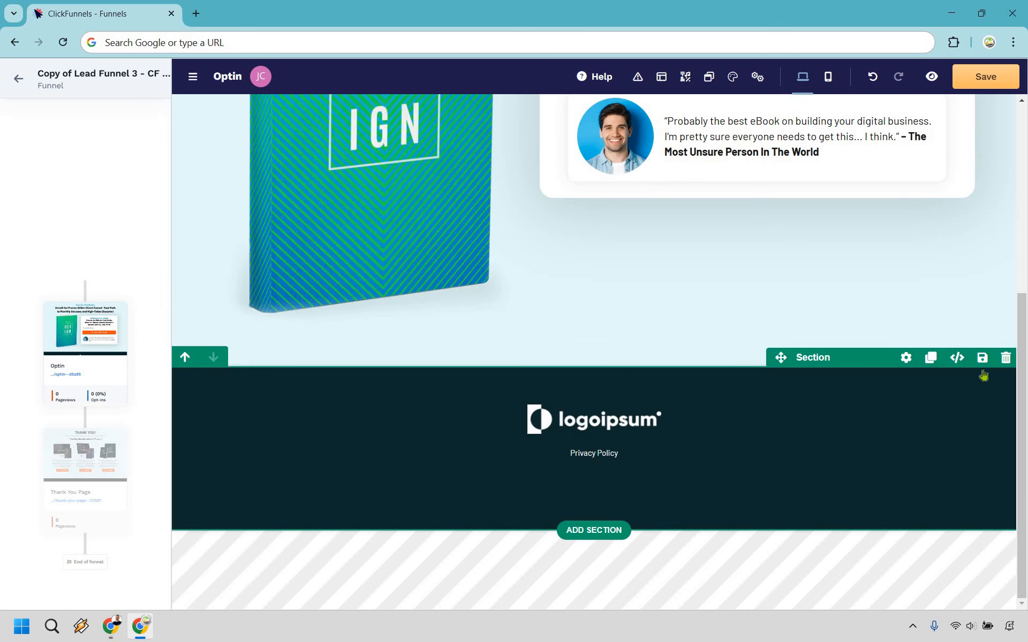
{"action": "scroll", "coordinate": [1025, 312], "scroll_direction": "up", "scroll_amount": 3}
{"action": "scroll", "coordinate": [1025, 312], "scroll_direction": "up", "scroll_amount": 3}
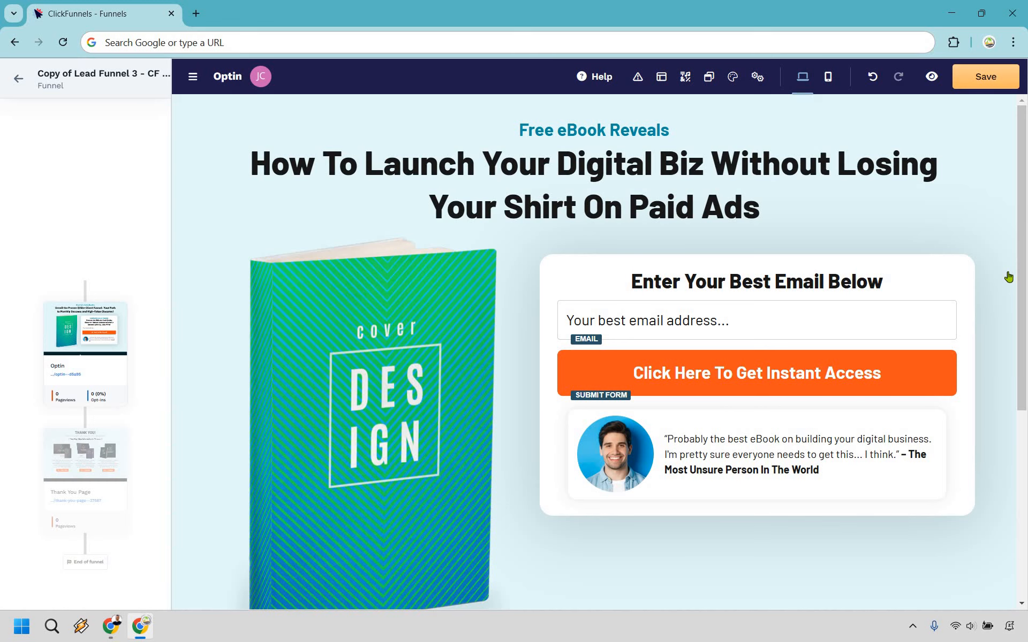
Step: Return to the funnel overview and open the Thank You Page for editing
{"action": "left_click", "coordinate": [19, 79]}
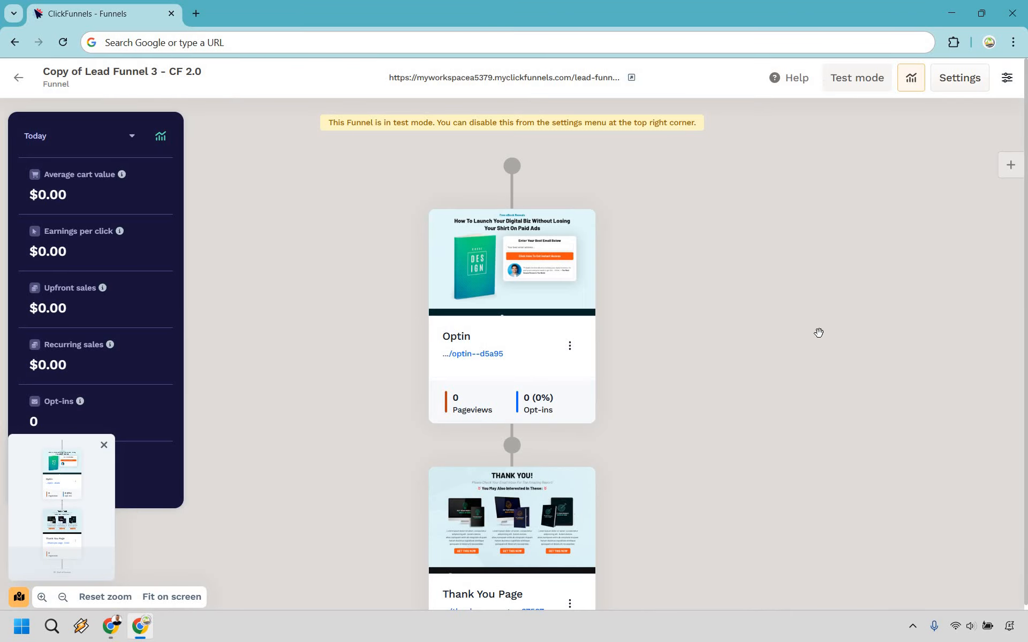
{"action": "scroll", "coordinate": [535, 451], "scroll_direction": "down", "scroll_amount": 1}
{"action": "left_click", "coordinate": [513, 437]}
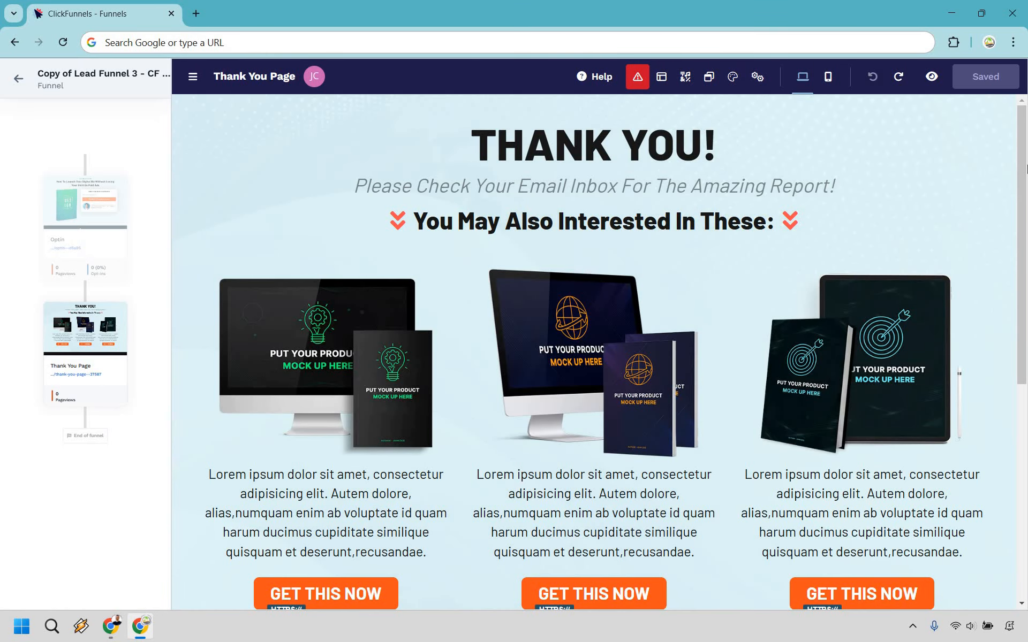
Step: Replace the italic sub headline under "THANK YOU!" with "Please Access Your Free Ebook Down Below" and a second line "Click Here To Download Your Free Ebook"
{"action": "left_click", "coordinate": [691, 153]}
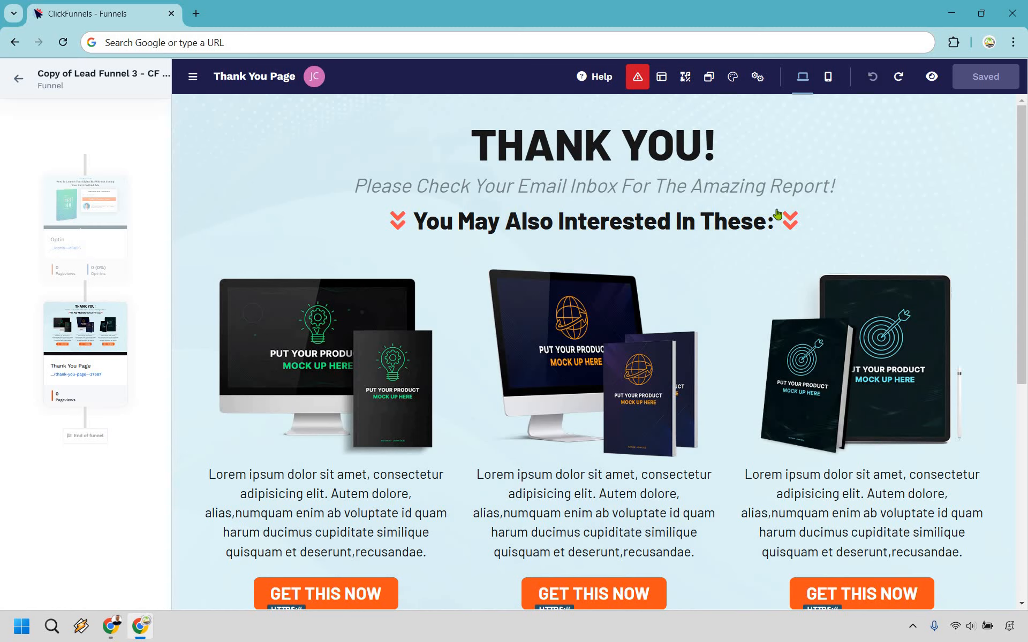
{"action": "triple_click", "coordinate": [666, 190]}
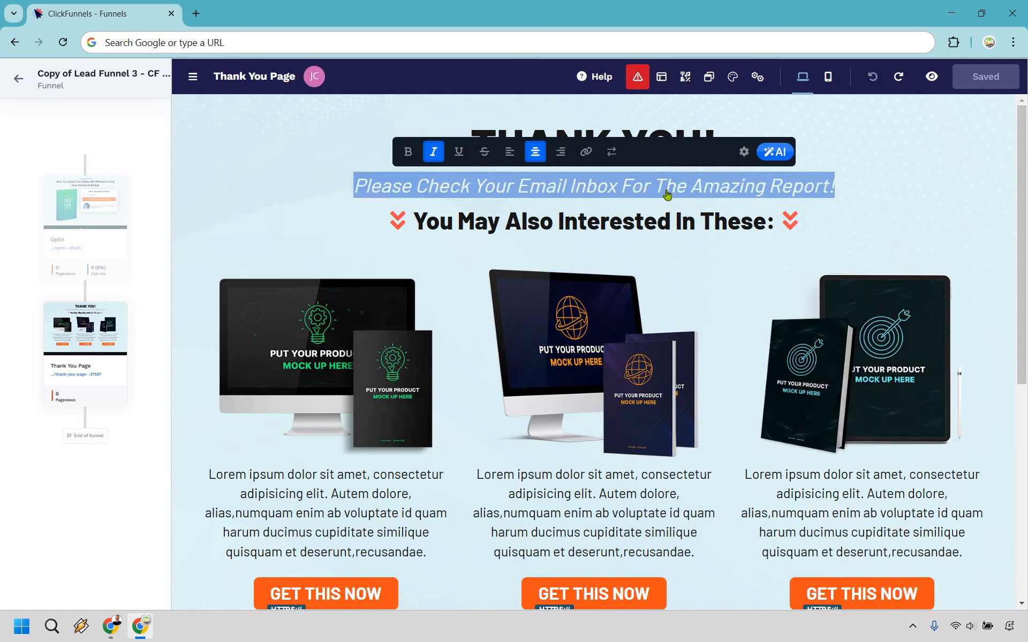
{"action": "key", "text": "BackSpace"}
{"action": "type", "text": "Please"}
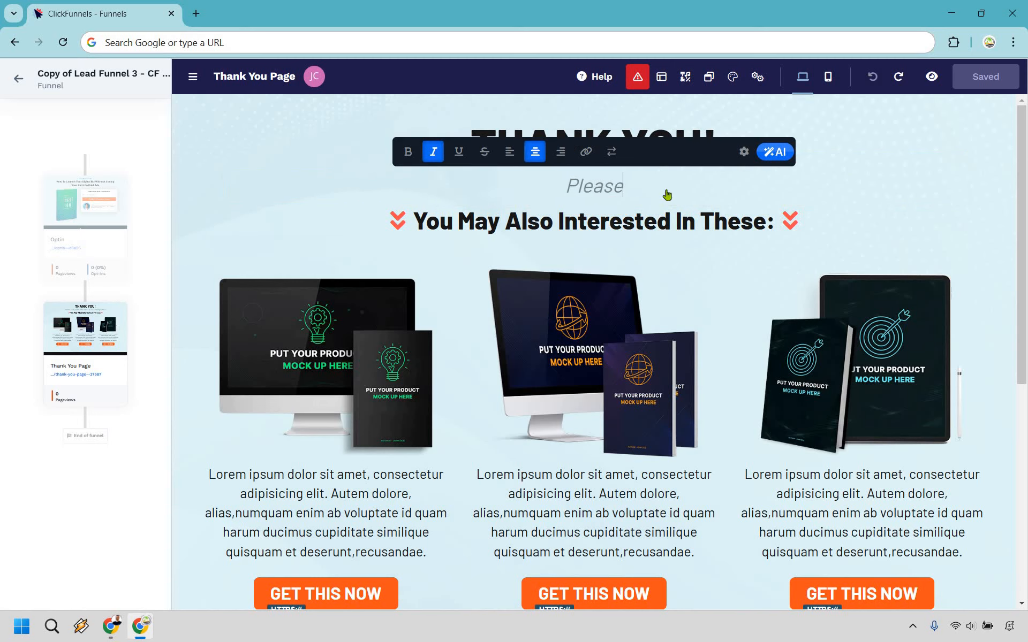
{"action": "type", "text": " Ac"}
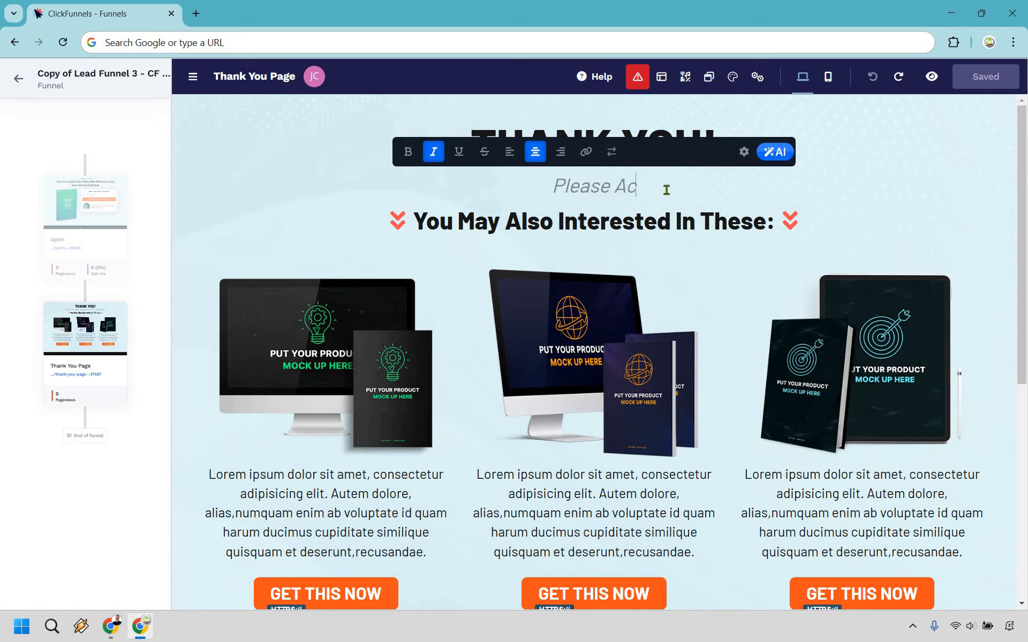
{"action": "type", "text": "cess Your Fr"}
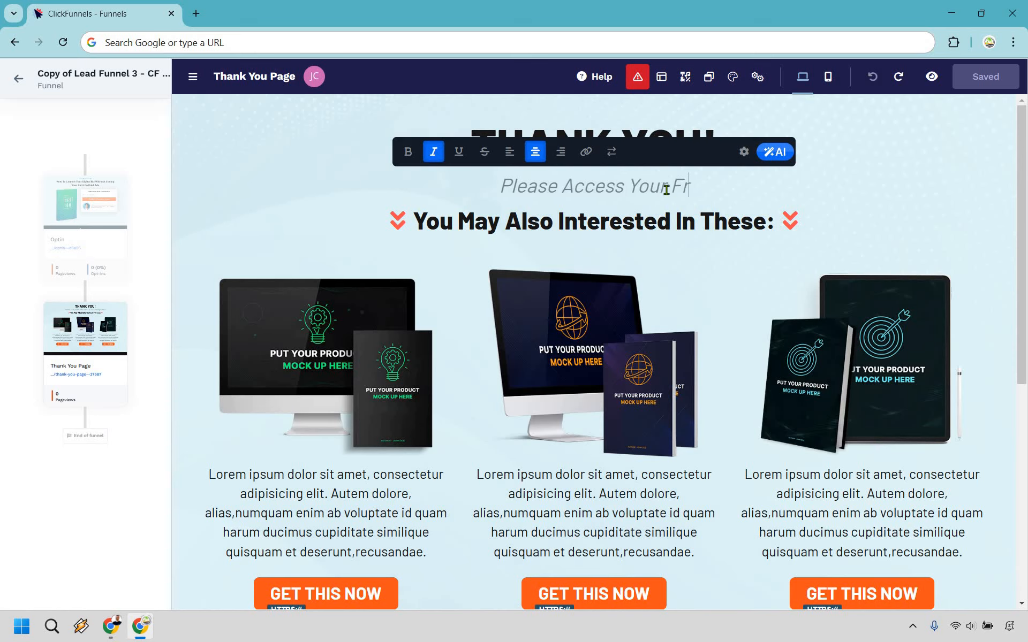
{"action": "type", "text": "ee Ebook Down Below"}
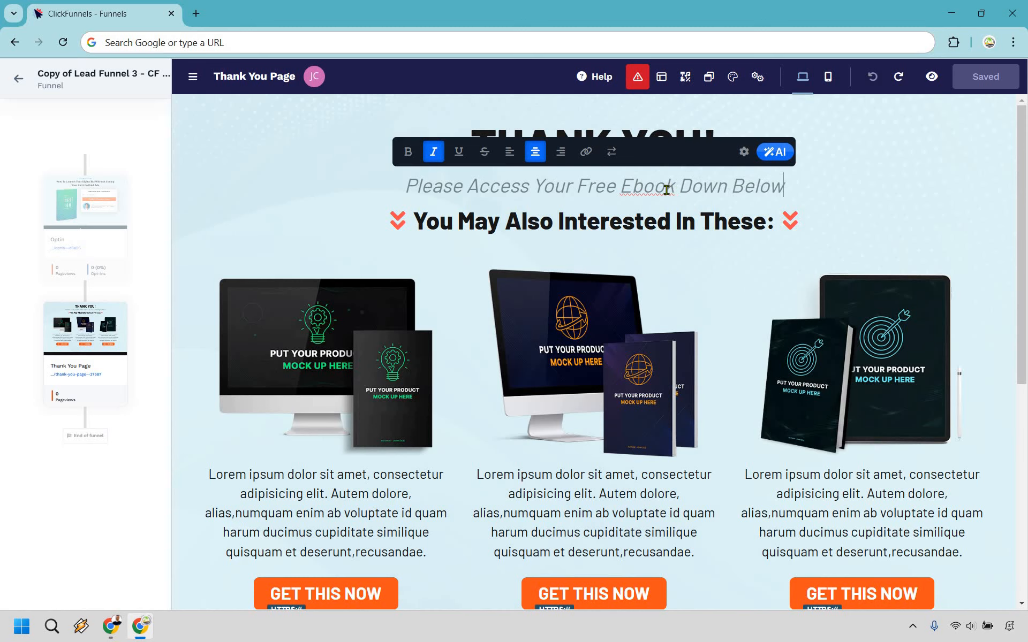
{"action": "key", "text": "Escape"}
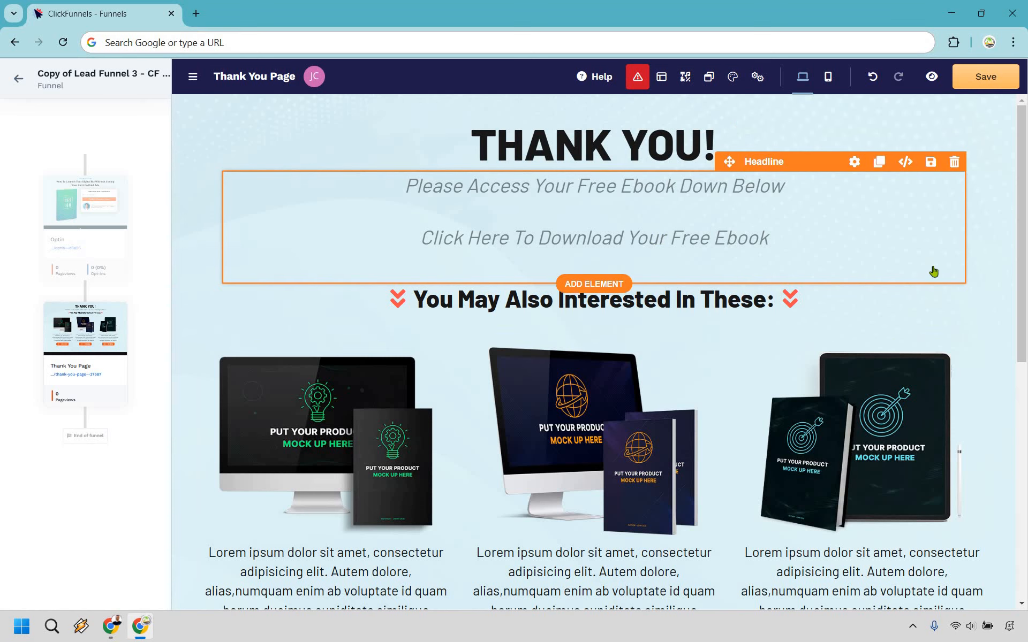
{"action": "scroll", "coordinate": [908, 357], "scroll_direction": "down", "scroll_amount": 4}
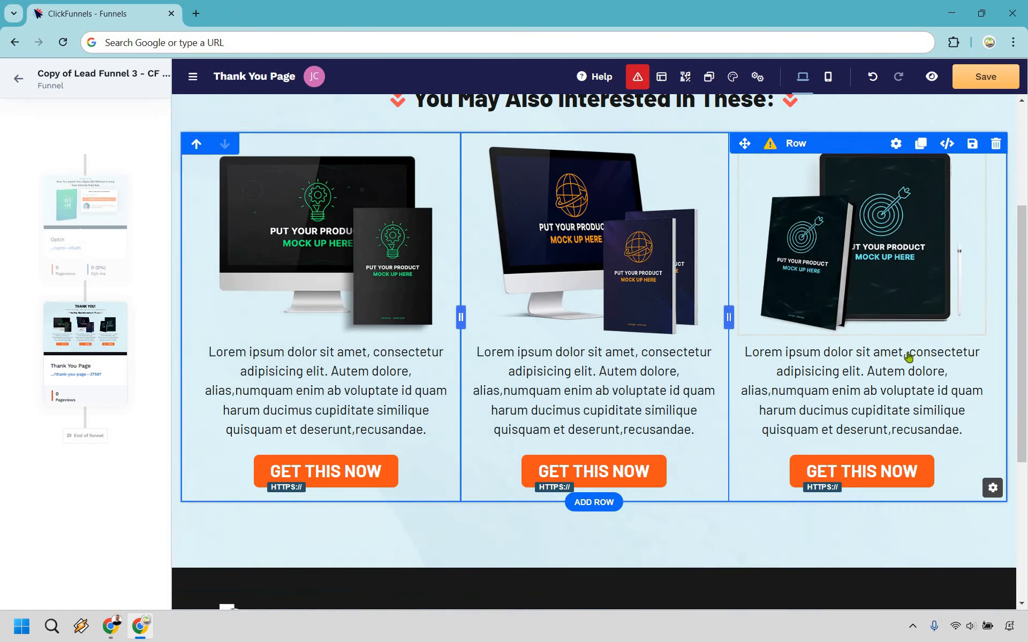
{"action": "scroll", "coordinate": [908, 357], "scroll_direction": "up", "scroll_amount": 1}
{"action": "scroll", "coordinate": [1026, 274], "scroll_direction": "down", "scroll_amount": 1}
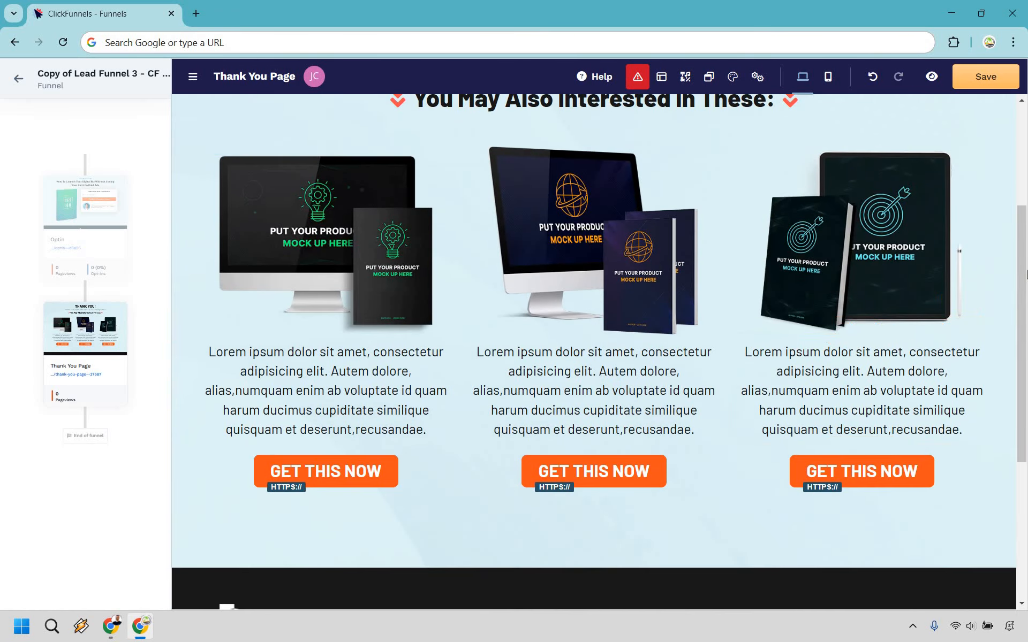
Step: Delete the product image, paragraph and GET THIS NOW button from the third product column
{"action": "scroll", "coordinate": [1026, 274], "scroll_direction": "up", "scroll_amount": 1}
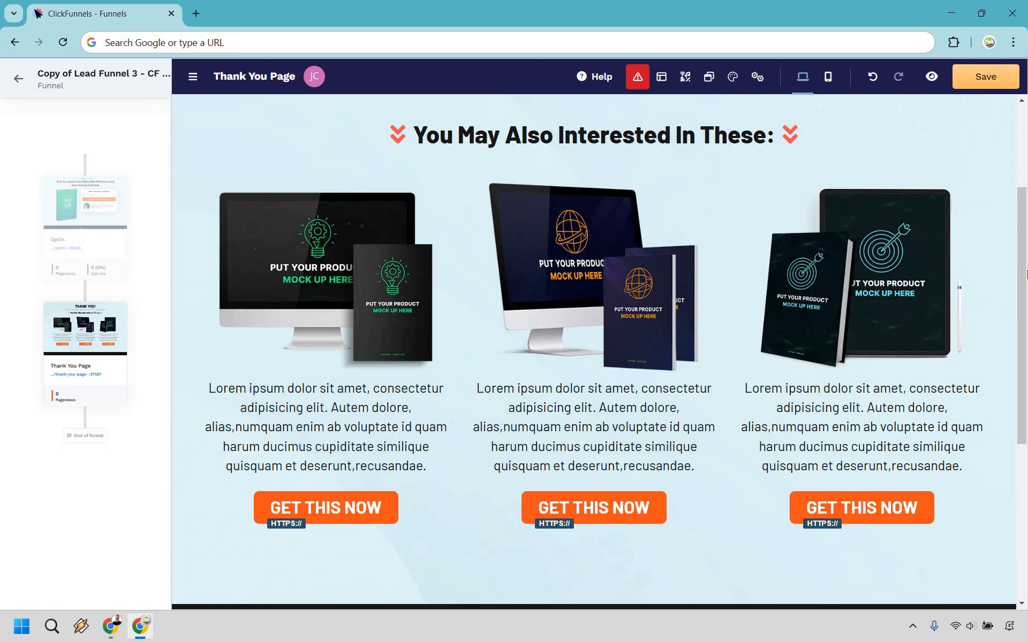
{"action": "scroll", "coordinate": [653, 209], "scroll_direction": "up", "scroll_amount": 3}
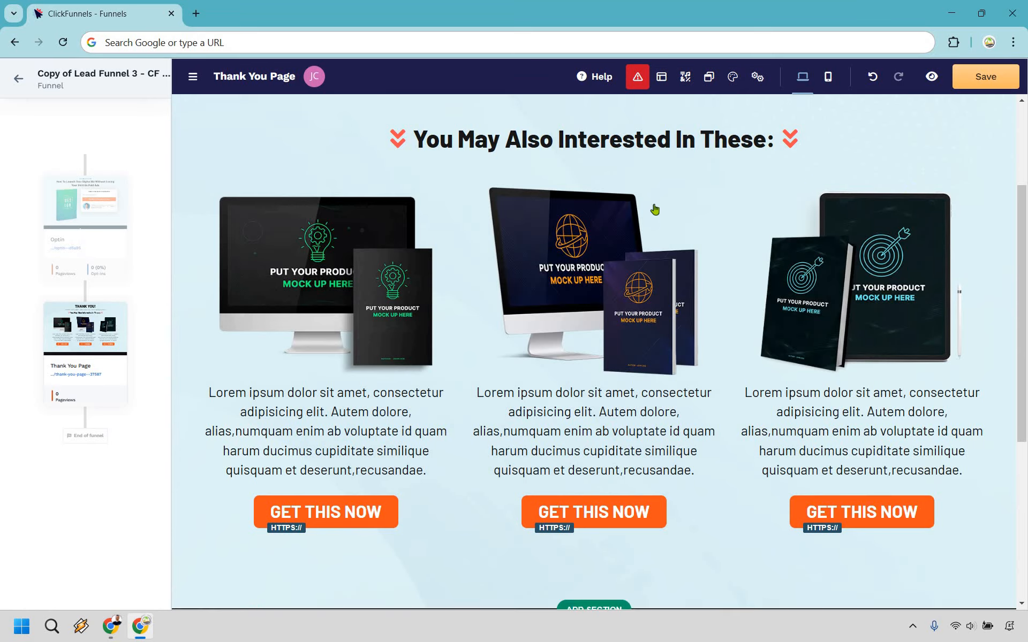
{"action": "scroll", "coordinate": [1017, 300], "scroll_direction": "down", "scroll_amount": 3}
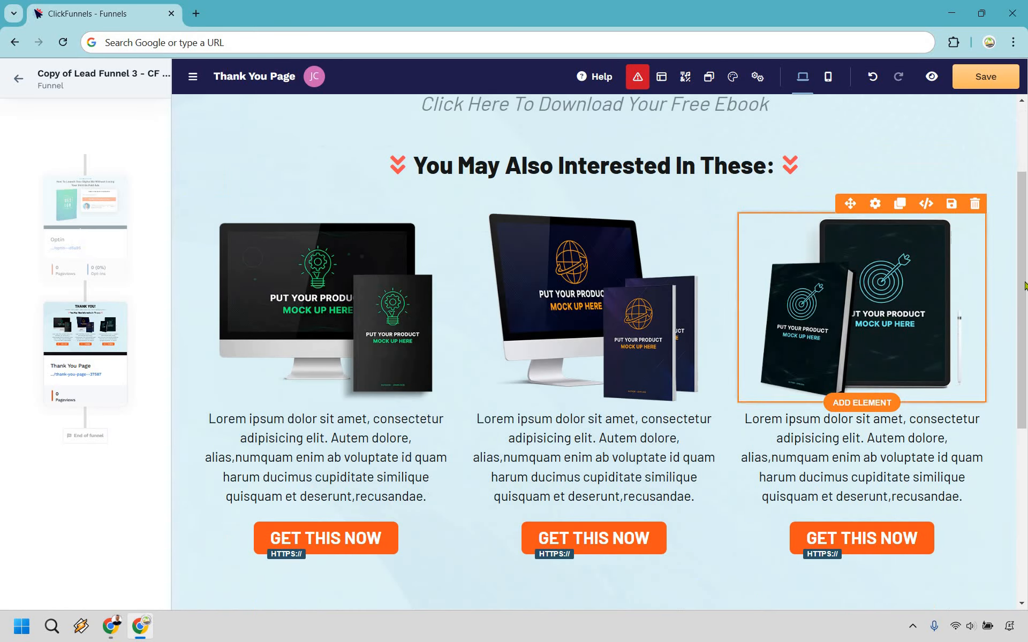
{"action": "left_click_drag", "start_coordinate": [1026, 278], "coordinate": [1026, 288]}
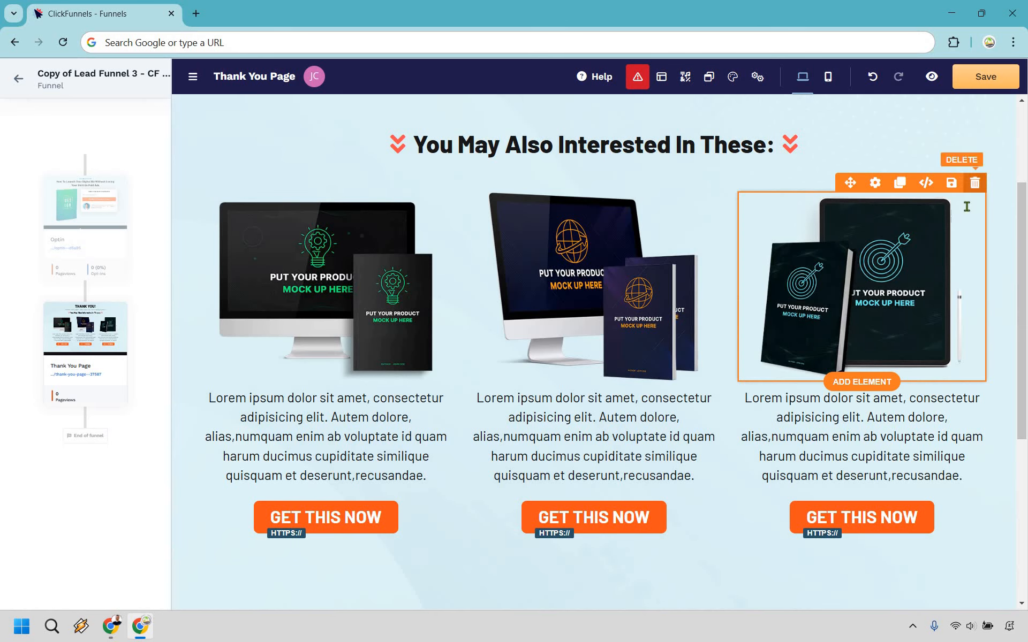
{"action": "left_click", "coordinate": [974, 183]}
{"action": "left_click", "coordinate": [974, 183]}
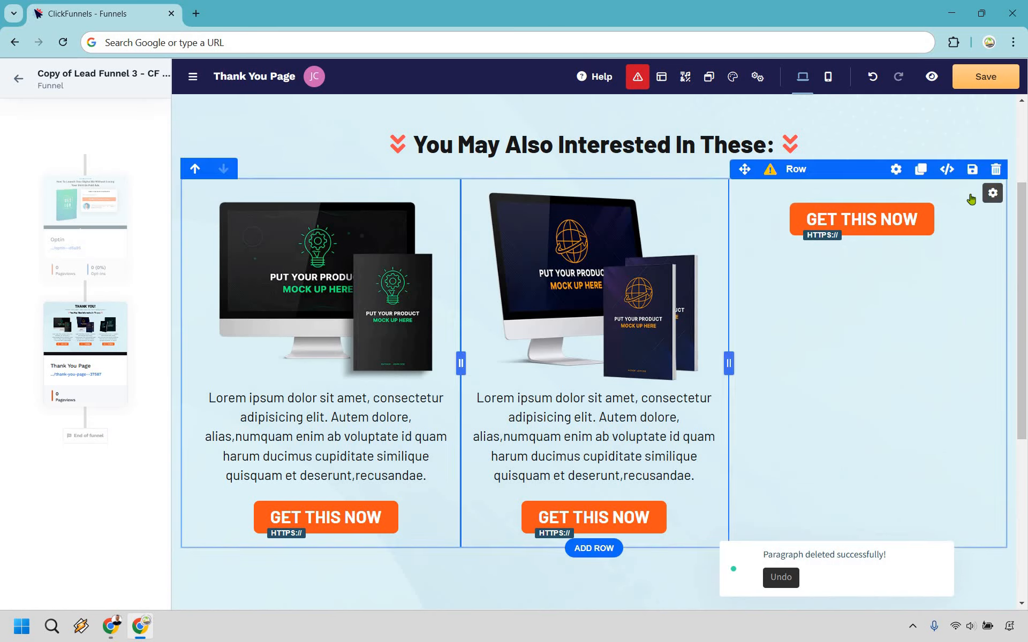
{"action": "left_click", "coordinate": [974, 193]}
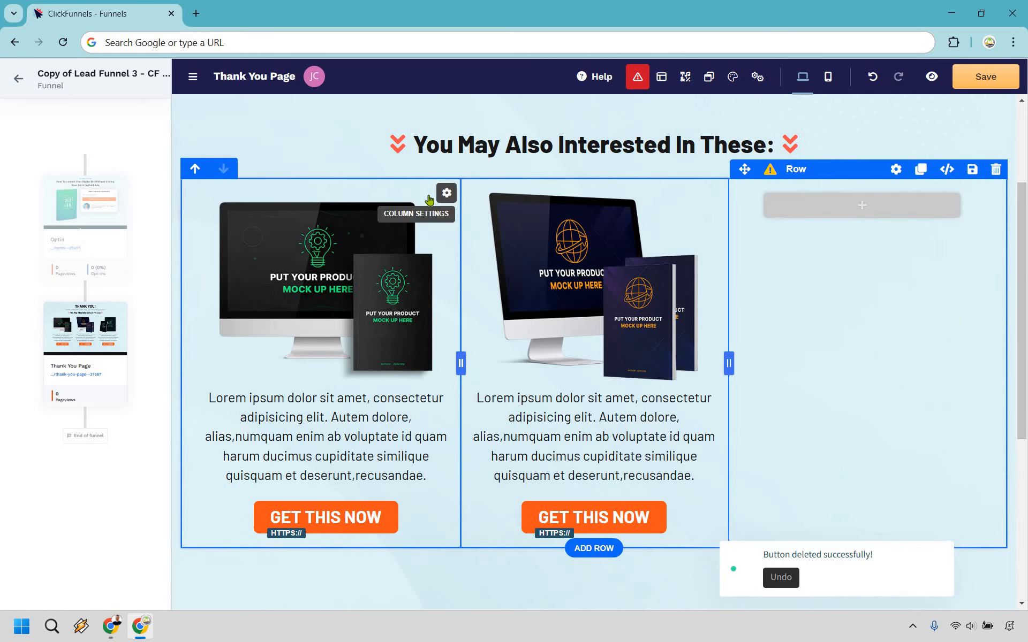
Step: Delete the product image, paragraph and GET THIS NOW button from the first product column
{"action": "left_click", "coordinate": [425, 229]}
{"action": "left_click", "coordinate": [439, 183]}
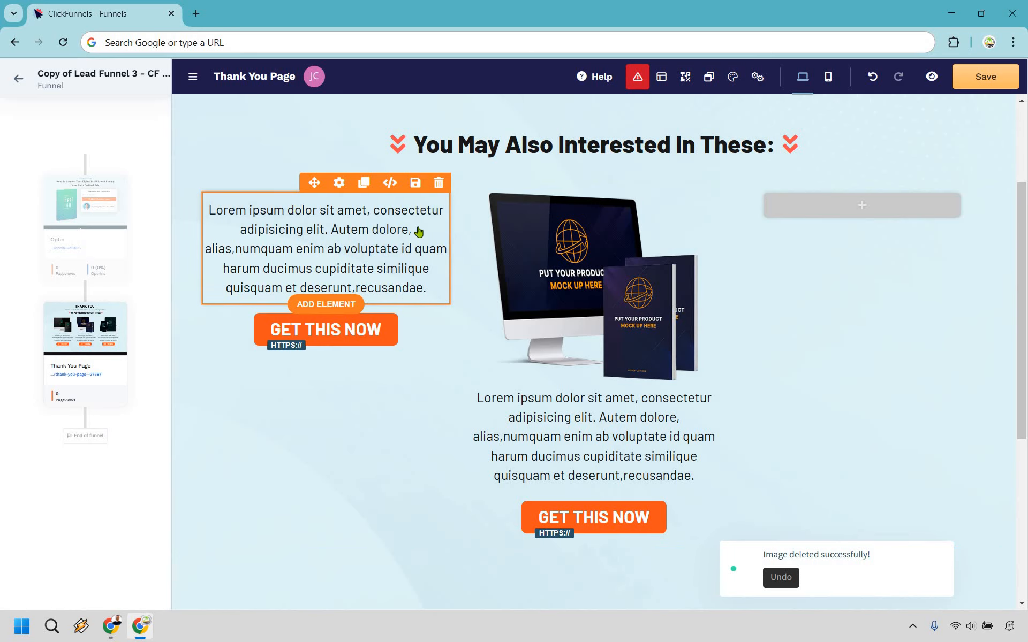
{"action": "left_click", "coordinate": [439, 183]}
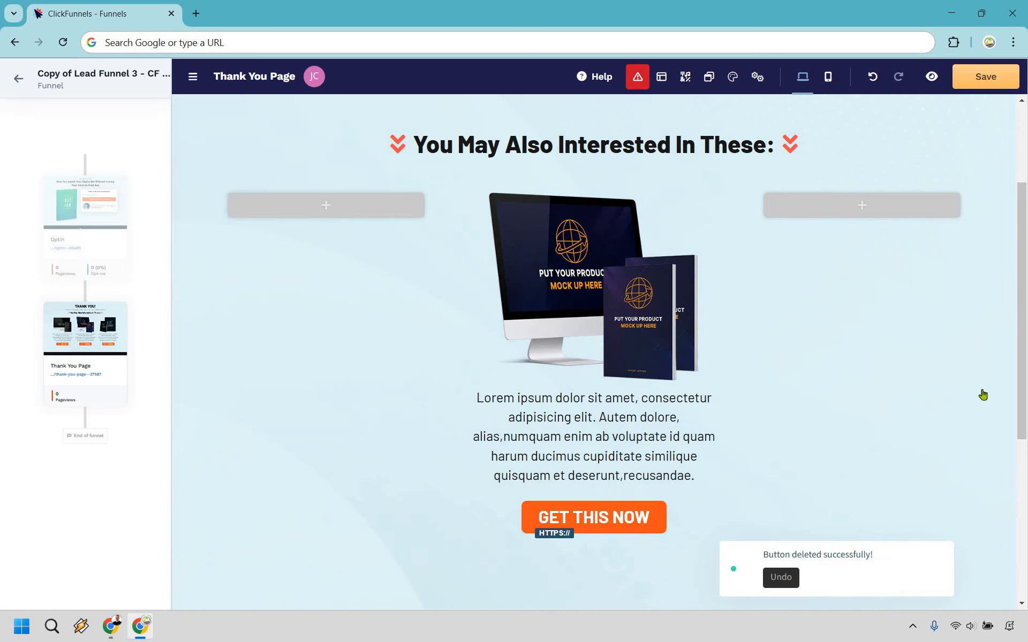
Step: Correct the headline above the remaining product to read "You May Also Be Interested In This:"
{"action": "scroll", "coordinate": [582, 214], "scroll_direction": "up", "scroll_amount": 1}
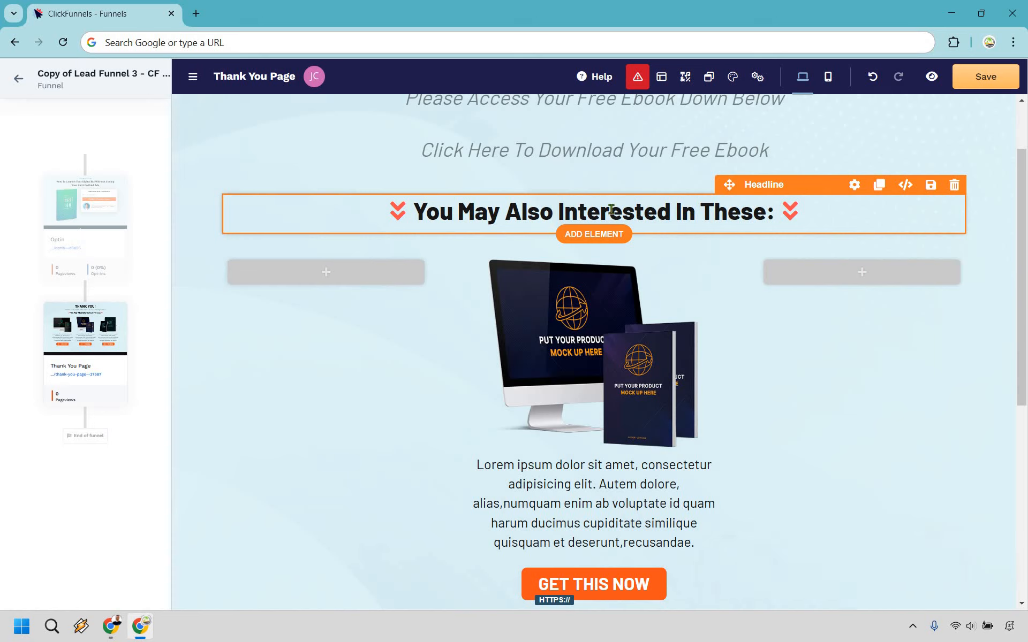
{"action": "left_click", "coordinate": [558, 210]}
{"action": "type", "text": "Be"}
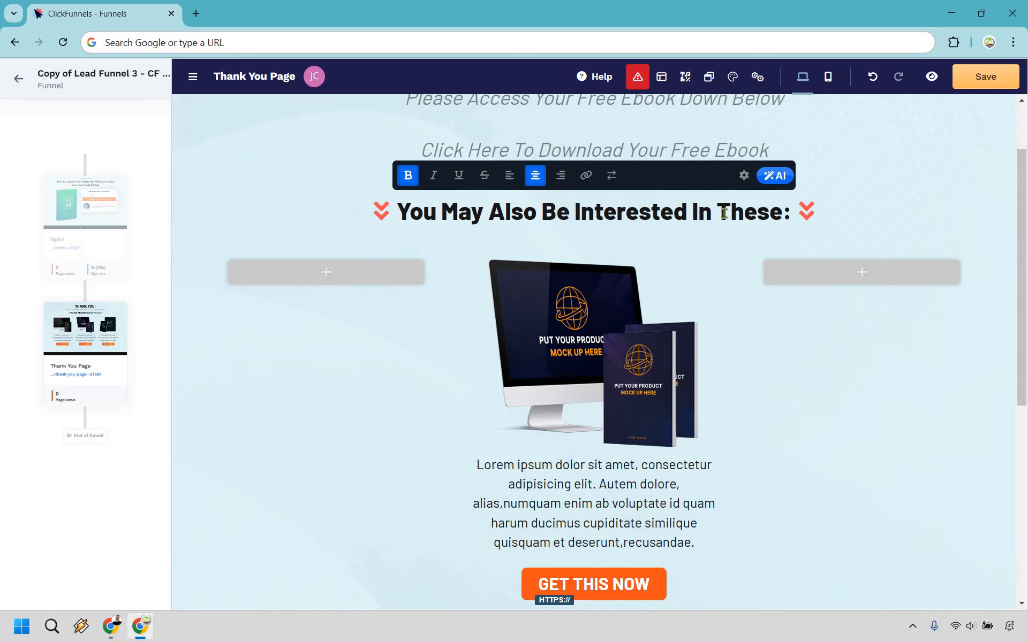
{"action": "double_click", "coordinate": [731, 212]}
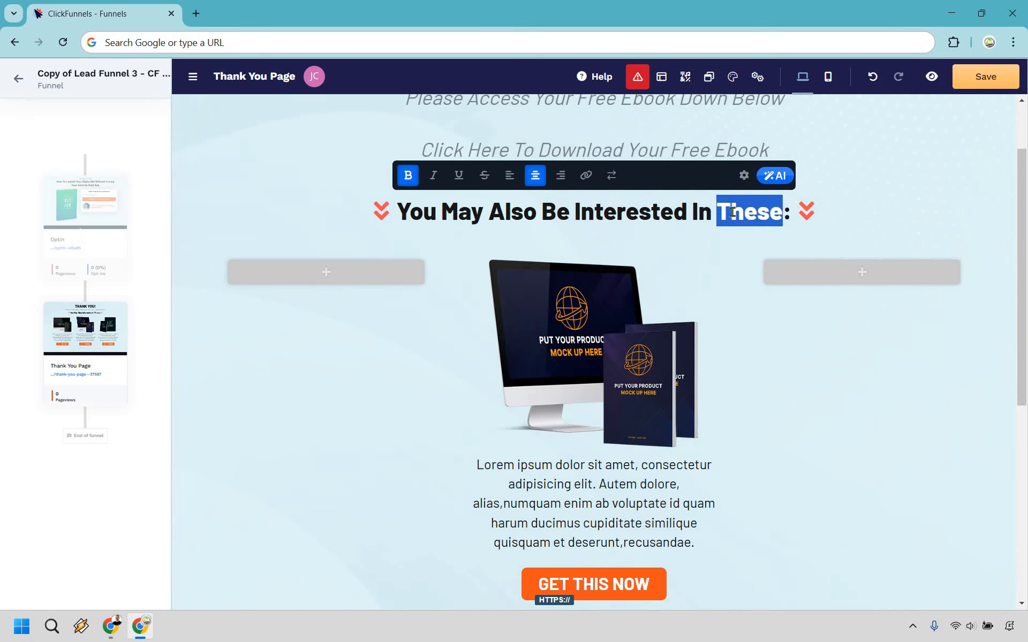
{"action": "type", "text": "This"}
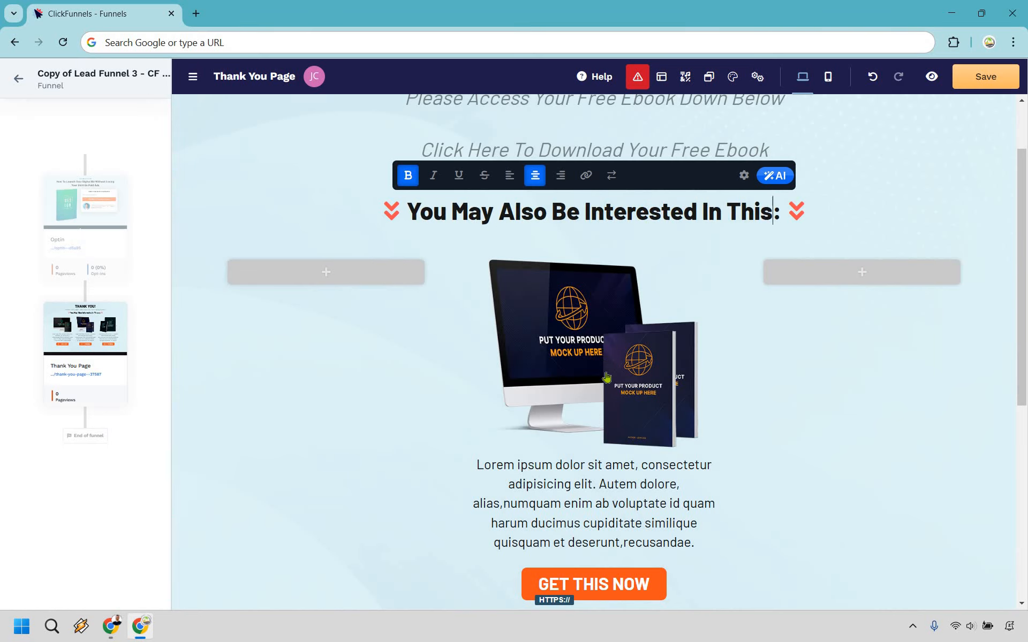
Step: Replace the placeholder paragraph under the remaining product image with "The Digital Launch Product"
{"action": "left_click", "coordinate": [613, 502]}
{"action": "left_click", "coordinate": [612, 502]}
{"action": "triple_click", "coordinate": [612, 502]}
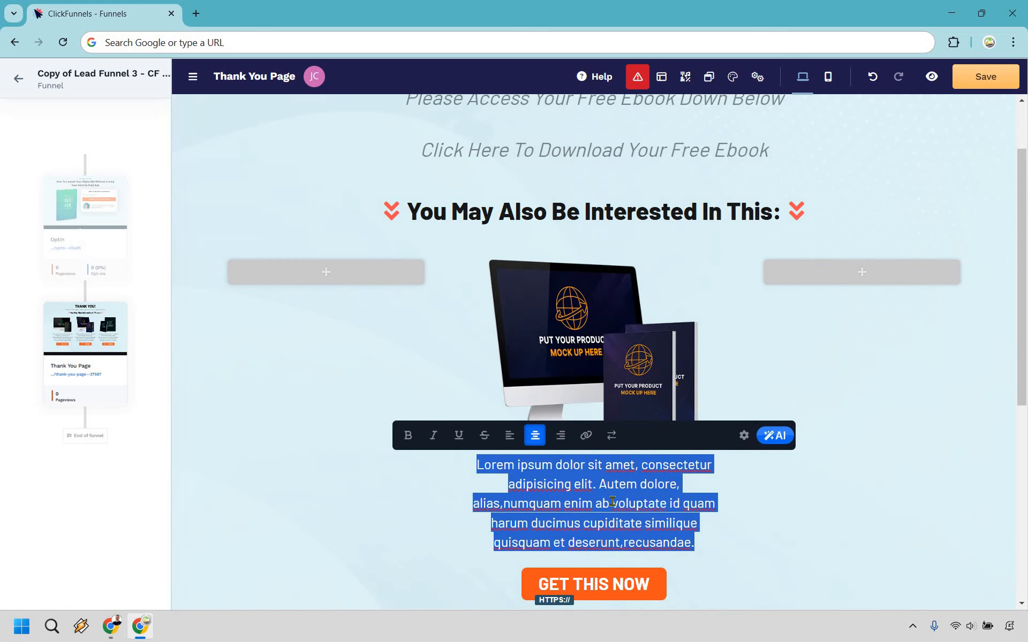
{"action": "key", "text": "BackSpace"}
{"action": "type", "text": "The "}
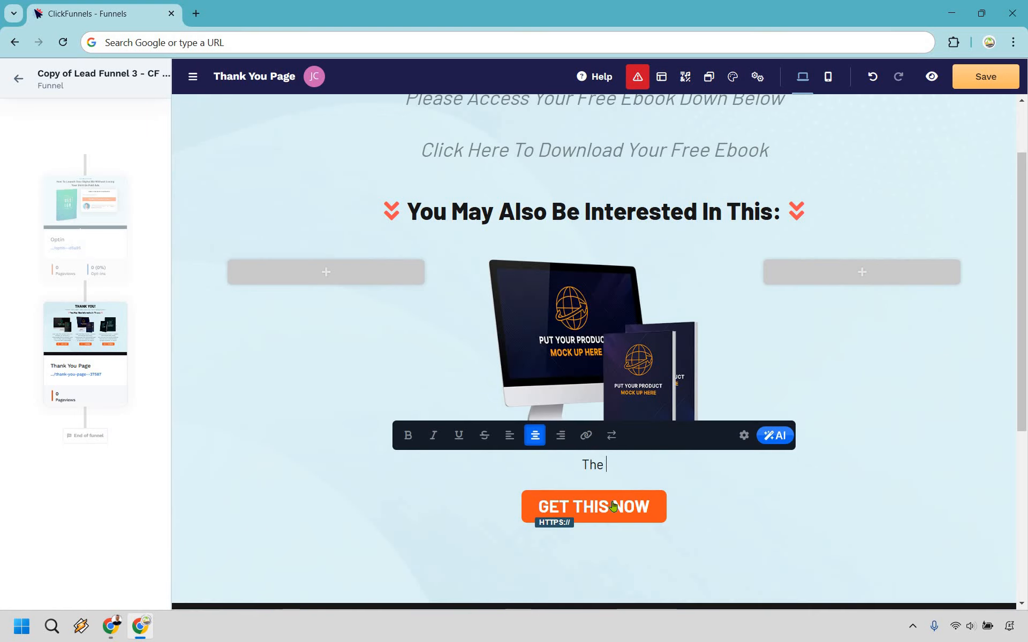
{"action": "type", "text": "Digital Launch "}
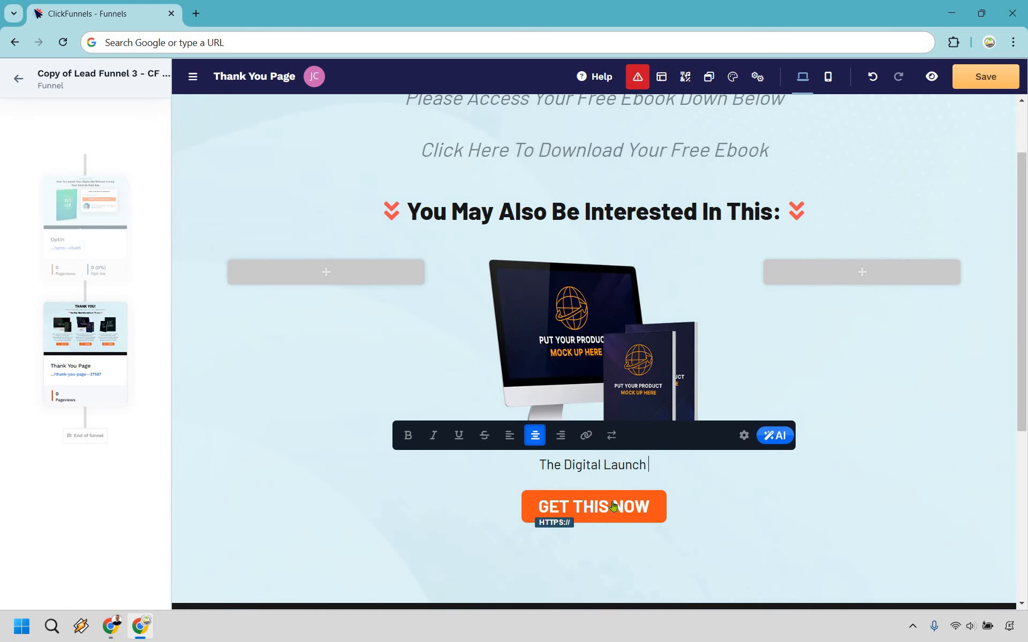
{"action": "type", "text": "Product"}
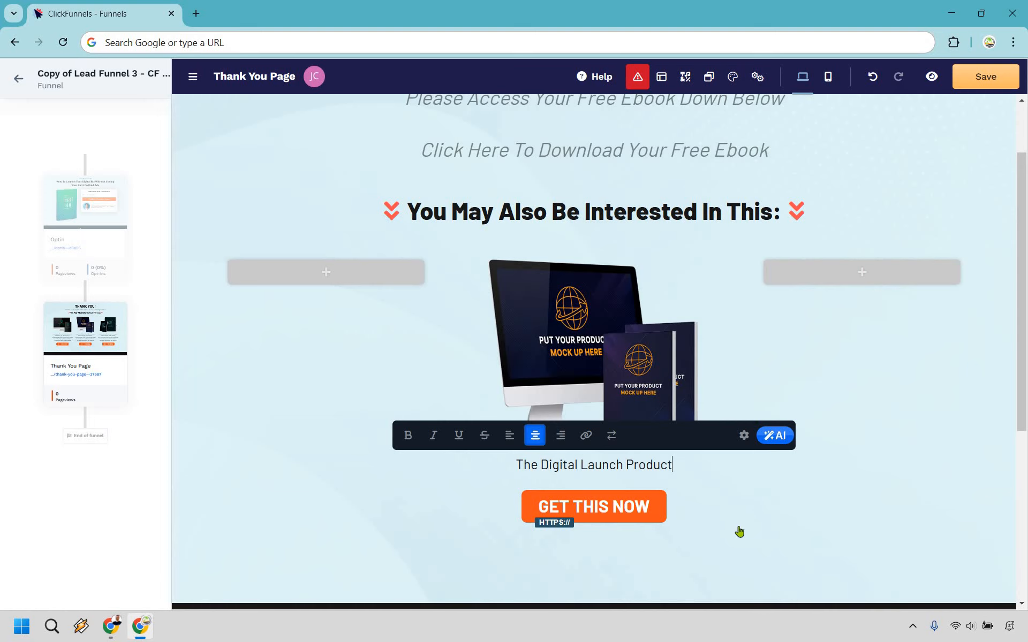
Step: Check the page's error list, locate the element behind the listed error, and close the list
{"action": "left_click", "coordinate": [635, 519]}
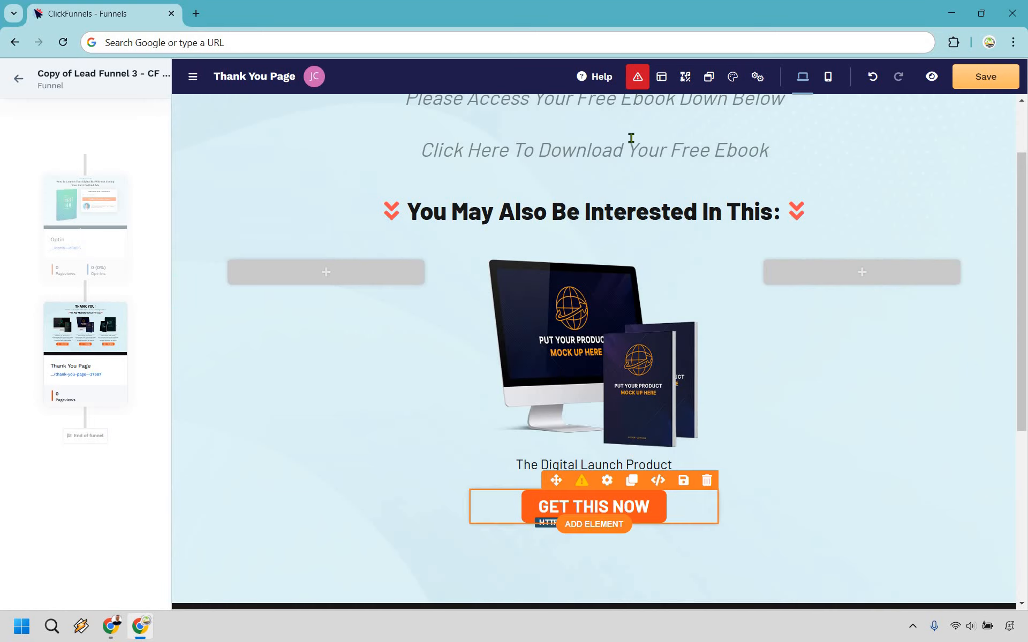
{"action": "left_click", "coordinate": [638, 80]}
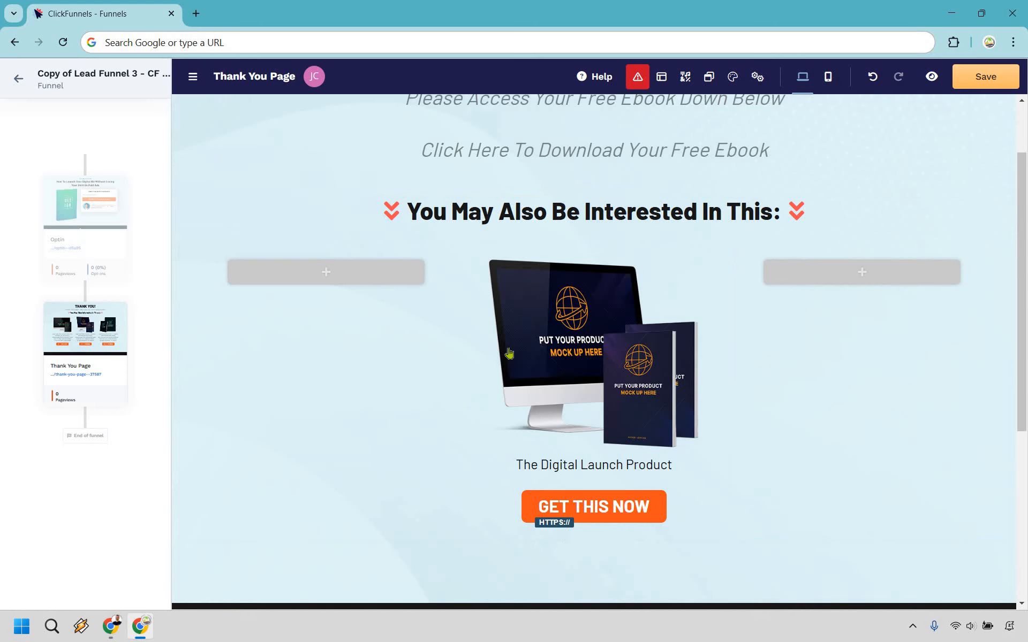
{"action": "left_click", "coordinate": [380, 454]}
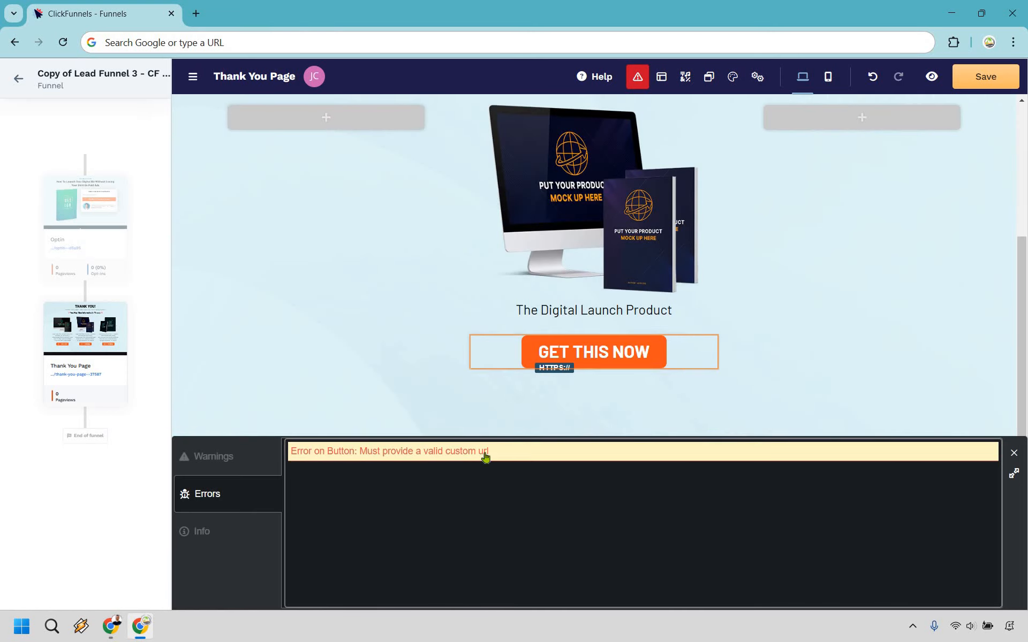
{"action": "left_click", "coordinate": [1013, 453]}
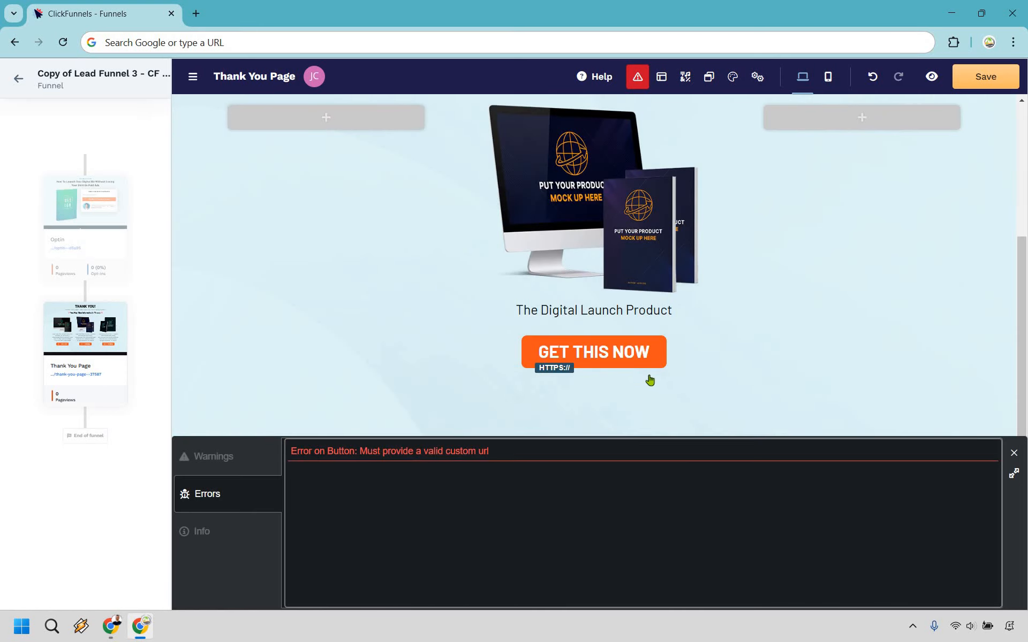
{"action": "left_click", "coordinate": [629, 357]}
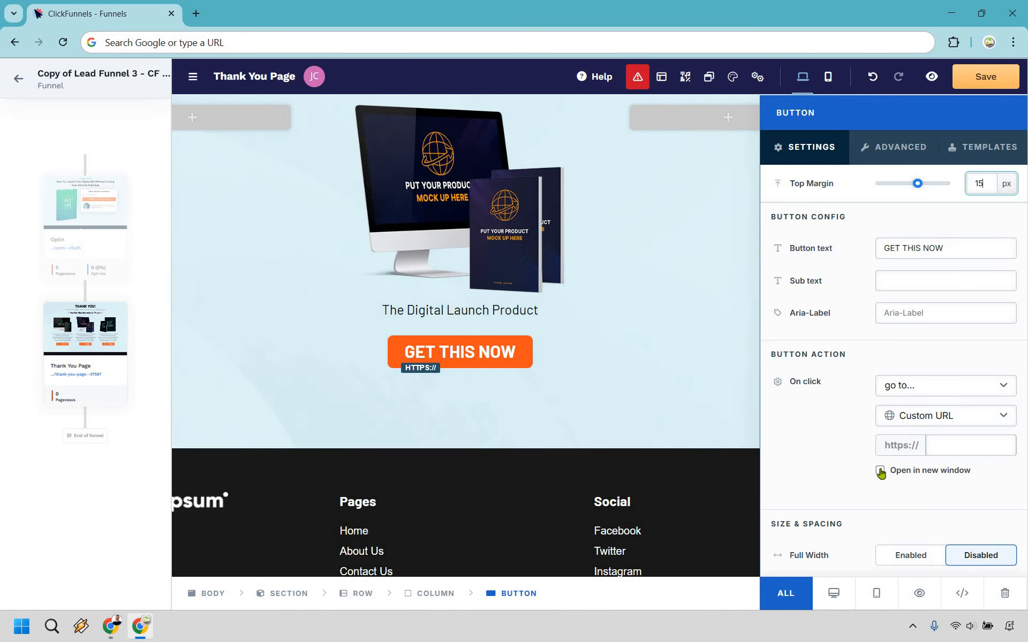
{"action": "left_click", "coordinate": [943, 447]}
{"action": "left_click", "coordinate": [942, 447]}
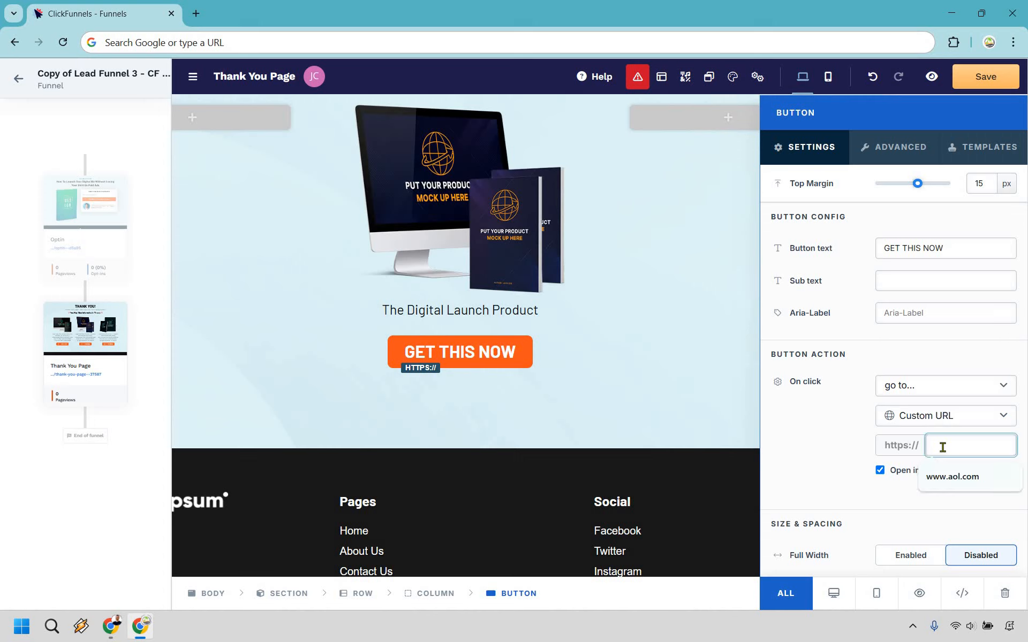
{"action": "left_click", "coordinate": [954, 477]}
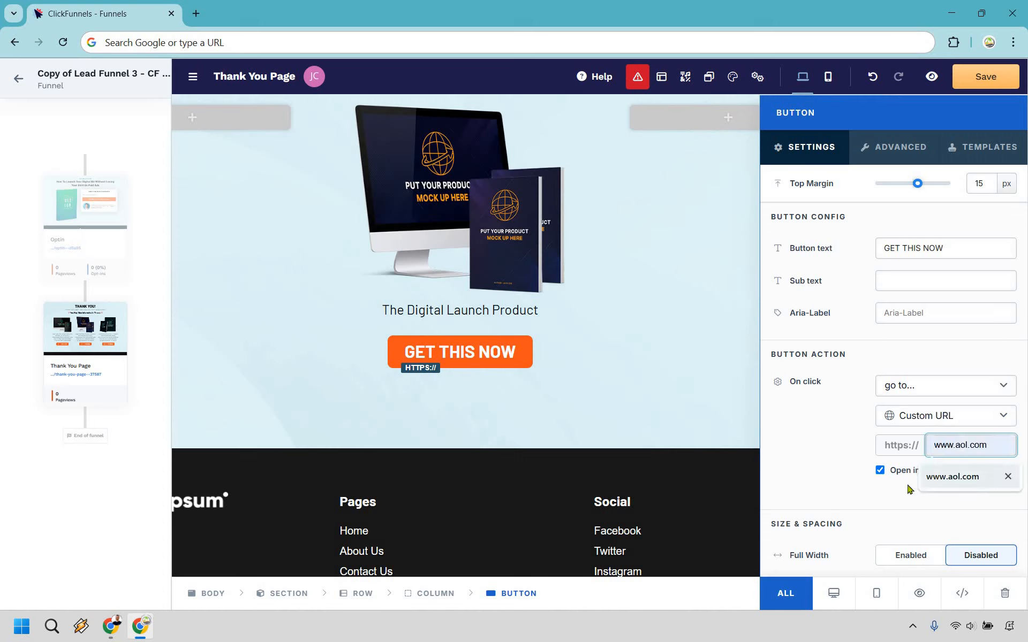
{"action": "left_click", "coordinate": [1001, 76]}
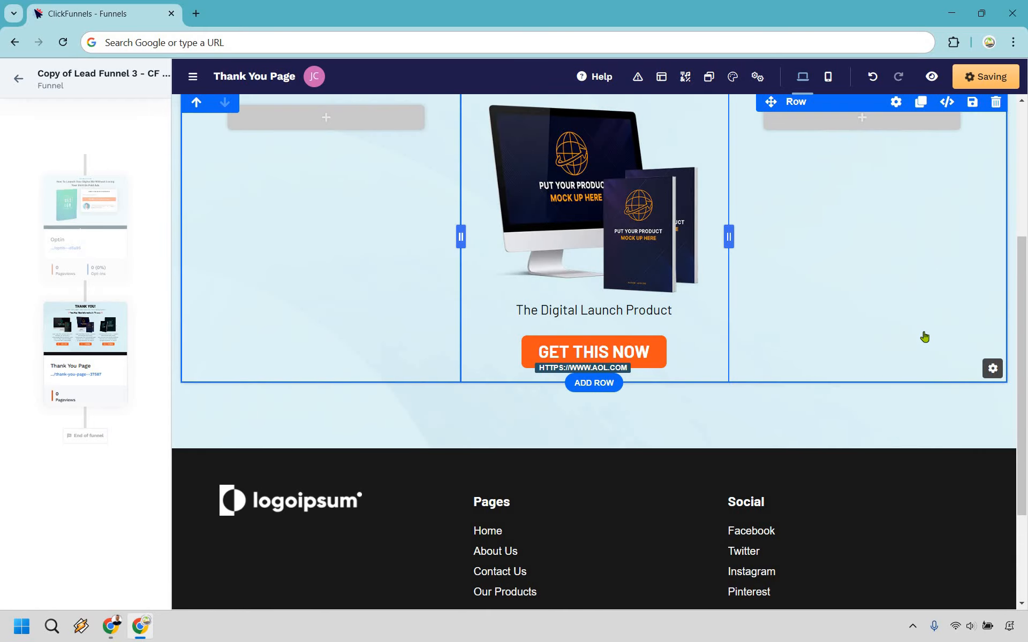
Step: Review the Thank You Page from headline to footer, check its download line in the preview, and close the preview
{"action": "scroll", "coordinate": [924, 338], "scroll_direction": "up", "scroll_amount": 3}
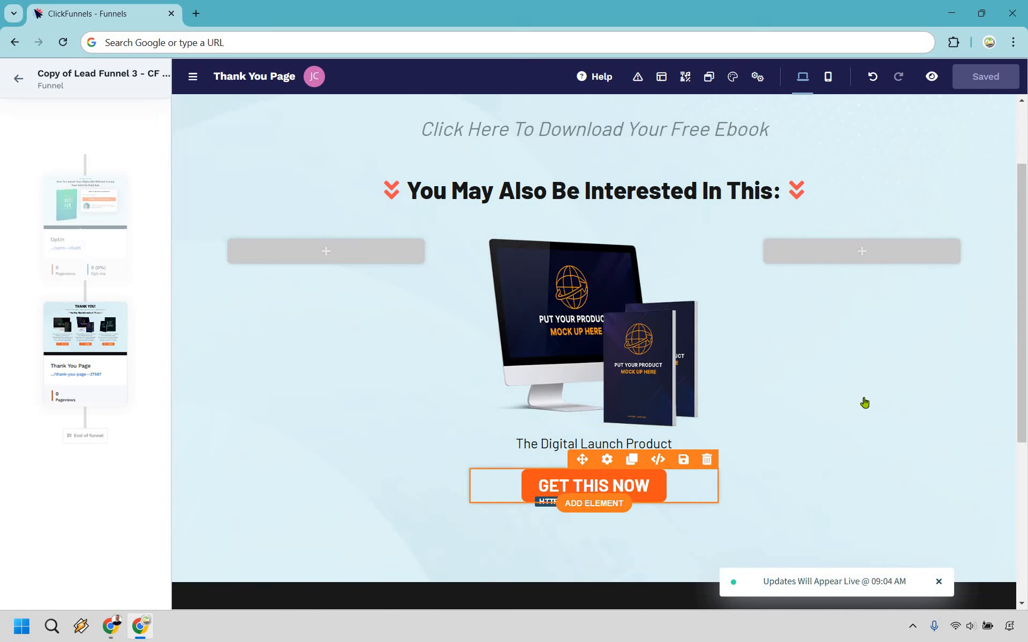
{"action": "scroll", "coordinate": [920, 202], "scroll_direction": "up", "scroll_amount": 2}
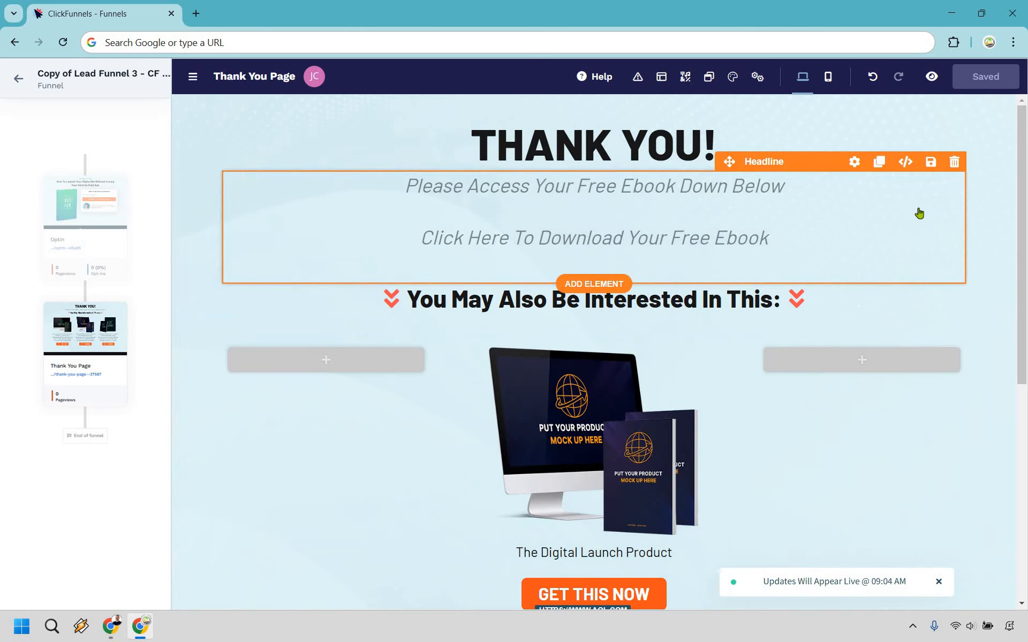
{"action": "scroll", "coordinate": [904, 271], "scroll_direction": "down", "scroll_amount": 6}
{"action": "scroll", "coordinate": [904, 271], "scroll_direction": "down", "scroll_amount": 2}
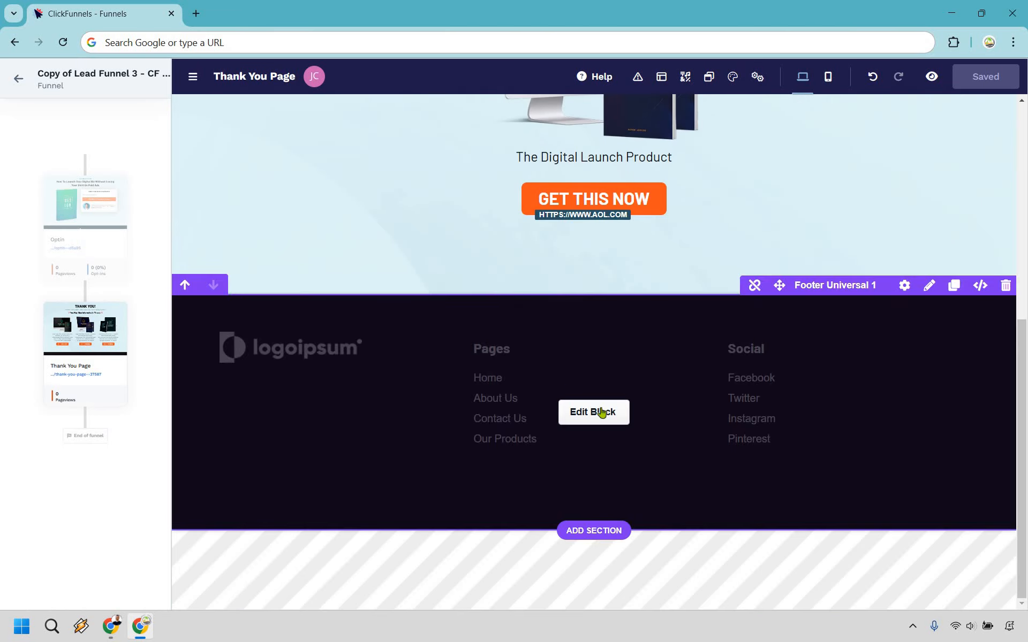
{"action": "scroll", "coordinate": [952, 165], "scroll_direction": "up", "scroll_amount": 5}
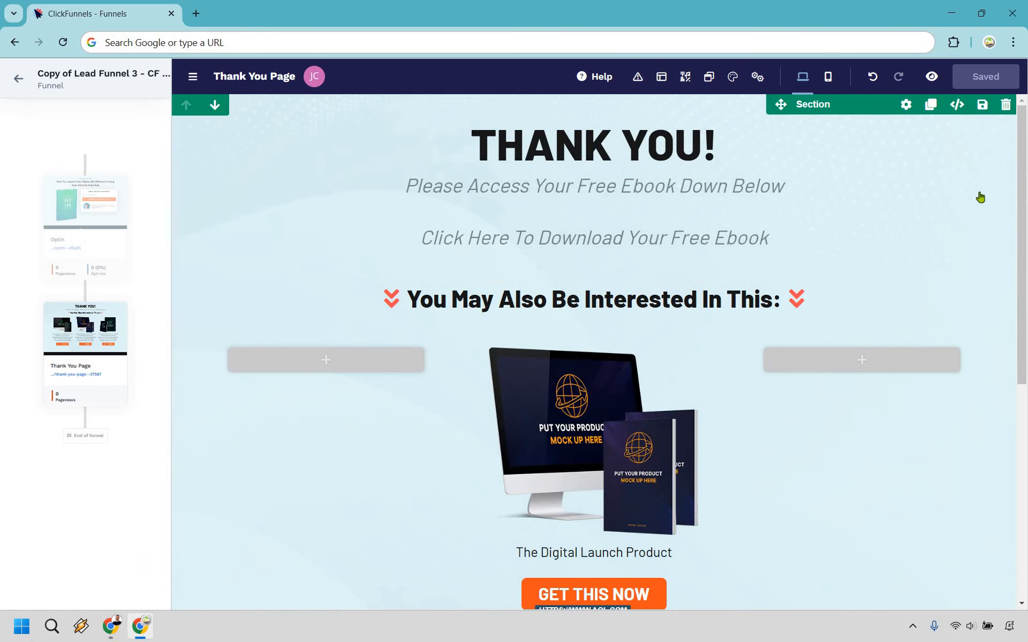
{"action": "left_click", "coordinate": [932, 77]}
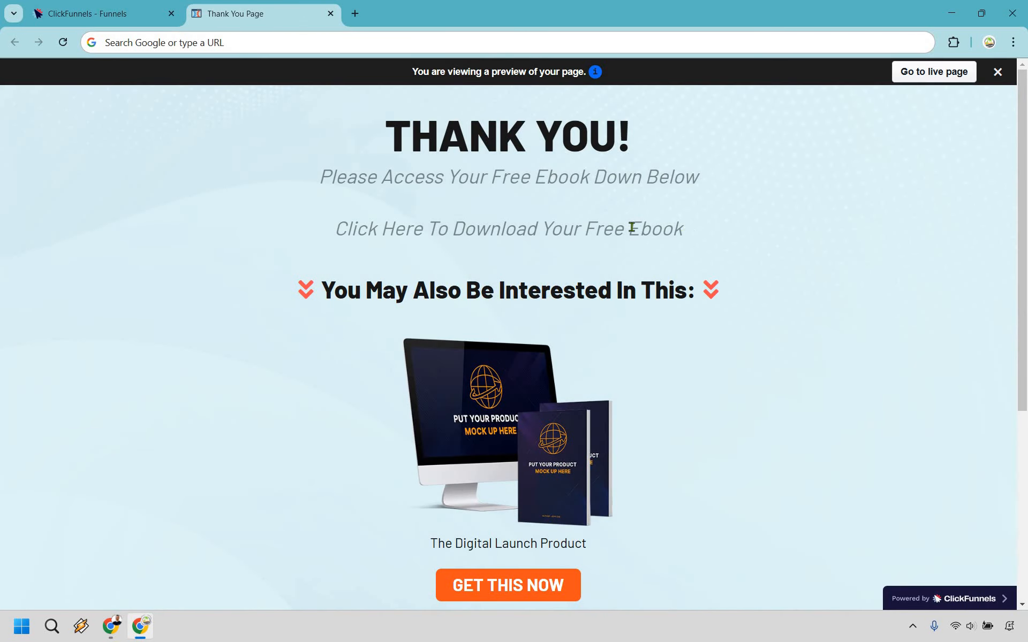
{"action": "left_click_drag", "start_coordinate": [684, 228], "coordinate": [338, 226]}
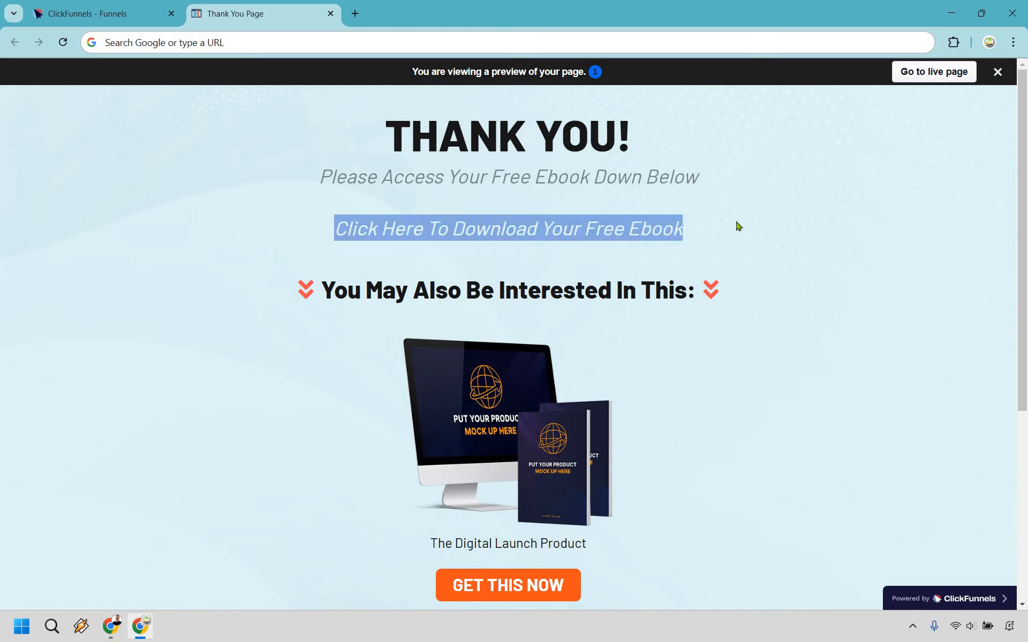
{"action": "left_click", "coordinate": [790, 268]}
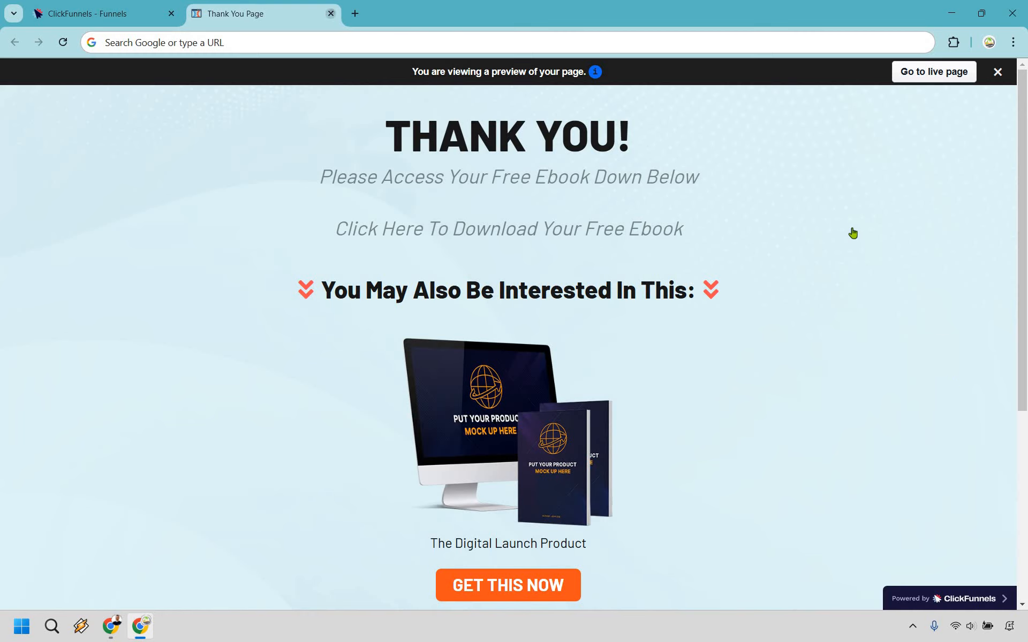
{"action": "key", "text": "ctrl+w"}
{"action": "left_click", "coordinate": [1019, 206]}
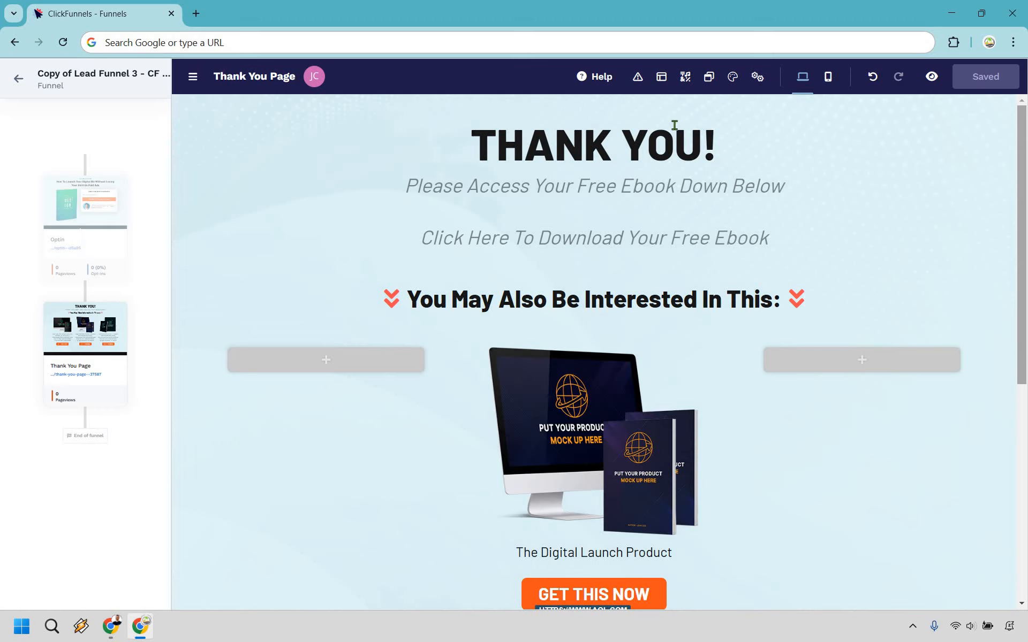
Step: Leave the page editor and the funnel overview, and open the general Workspace Settings
{"action": "left_click", "coordinate": [21, 79]}
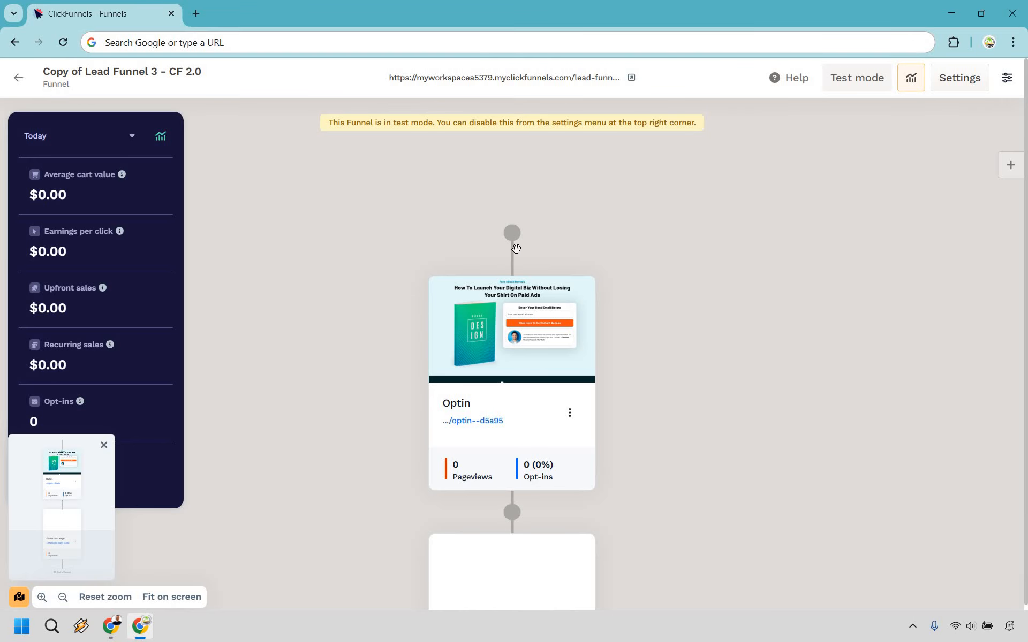
{"action": "left_click", "coordinate": [18, 81]}
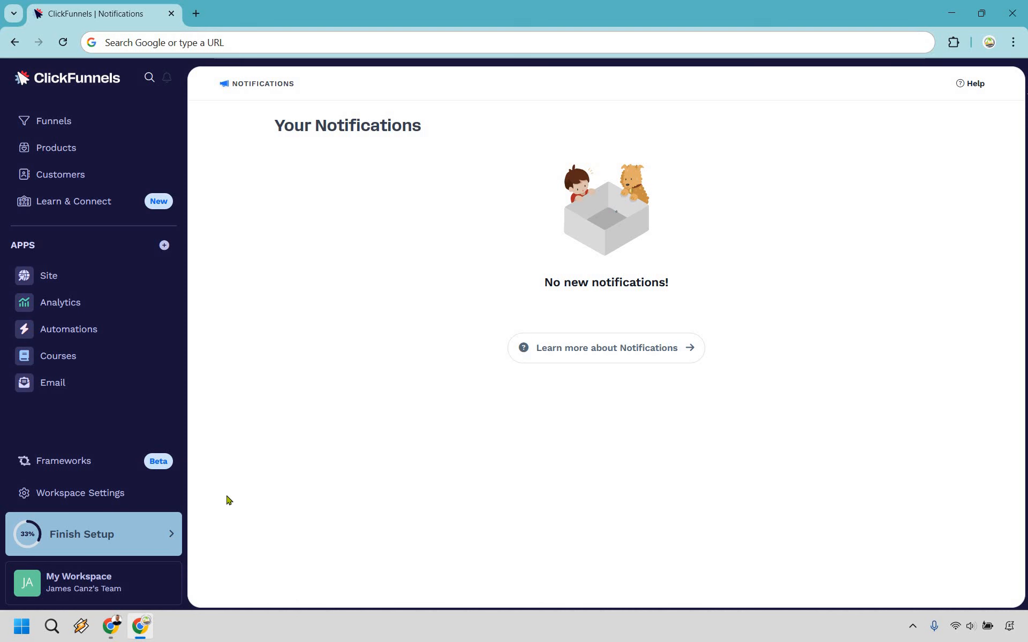
{"action": "left_click", "coordinate": [86, 495]}
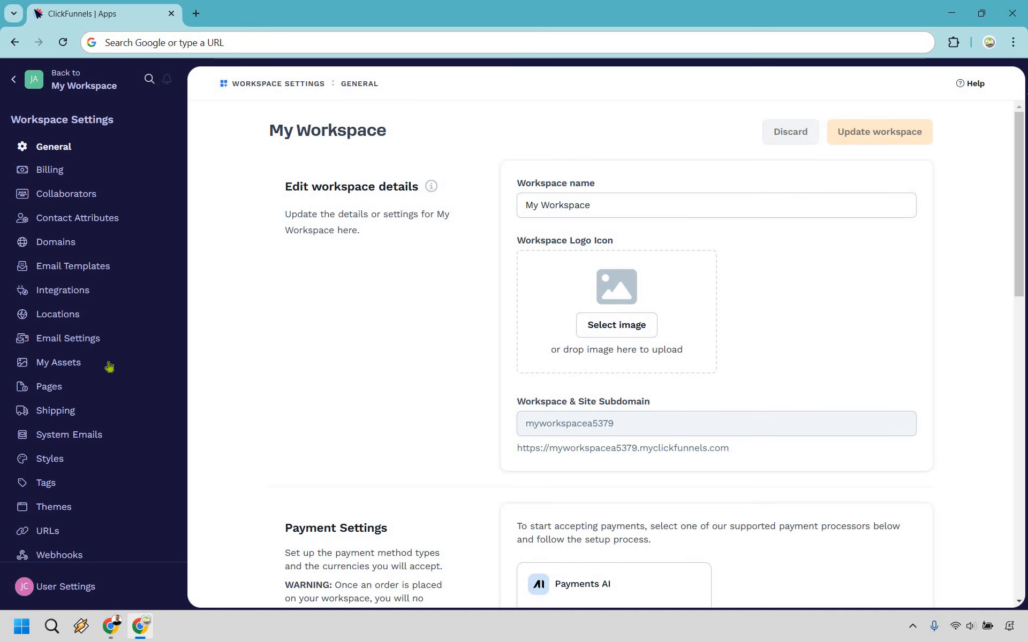
Step: Upload eBook.pdf to the workspace's downloadable assets as a new file named The Digi Biz Launch
{"action": "left_click", "coordinate": [108, 367]}
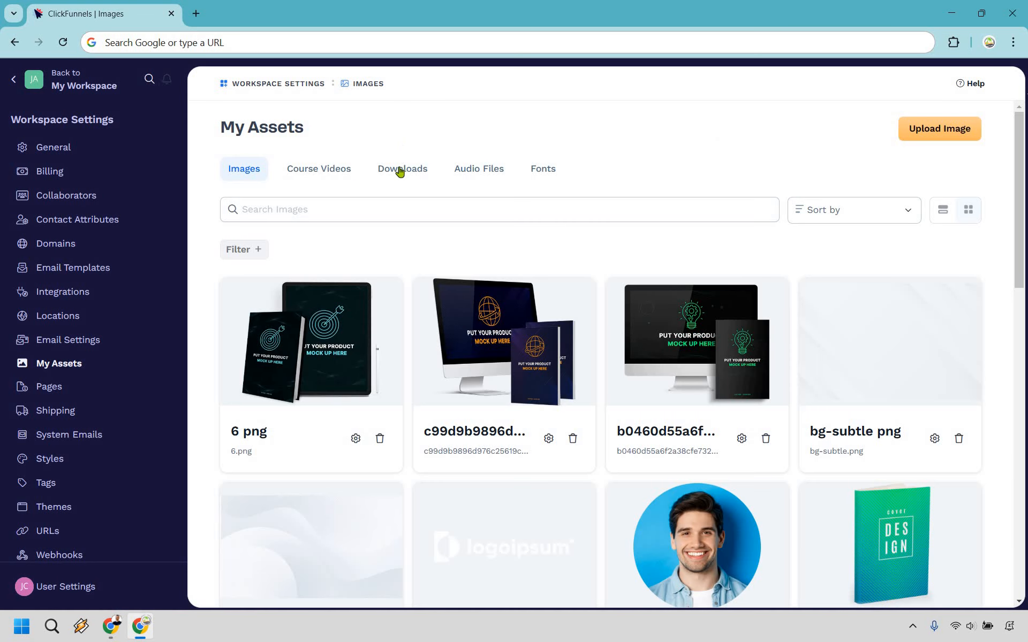
{"action": "left_click", "coordinate": [391, 169]}
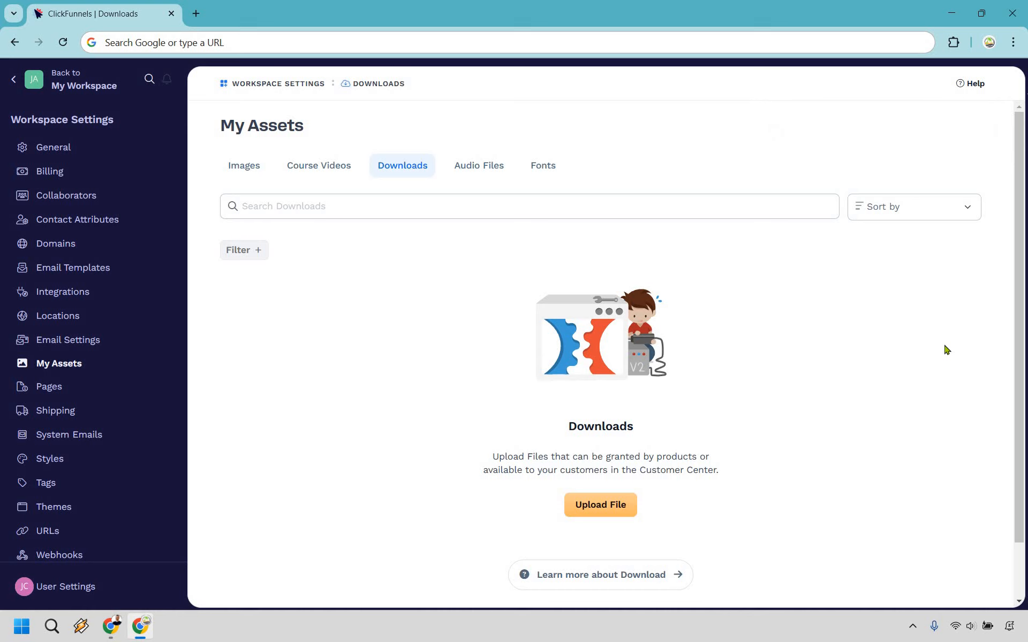
{"action": "left_click", "coordinate": [603, 511]}
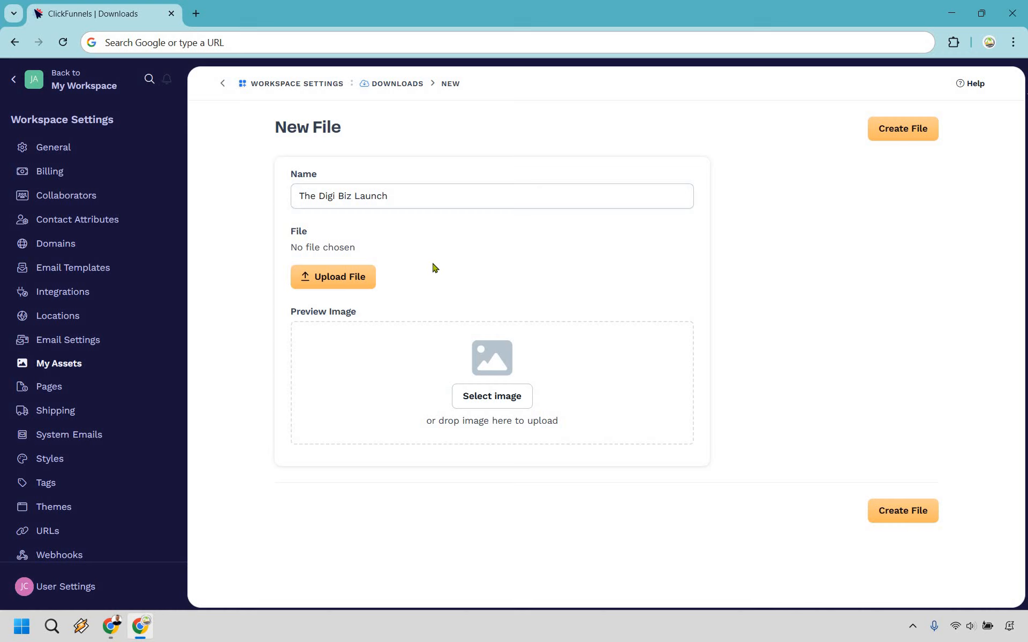
{"action": "left_click", "coordinate": [353, 278]}
{"action": "left_click", "coordinate": [903, 134]}
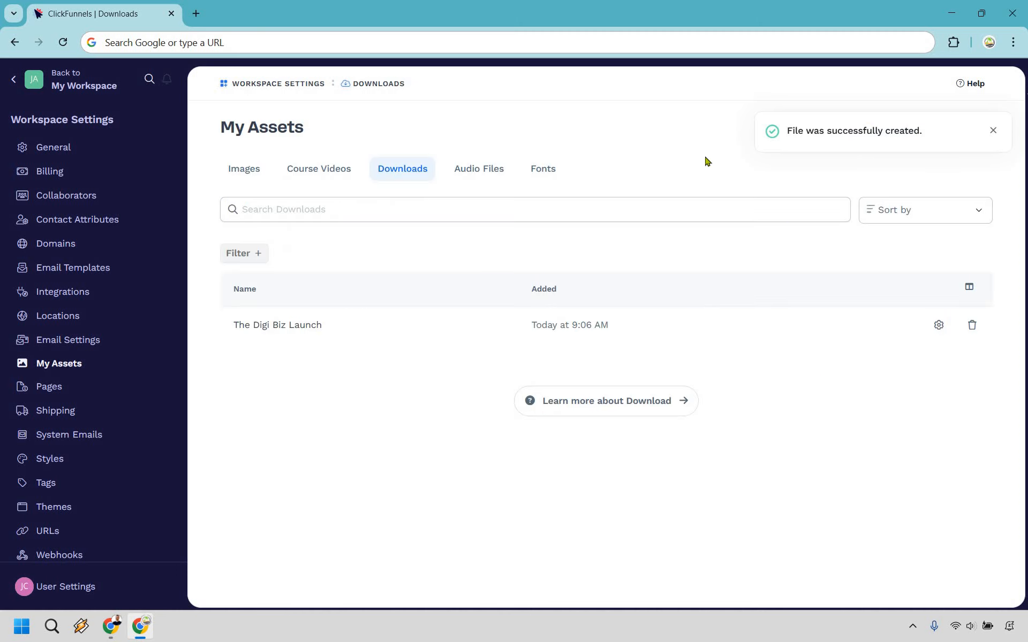
Step: Open the settings of The Digi Biz Launch file and copy its download link address
{"action": "left_click", "coordinate": [939, 324]}
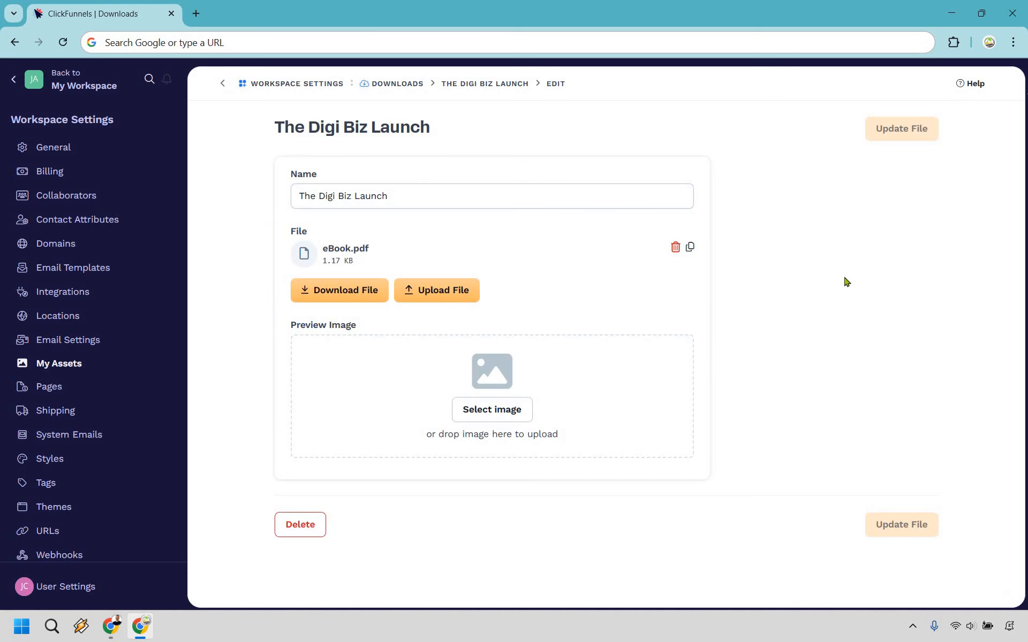
{"action": "right_click", "coordinate": [345, 288]}
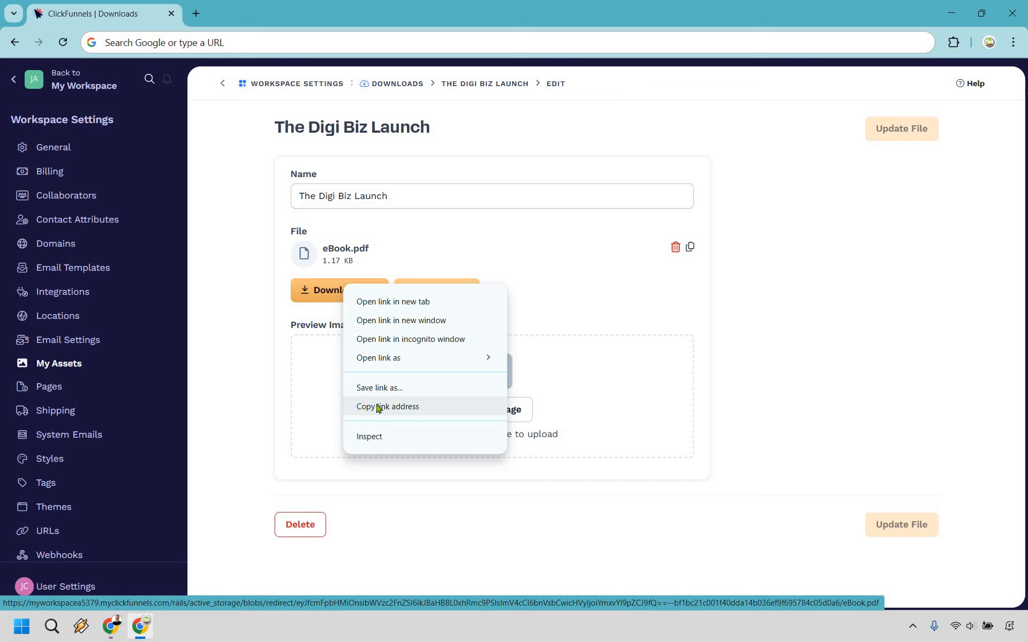
{"action": "key", "text": "Return"}
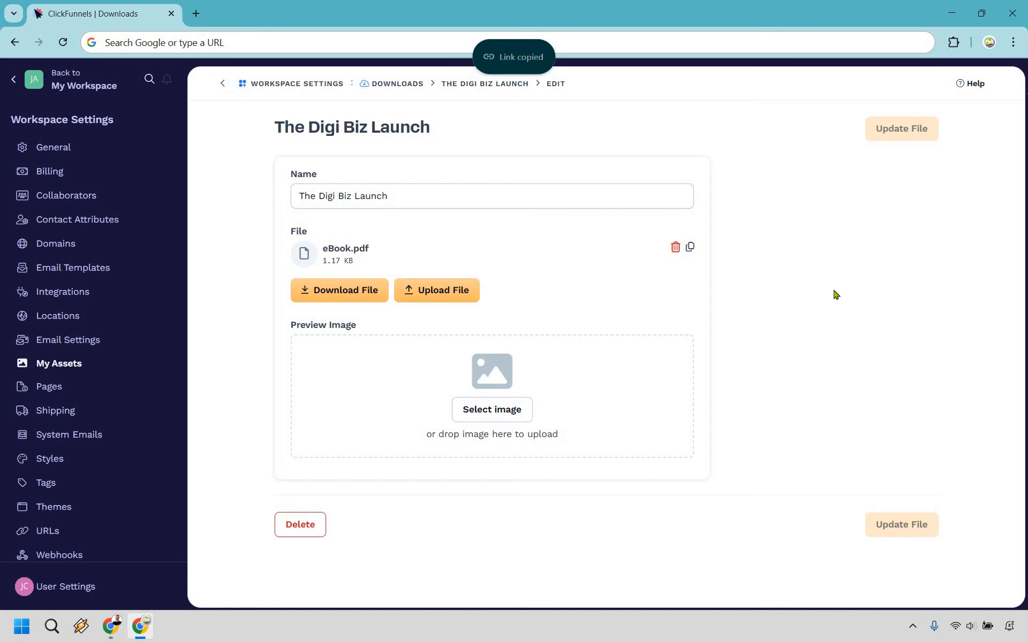
Step: Return from the workspace settings to the Copy of Lead Funnel 3 funnel and open its Thank You Page for editing
{"action": "left_click", "coordinate": [12, 81]}
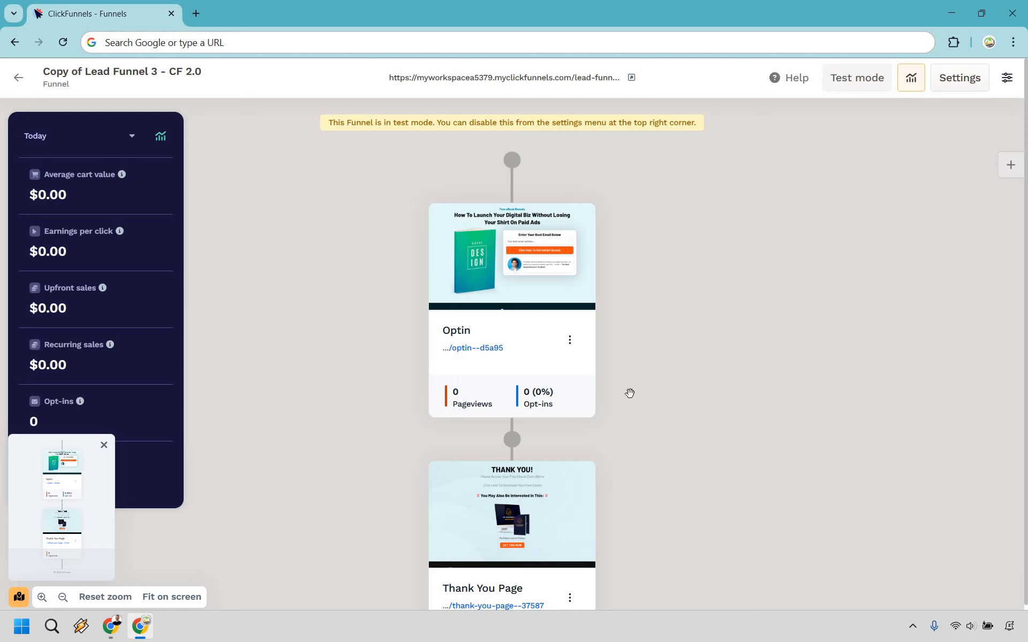
{"action": "scroll", "coordinate": [550, 425], "scroll_direction": "down", "scroll_amount": 1}
{"action": "mouse_move", "coordinate": [540, 430]}
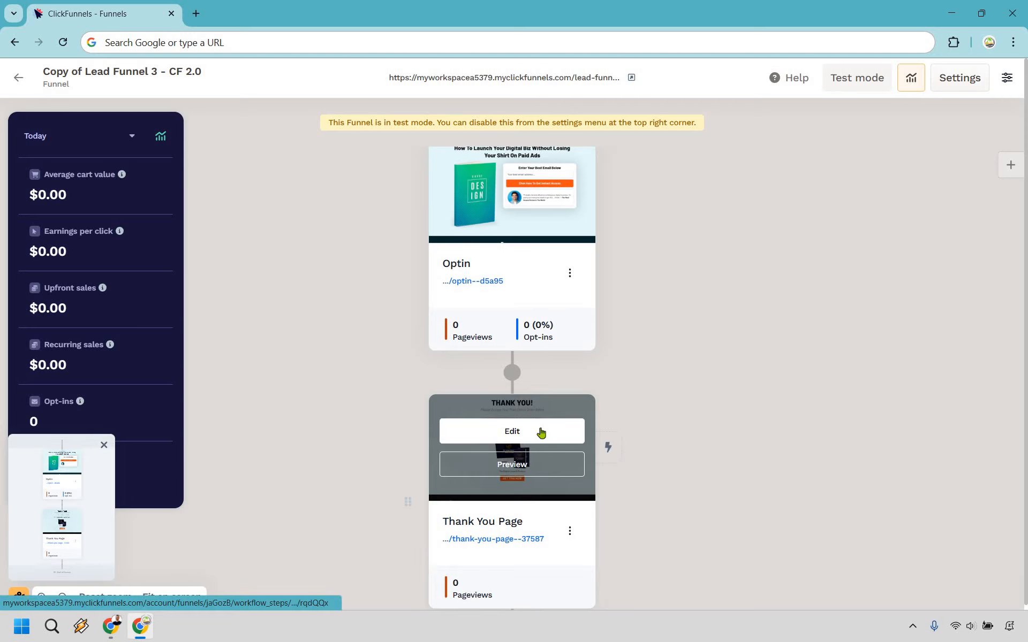
{"action": "left_click", "coordinate": [540, 431]}
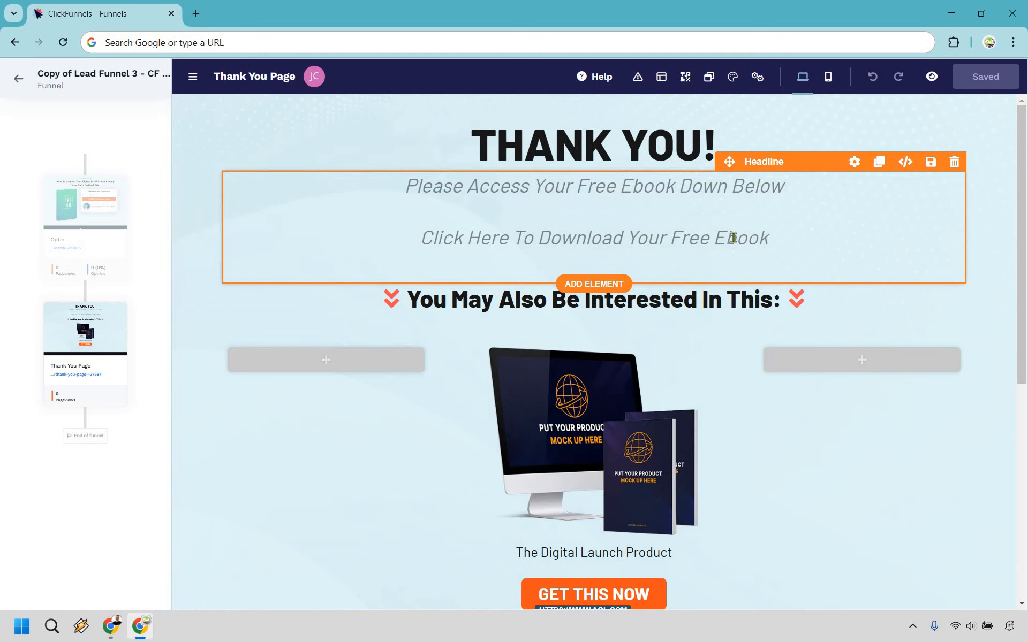
Step: Link the line "Click Here To Download Your Free Ebook" to the copied file address and set it to open in a new window
{"action": "left_click", "coordinate": [768, 238]}
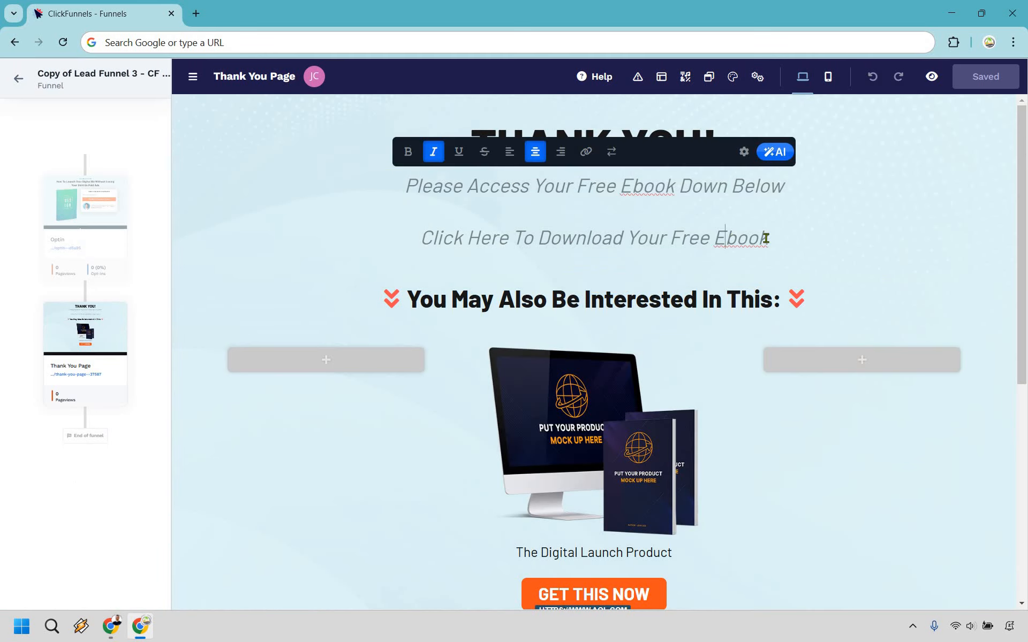
{"action": "left_click_drag", "start_coordinate": [768, 237], "coordinate": [420, 236]}
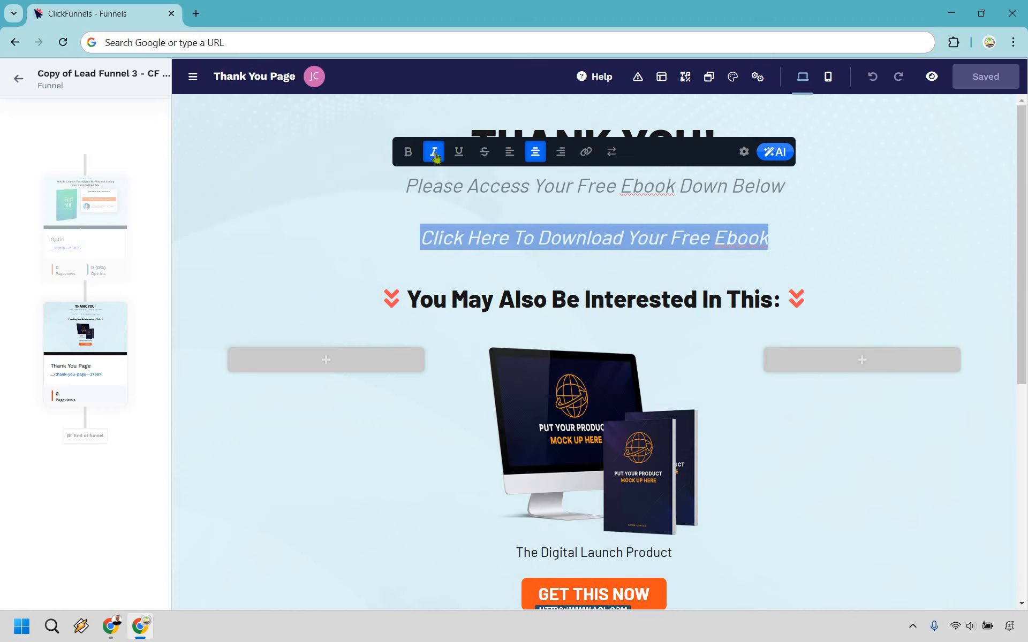
{"action": "left_click", "coordinate": [434, 154]}
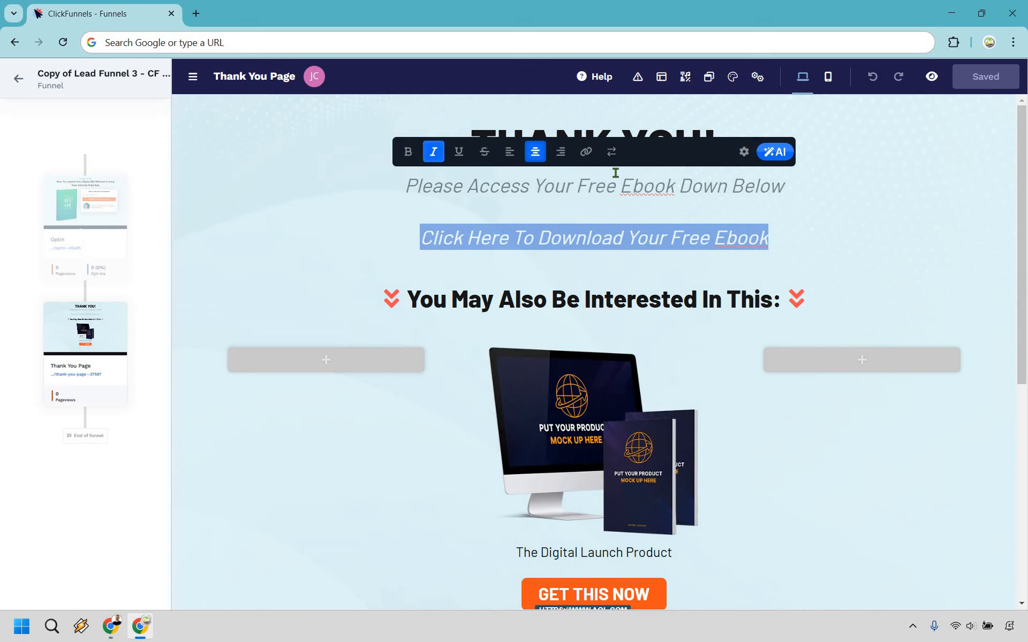
{"action": "left_click", "coordinate": [586, 153]}
{"action": "key", "text": "BackSpace"}
{"action": "key", "text": "ctrl+v"}
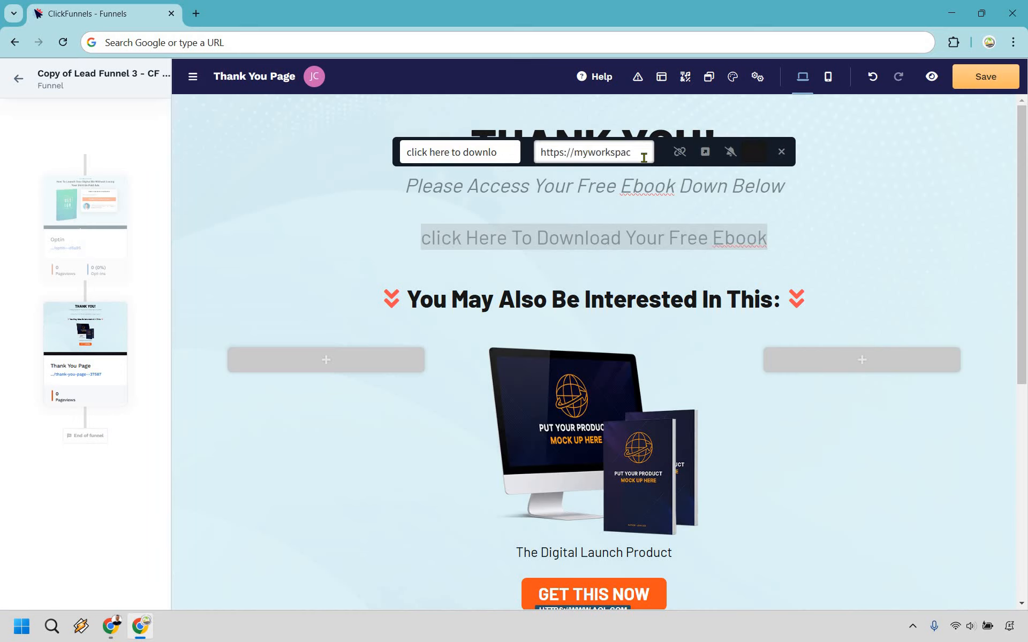
{"action": "left_click", "coordinate": [705, 152]}
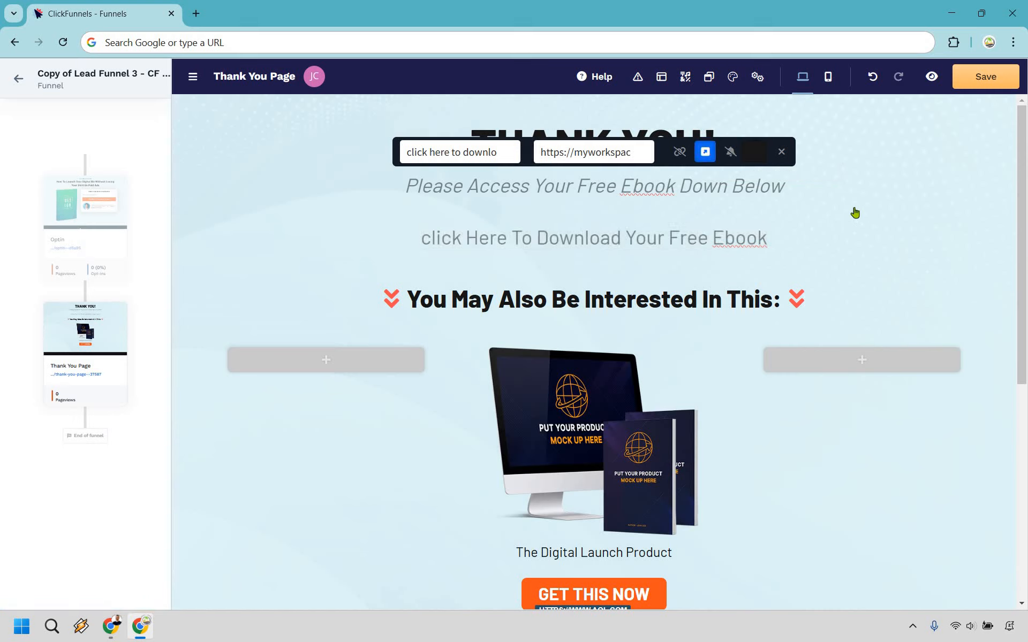
{"action": "left_click", "coordinate": [854, 213]}
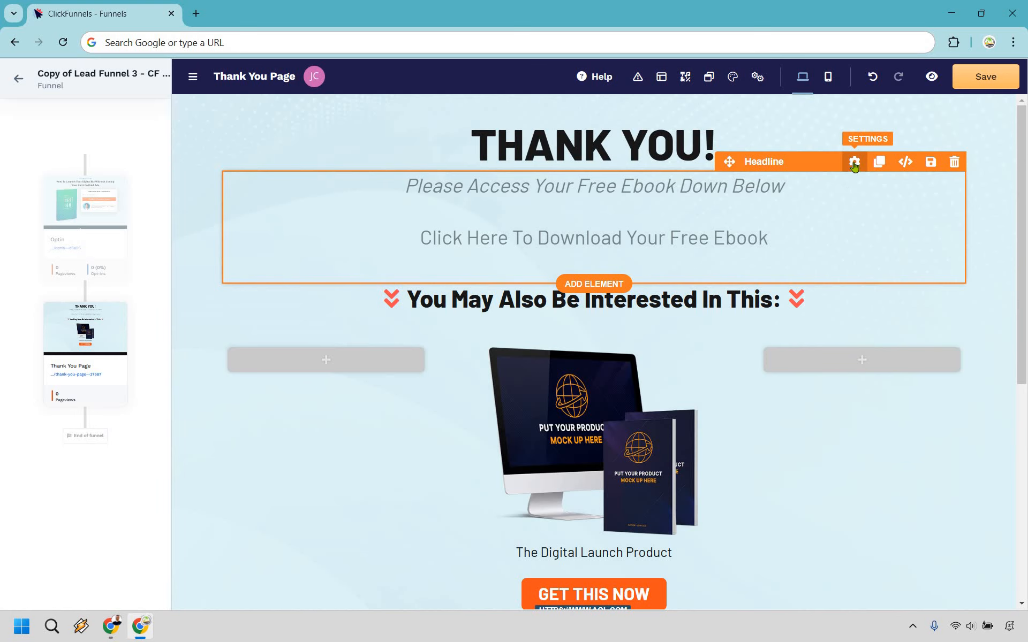
Step: Set the link color of the headline containing the download line to dark blue, hex 0d01ba
{"action": "left_click", "coordinate": [888, 245]}
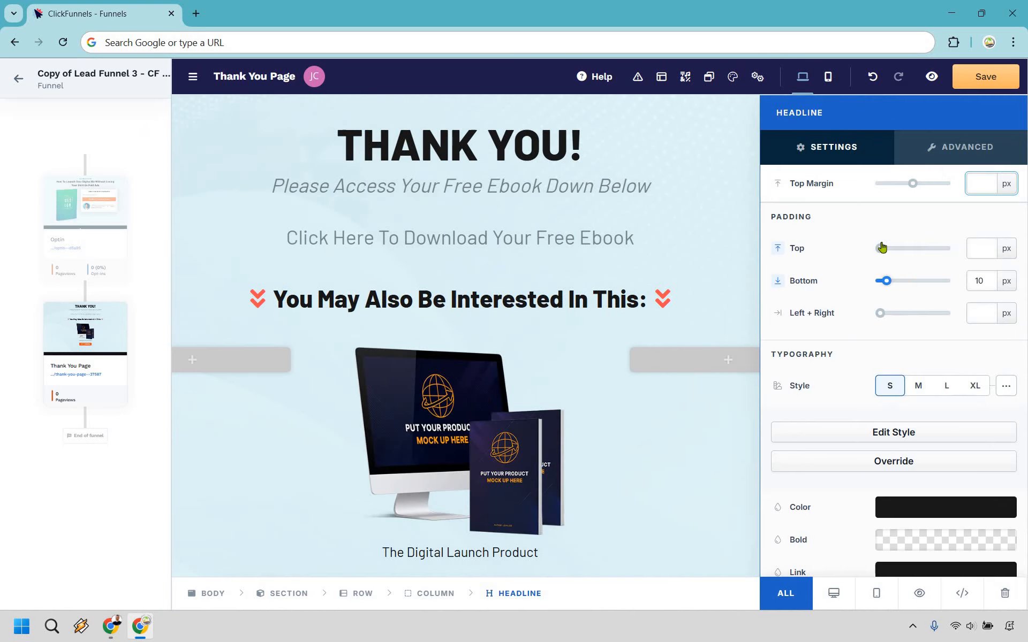
{"action": "scroll", "coordinate": [929, 411], "scroll_direction": "down", "scroll_amount": 3}
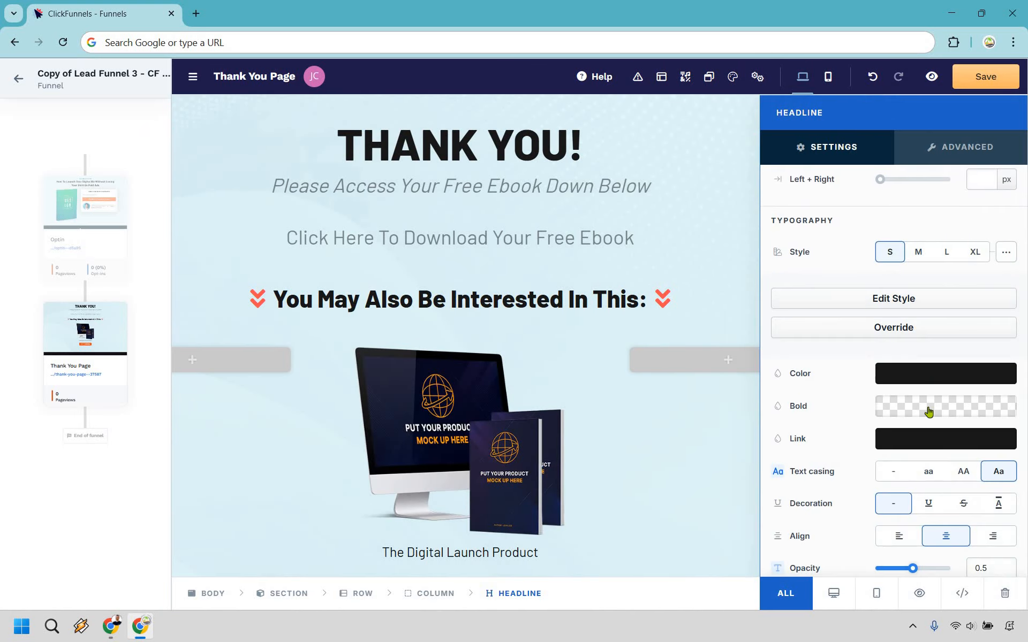
{"action": "left_click", "coordinate": [929, 446]}
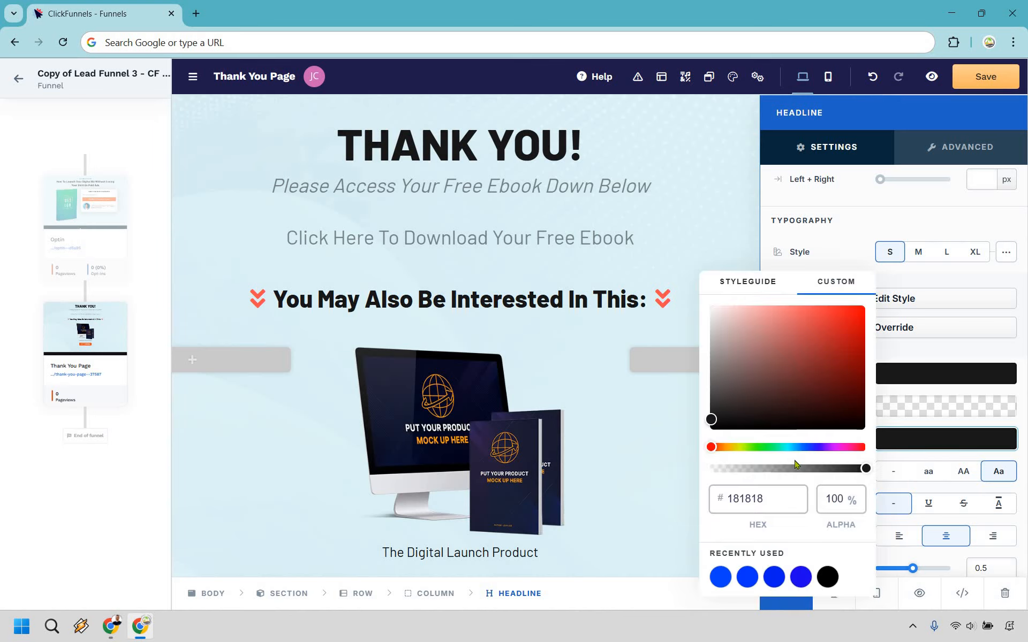
{"action": "left_click", "coordinate": [743, 447]}
{"action": "left_click", "coordinate": [858, 316]}
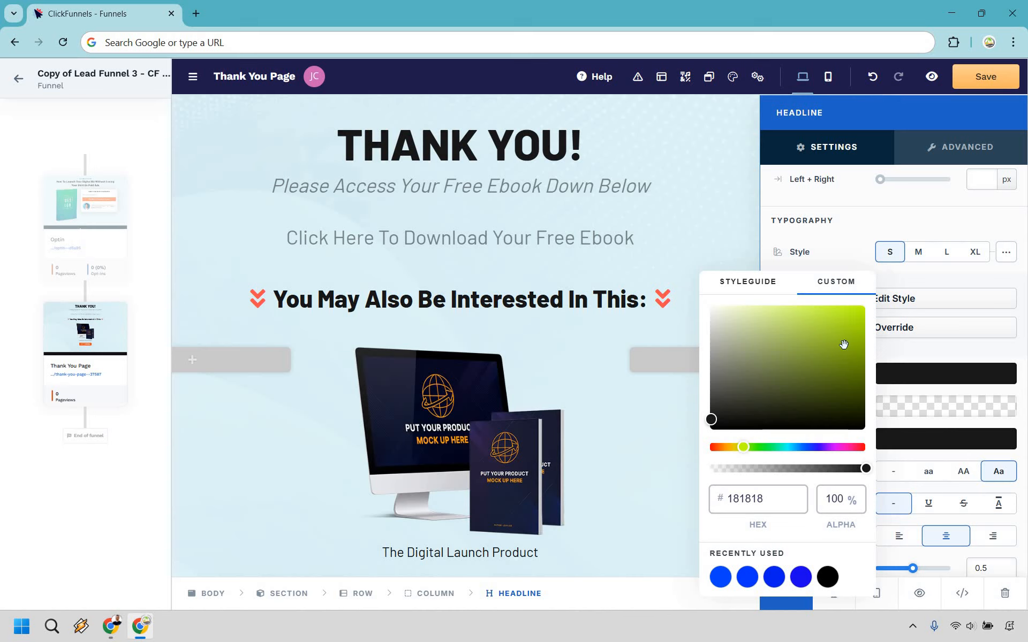
{"action": "left_click", "coordinate": [814, 447]}
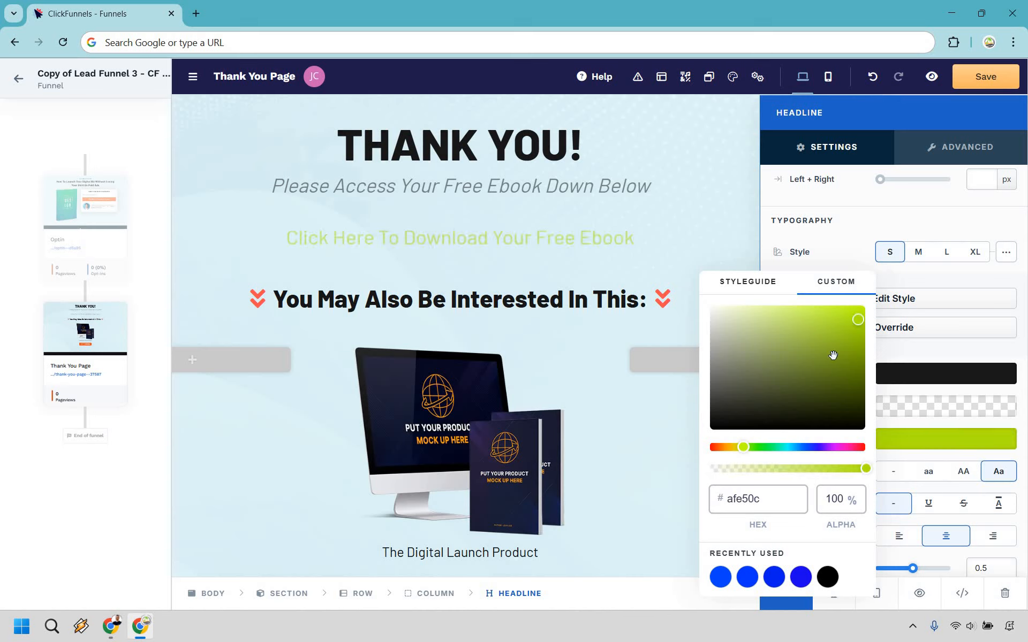
{"action": "left_click", "coordinate": [862, 313]}
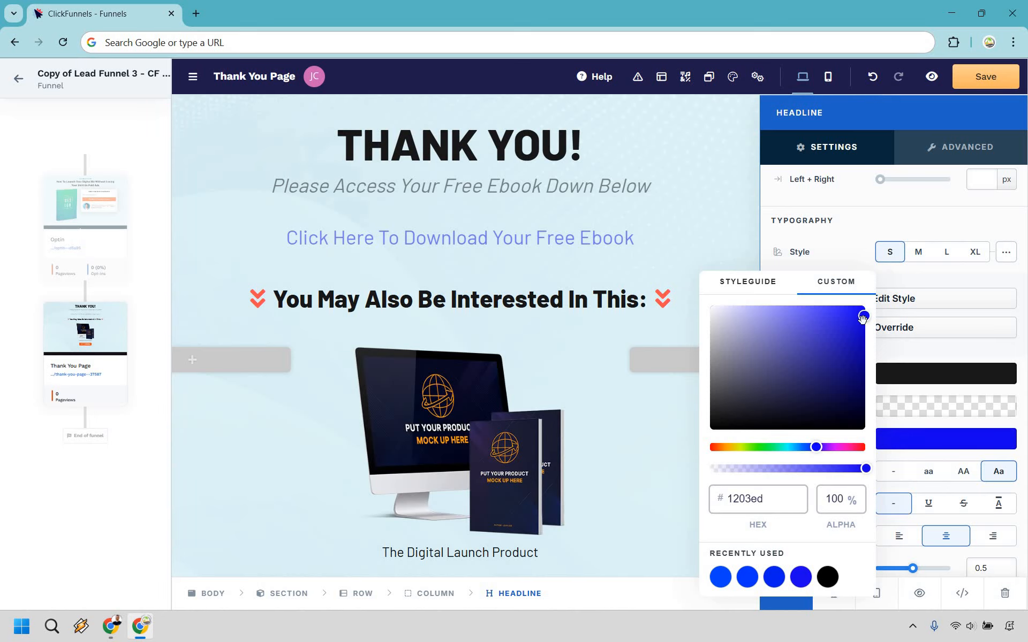
{"action": "left_click", "coordinate": [864, 337]}
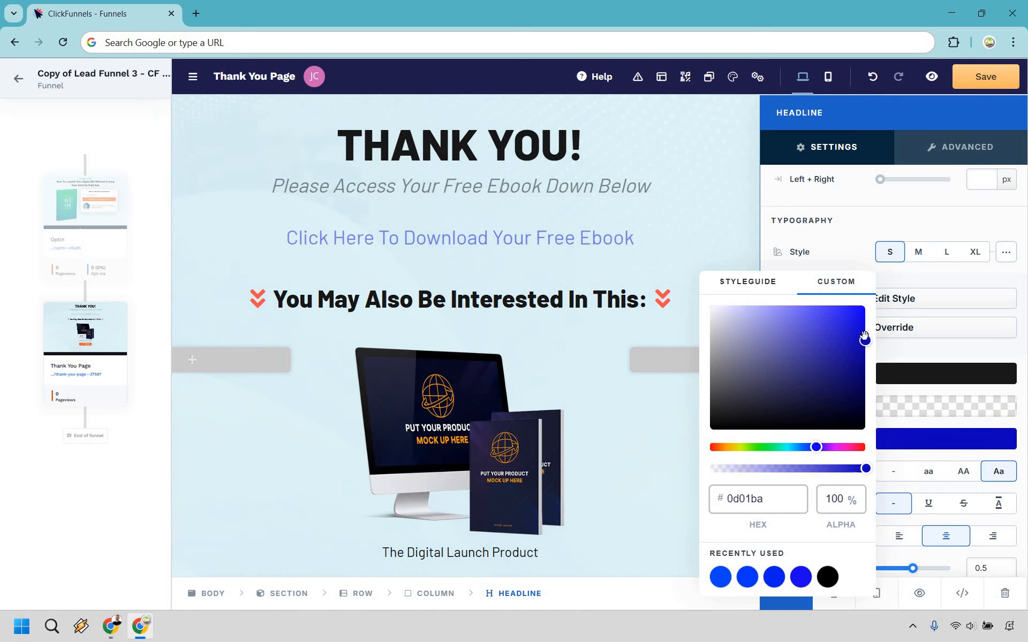
Step: Make the linked line "Click Here To Download Your Free Ebook" bold and save the page
{"action": "left_click", "coordinate": [754, 242]}
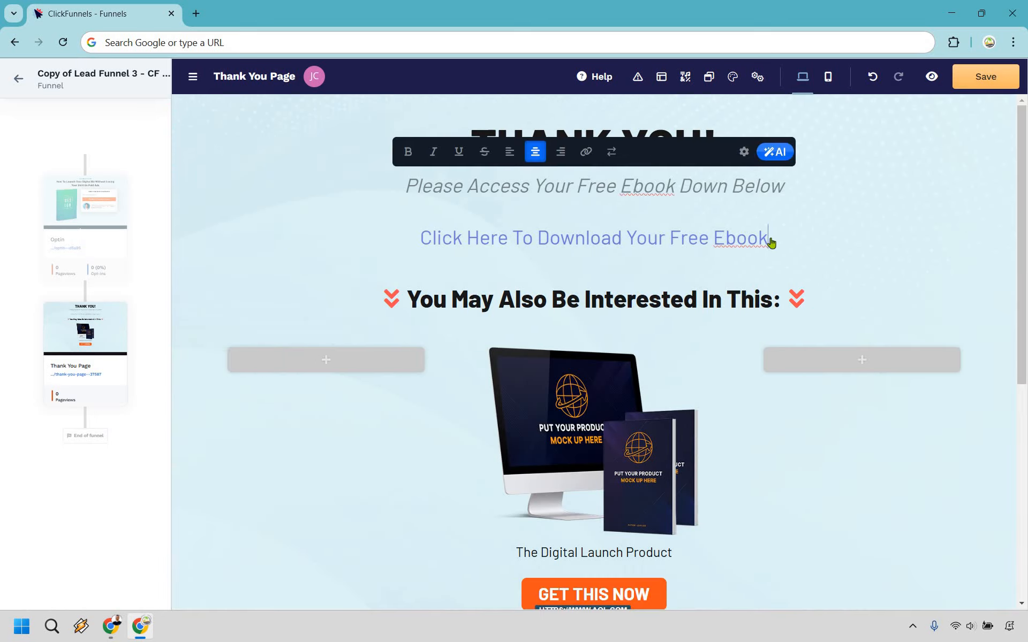
{"action": "left_click_drag", "start_coordinate": [769, 243], "coordinate": [420, 247]}
{"action": "left_click", "coordinate": [409, 153]}
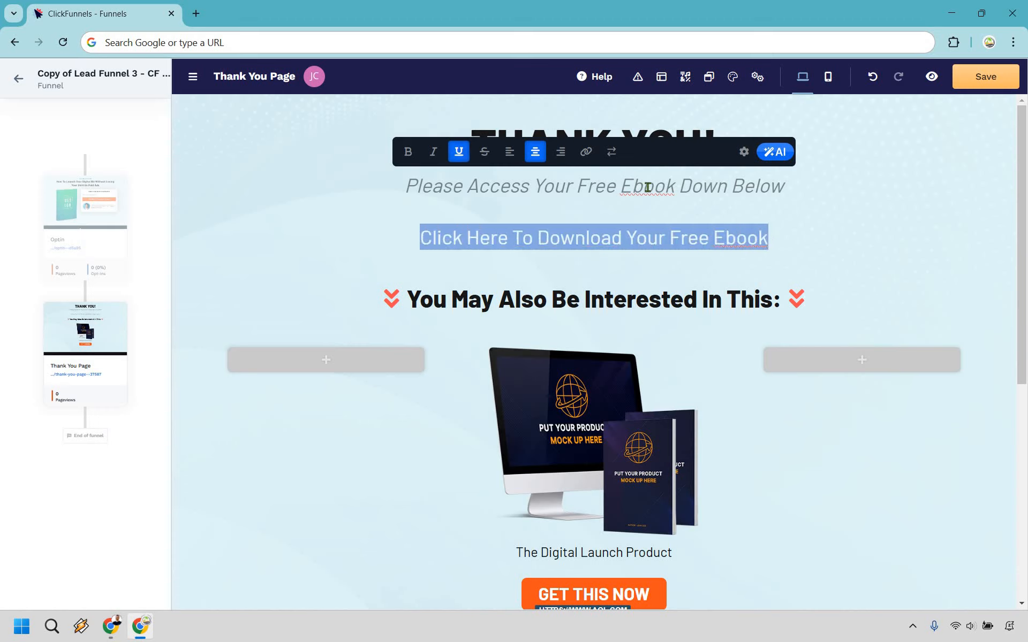
{"action": "left_click", "coordinate": [816, 231]}
{"action": "left_click", "coordinate": [987, 83]}
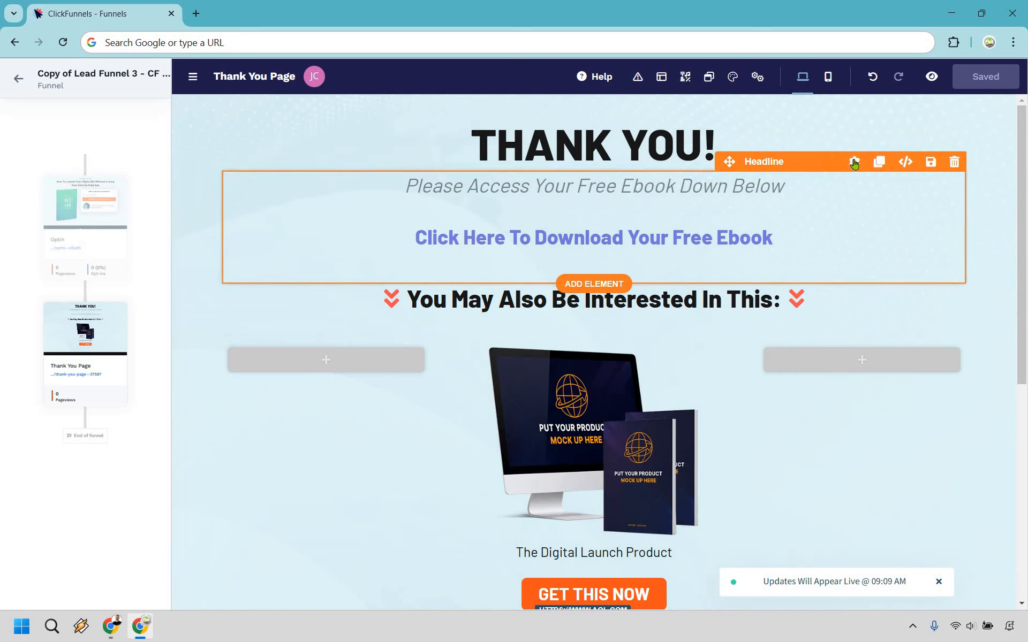
Step: Leave the page editor and, in the funnel's settings, name it ClickFunnels 2.0 Tutorial and set its path URL to free-ebook
{"action": "left_click", "coordinate": [18, 78]}
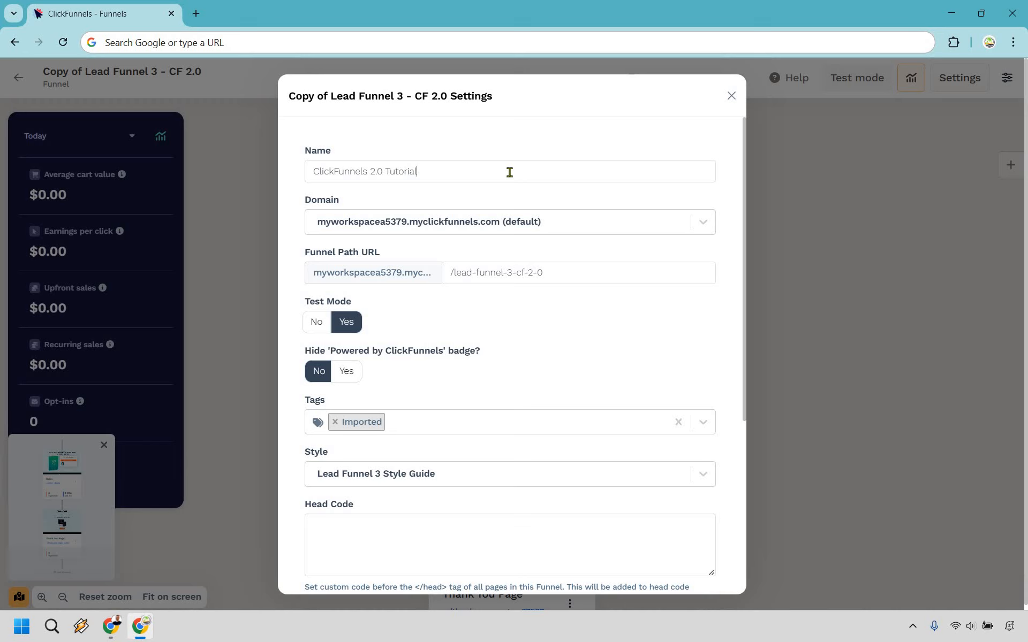
{"action": "triple_click", "coordinate": [579, 270]}
{"action": "type", "text": "free"}
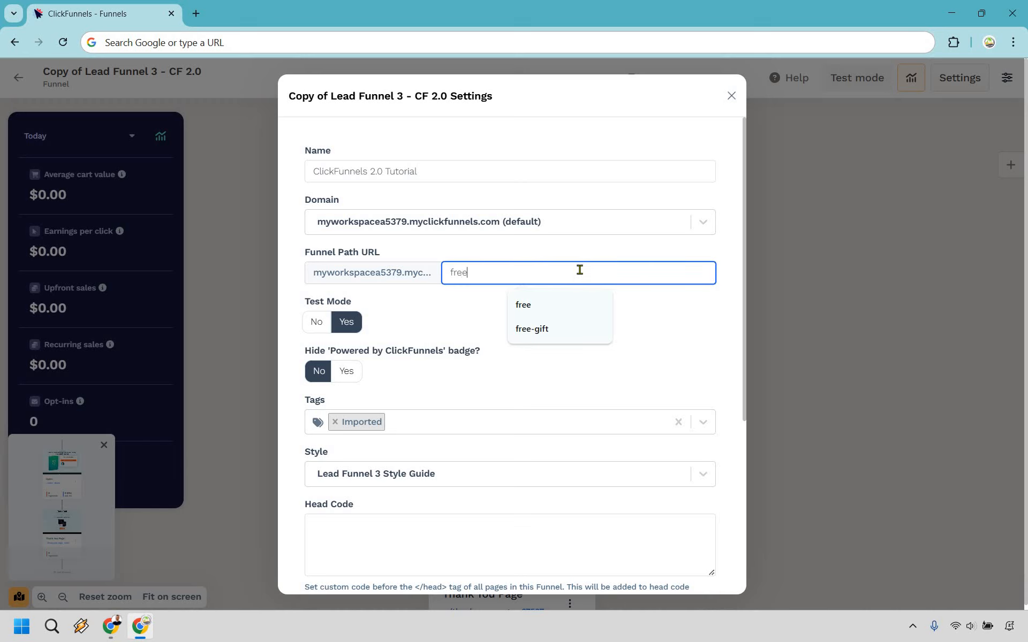
{"action": "type", "text": "-ebook"}
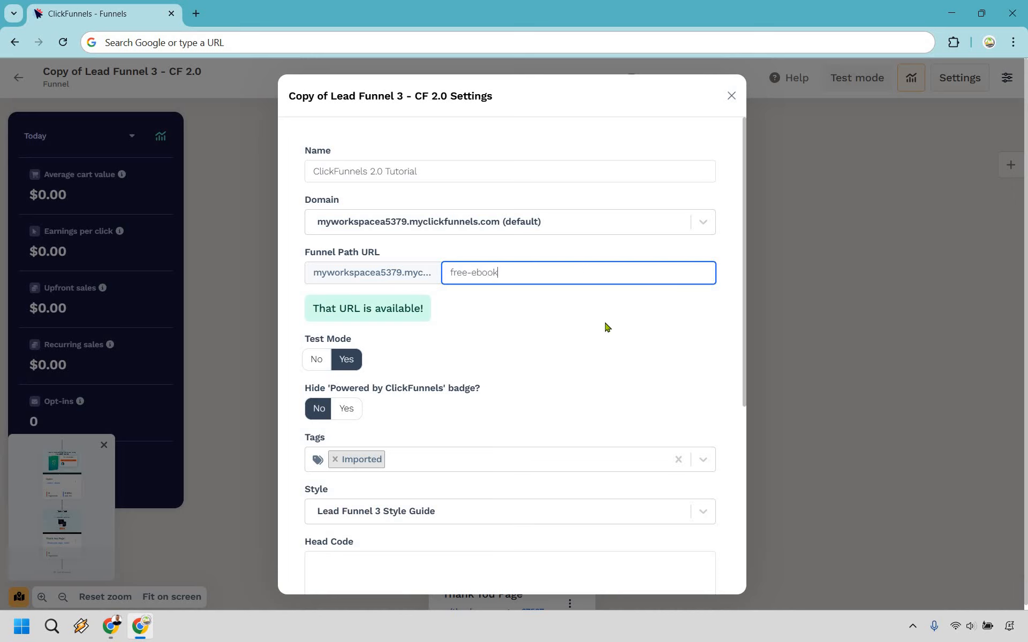
{"action": "left_click", "coordinate": [607, 326]}
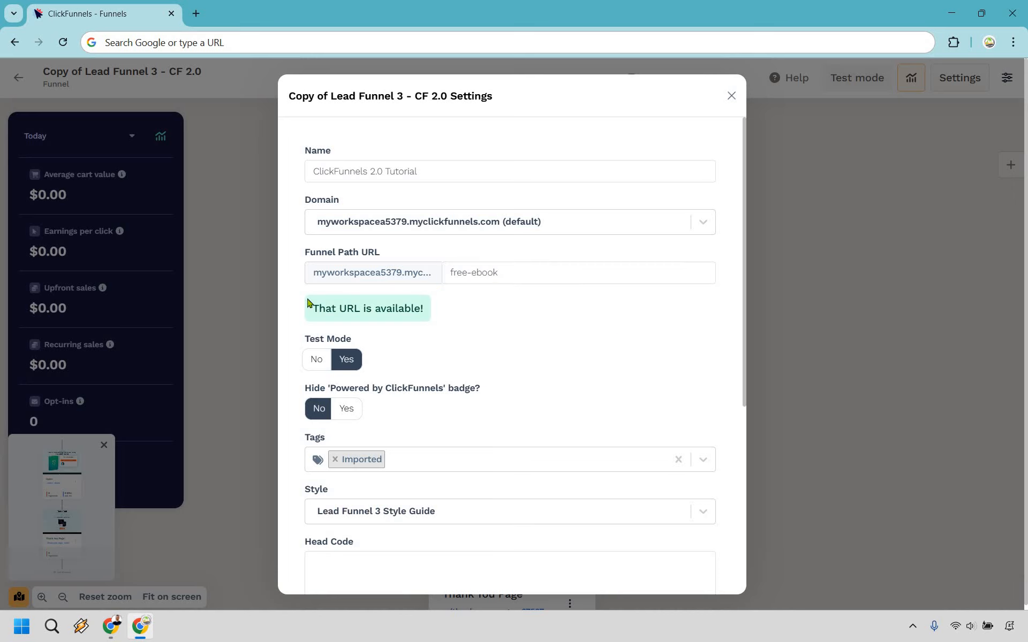
Step: Turn off the funnel's test mode, hide the 'Powered by ClickFunnels' badge, and update the funnel
{"action": "left_click", "coordinate": [317, 360]}
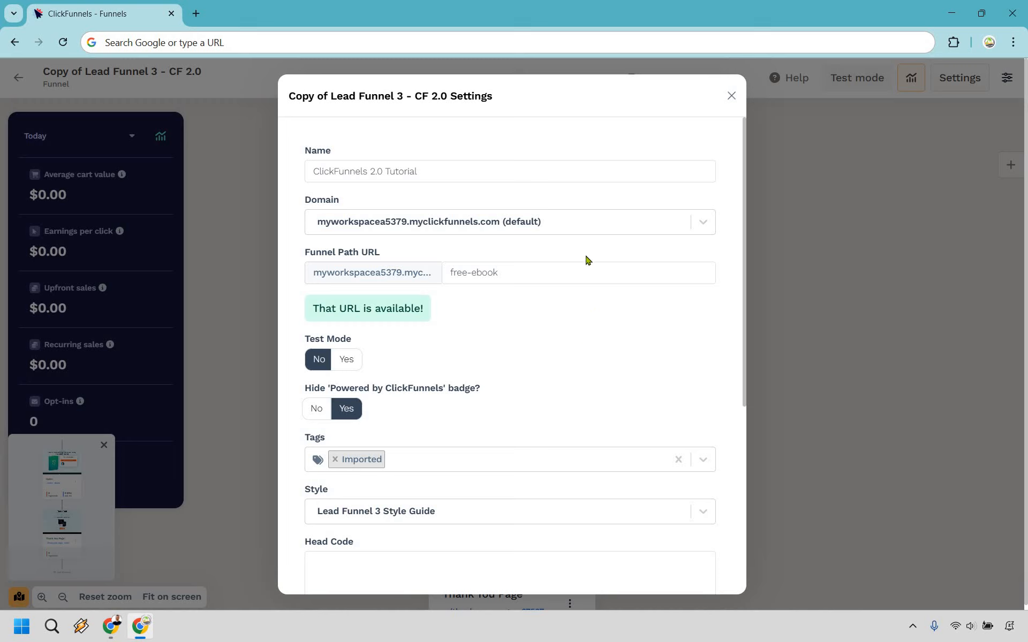
{"action": "scroll", "coordinate": [588, 216], "scroll_direction": "down", "scroll_amount": 1}
{"action": "scroll", "coordinate": [588, 216], "scroll_direction": "down", "scroll_amount": 3}
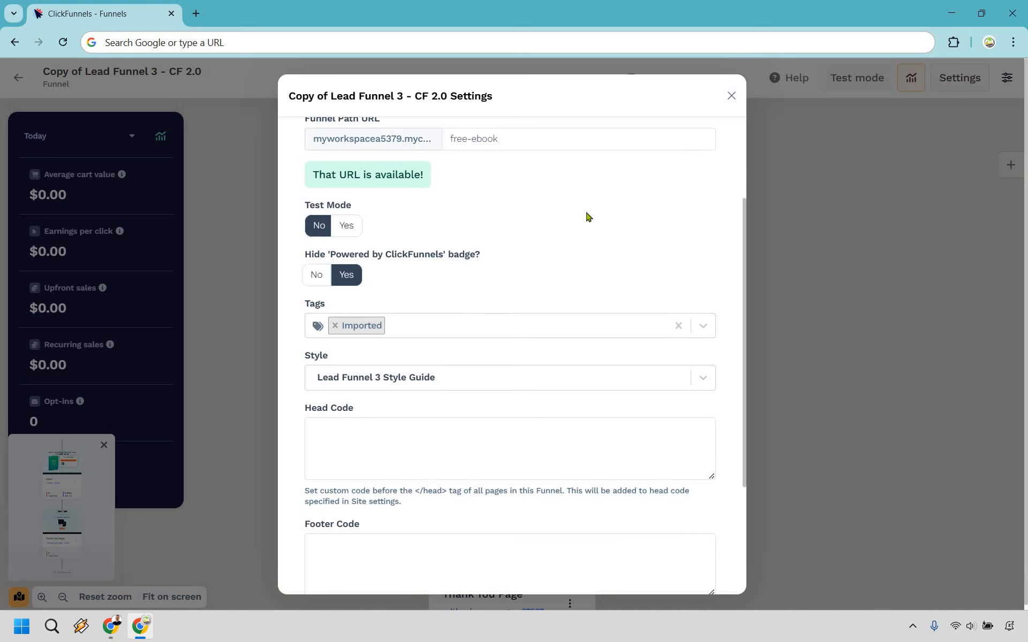
{"action": "scroll", "coordinate": [588, 216], "scroll_direction": "down", "scroll_amount": 3}
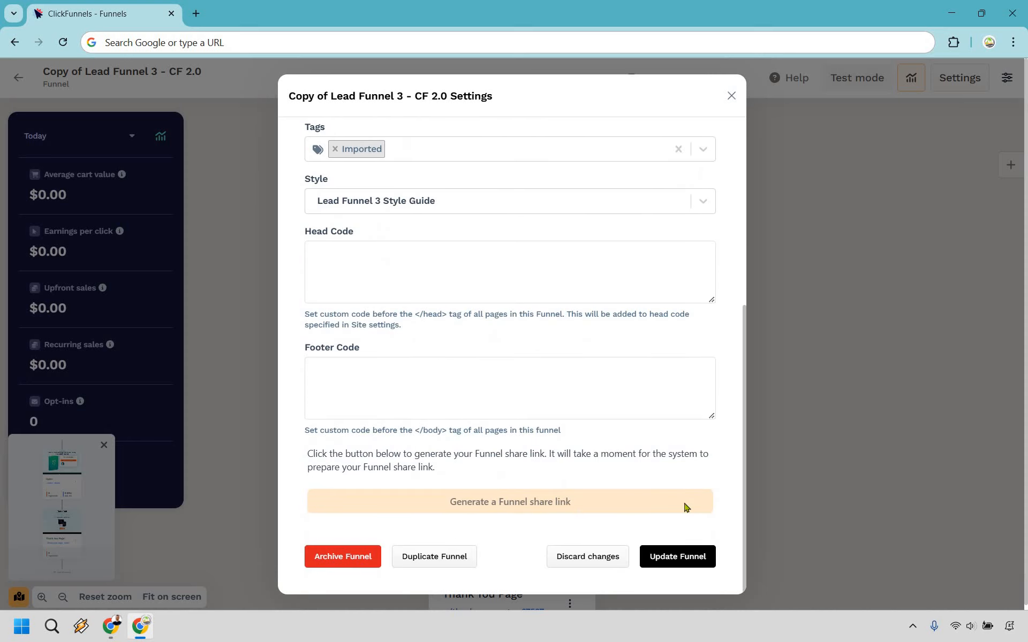
{"action": "scroll", "coordinate": [339, 319], "scroll_direction": "up", "scroll_amount": 5}
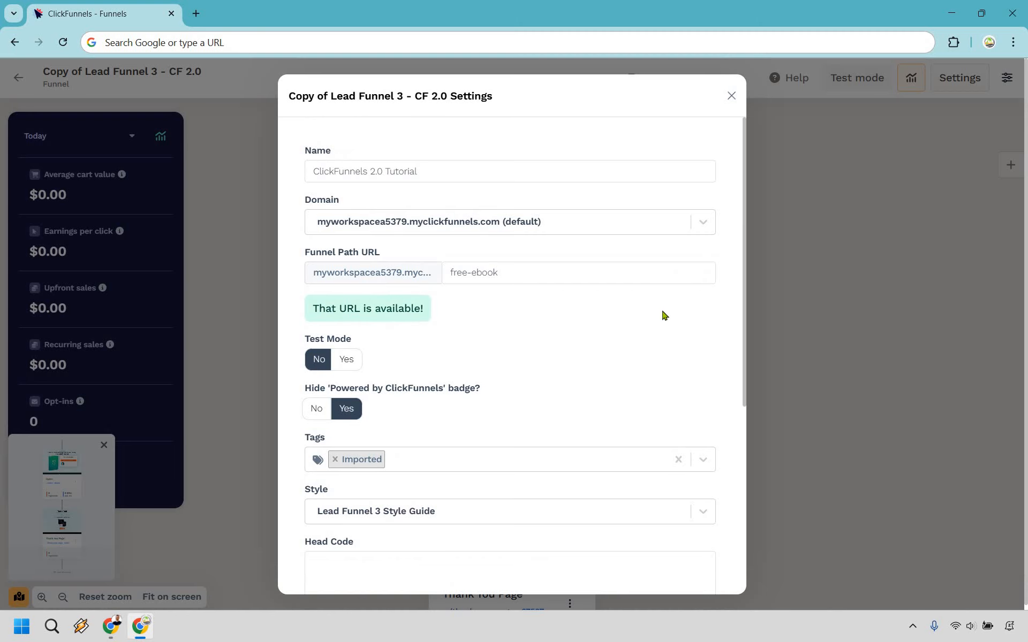
{"action": "scroll", "coordinate": [676, 371], "scroll_direction": "down", "scroll_amount": 5}
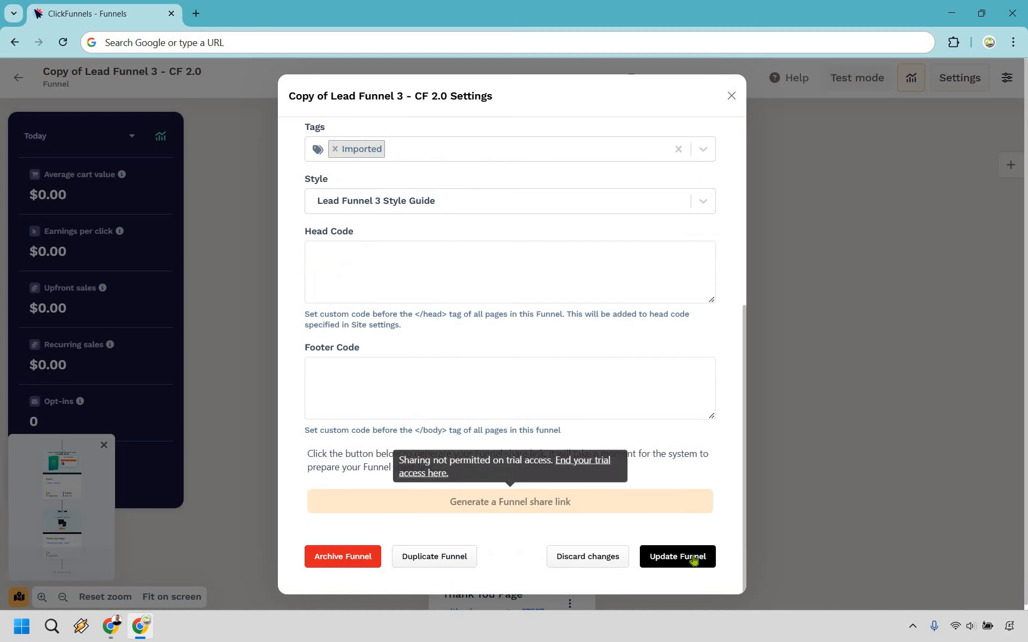
{"action": "left_click", "coordinate": [903, 414]}
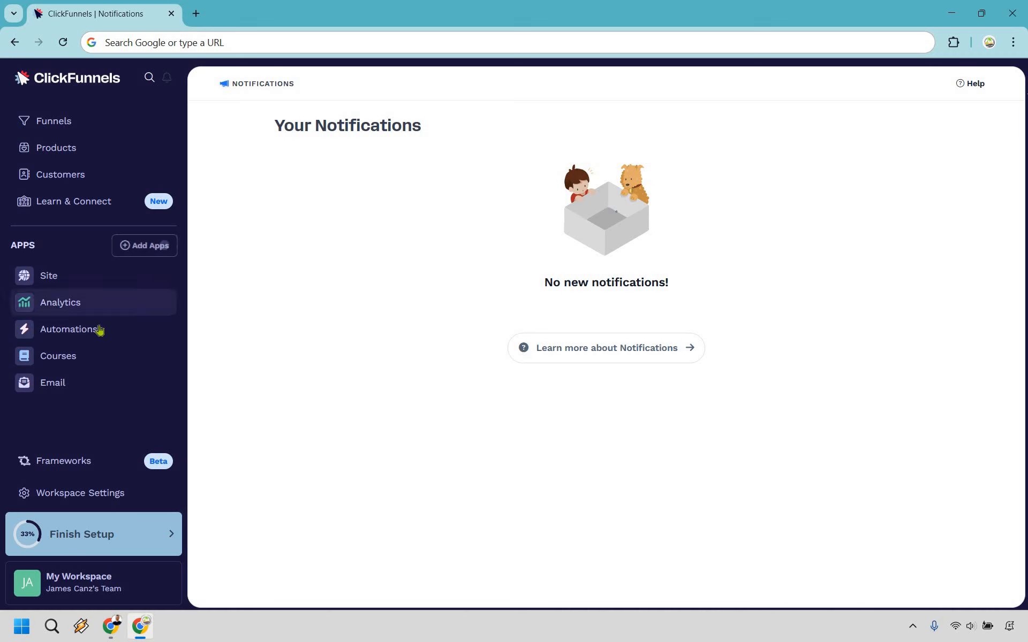
Step: Create a new automation workflow named Follow Up with the run type left at multiple runs per contact (back to back)
{"action": "left_click", "coordinate": [151, 323]}
{"action": "left_click", "coordinate": [103, 356]}
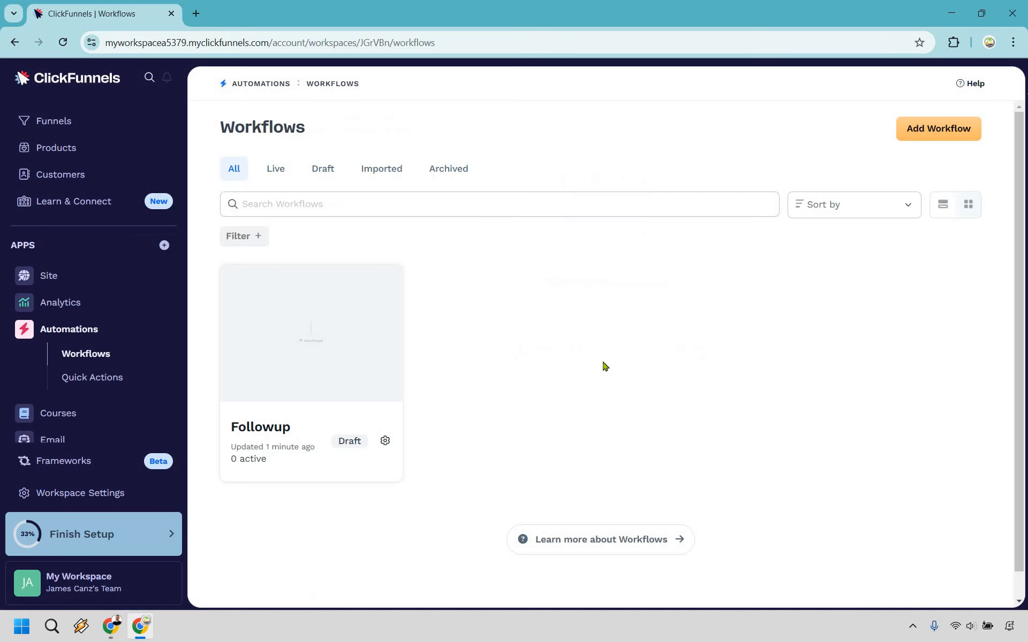
{"action": "left_click", "coordinate": [926, 136]}
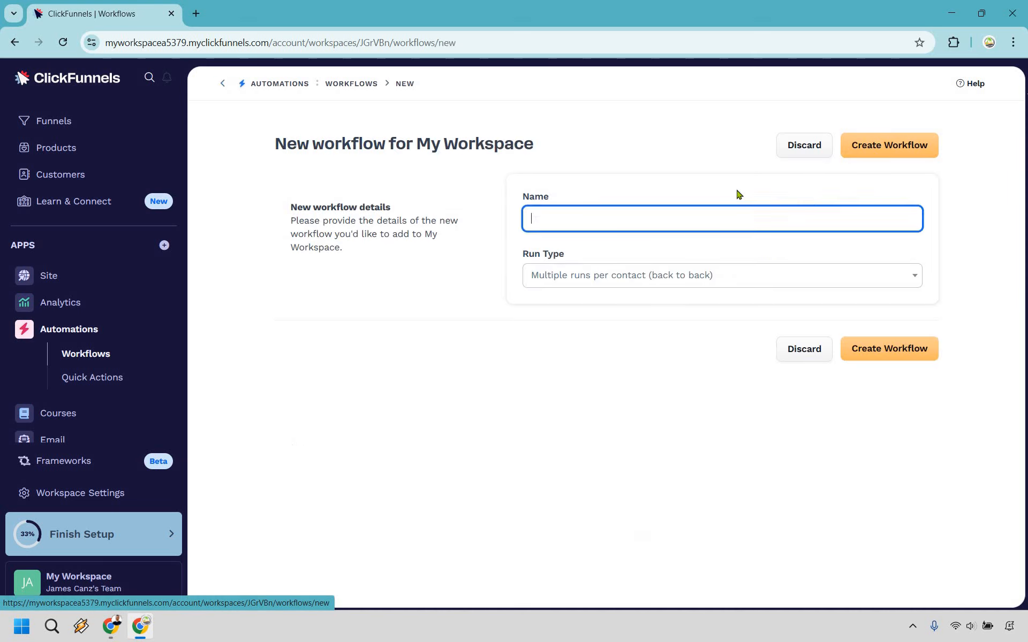
{"action": "type", "text": "Follow Up"}
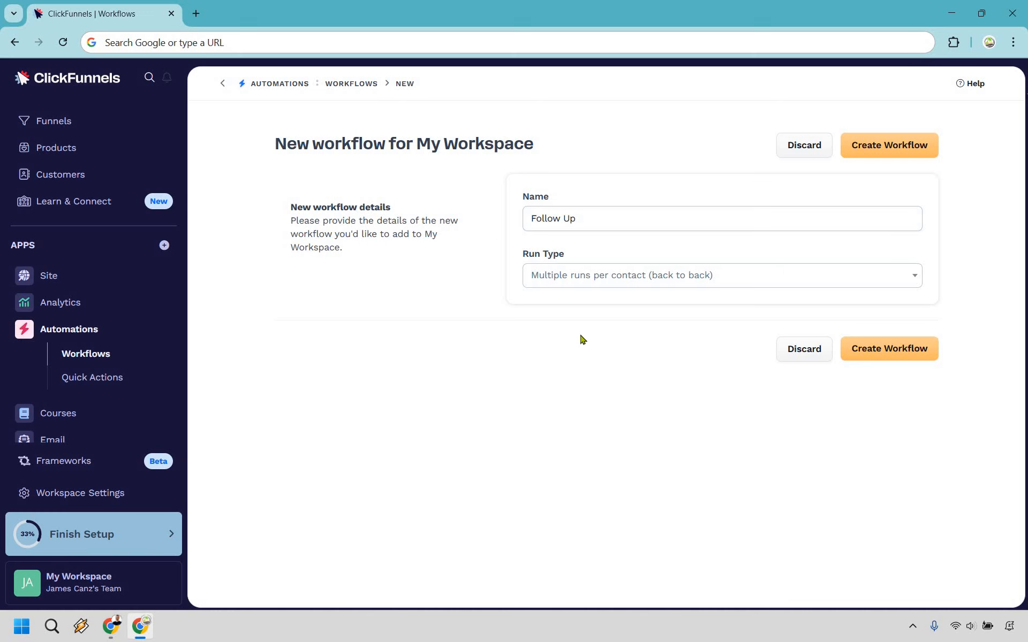
{"action": "left_click", "coordinate": [910, 350]}
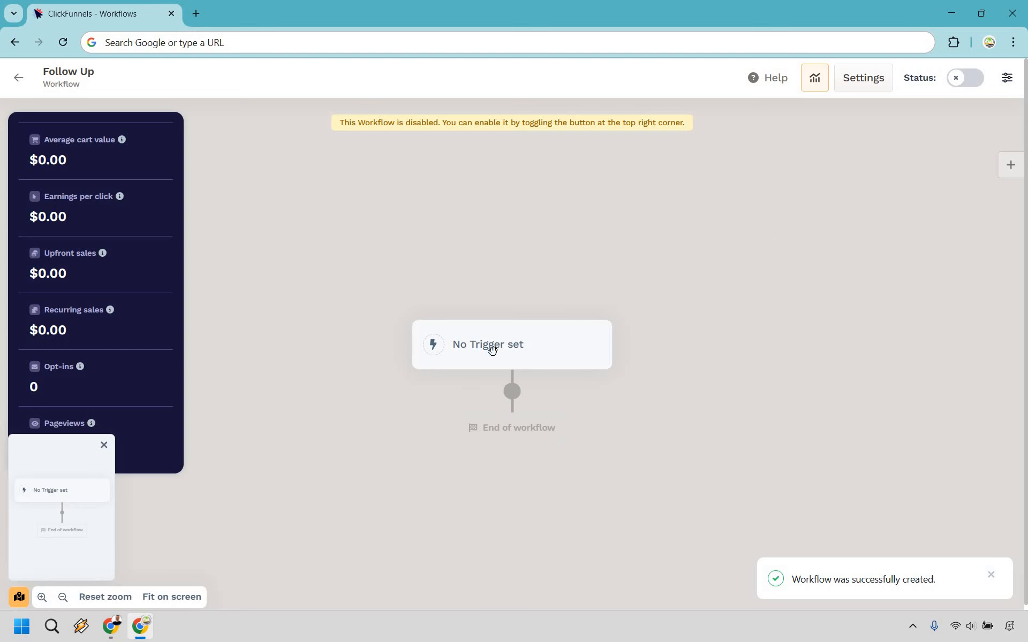
Step: Start a trigger for the Follow Up workflow with the event type Opt-In
{"action": "left_click", "coordinate": [562, 325]}
{"action": "left_click", "coordinate": [523, 355]}
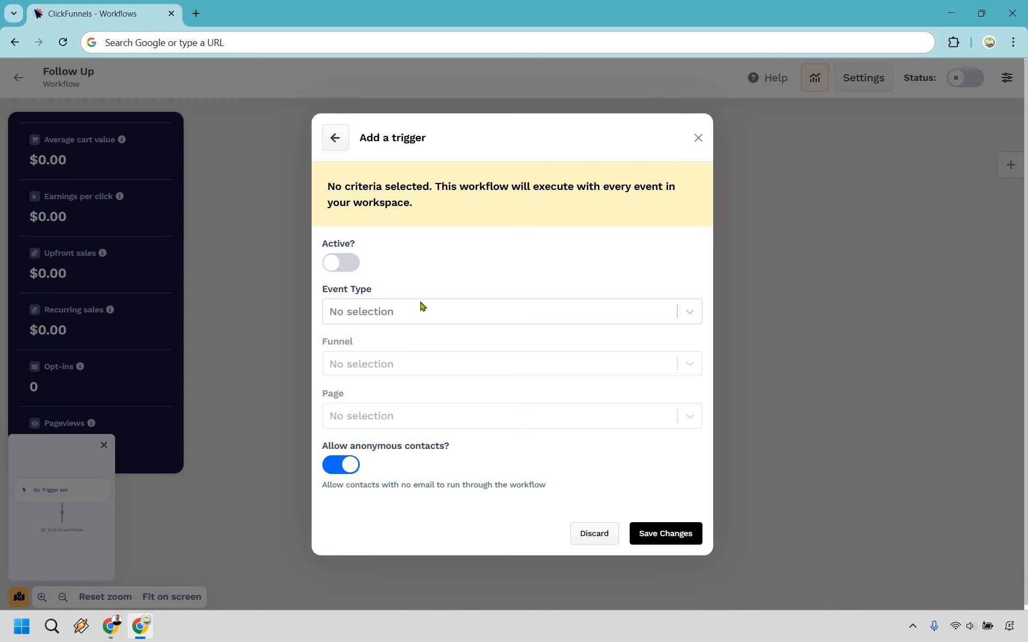
{"action": "left_click", "coordinate": [437, 311]}
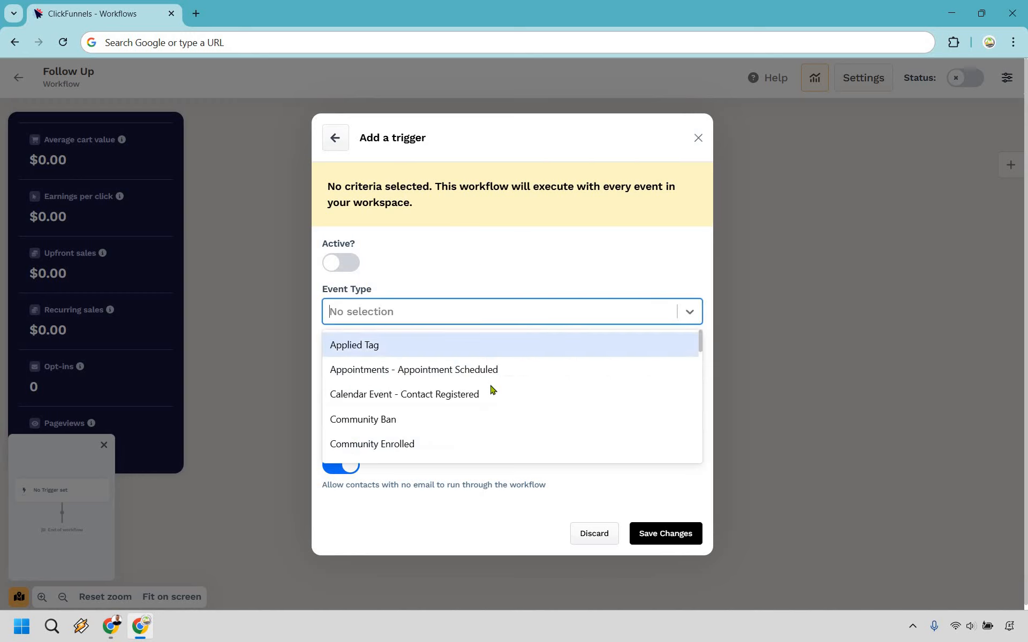
{"action": "scroll", "coordinate": [493, 381], "scroll_direction": "down", "scroll_amount": 1}
{"action": "scroll", "coordinate": [490, 381], "scroll_direction": "down", "scroll_amount": 5}
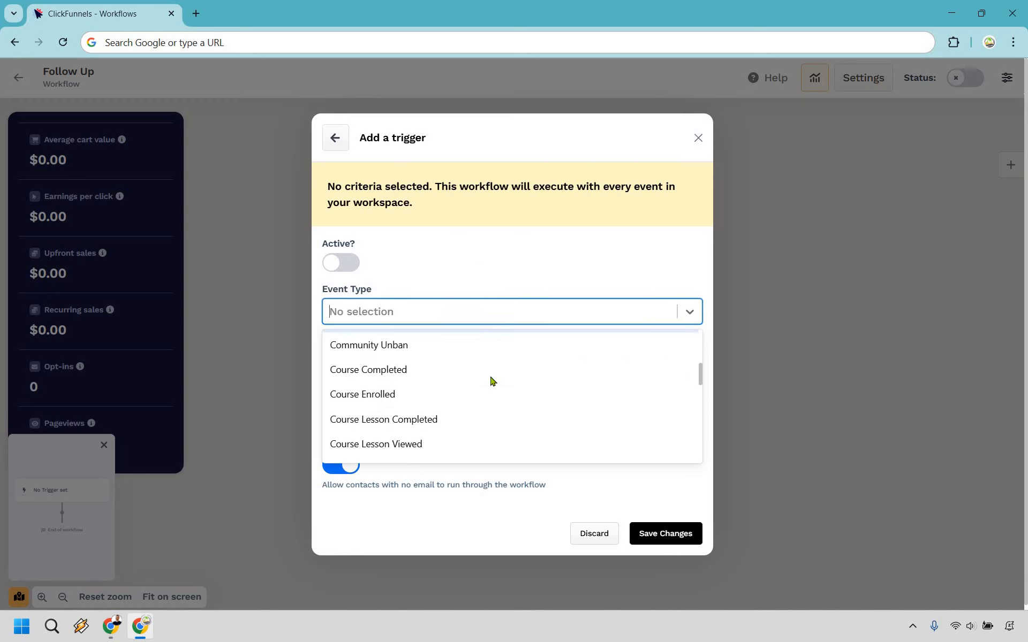
{"action": "scroll", "coordinate": [435, 369], "scroll_direction": "down", "scroll_amount": 2}
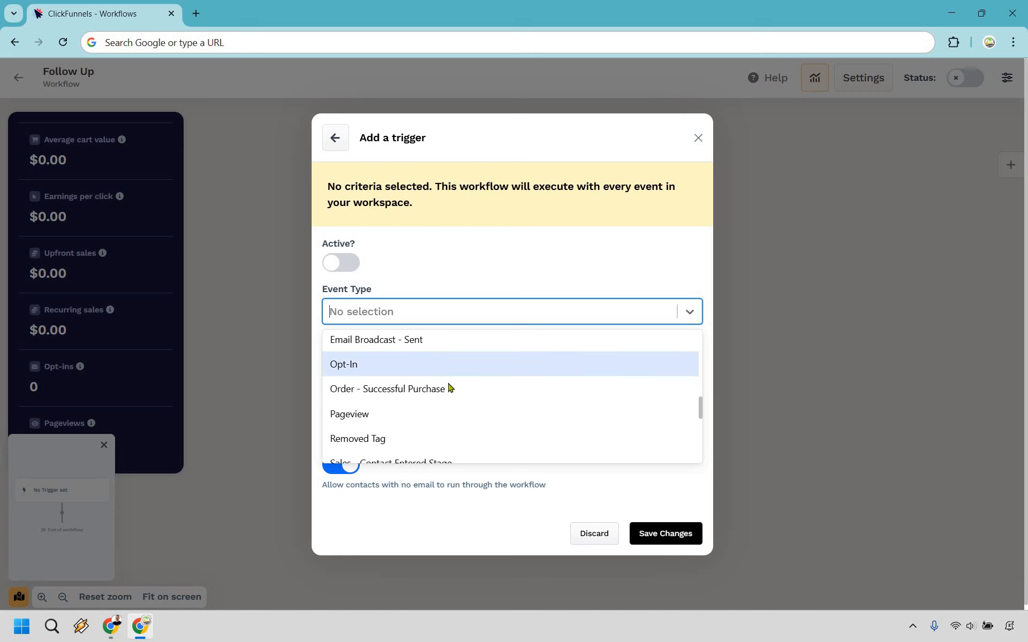
{"action": "left_click", "coordinate": [455, 369]}
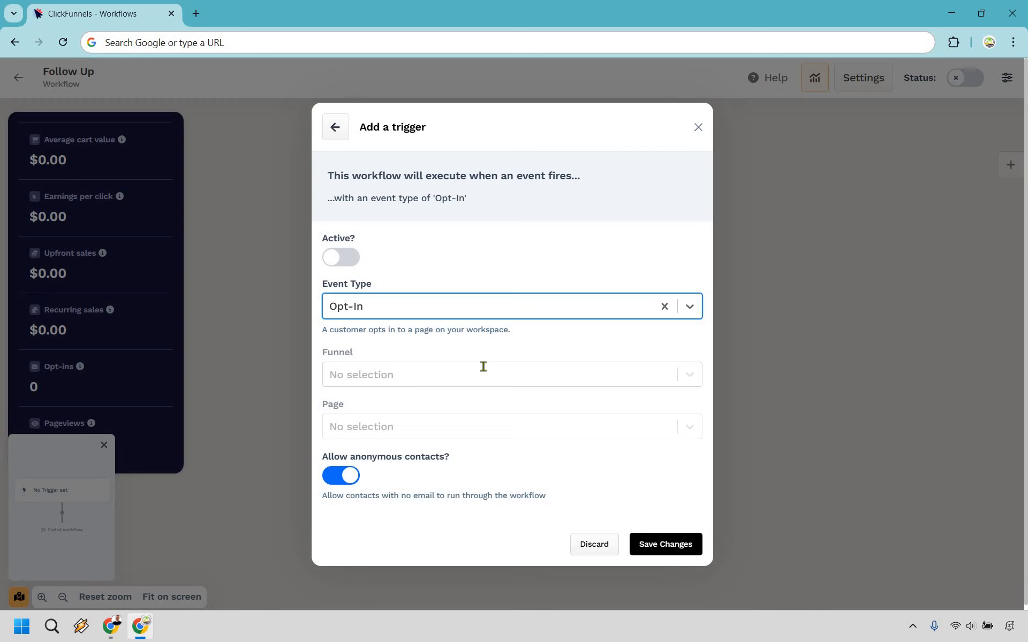
Step: Limit the trigger to the ClickFunnels 2.0 Tutorial funnel and its Optin page
{"action": "left_click", "coordinate": [480, 378]}
{"action": "scroll", "coordinate": [428, 481], "scroll_direction": "down", "scroll_amount": 1}
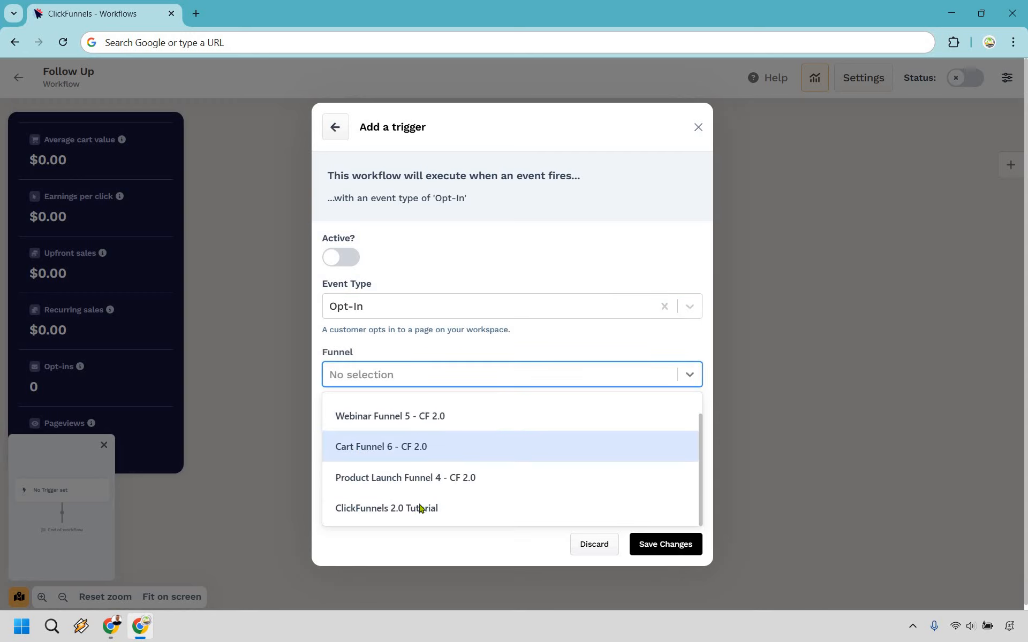
{"action": "left_click", "coordinate": [418, 508]}
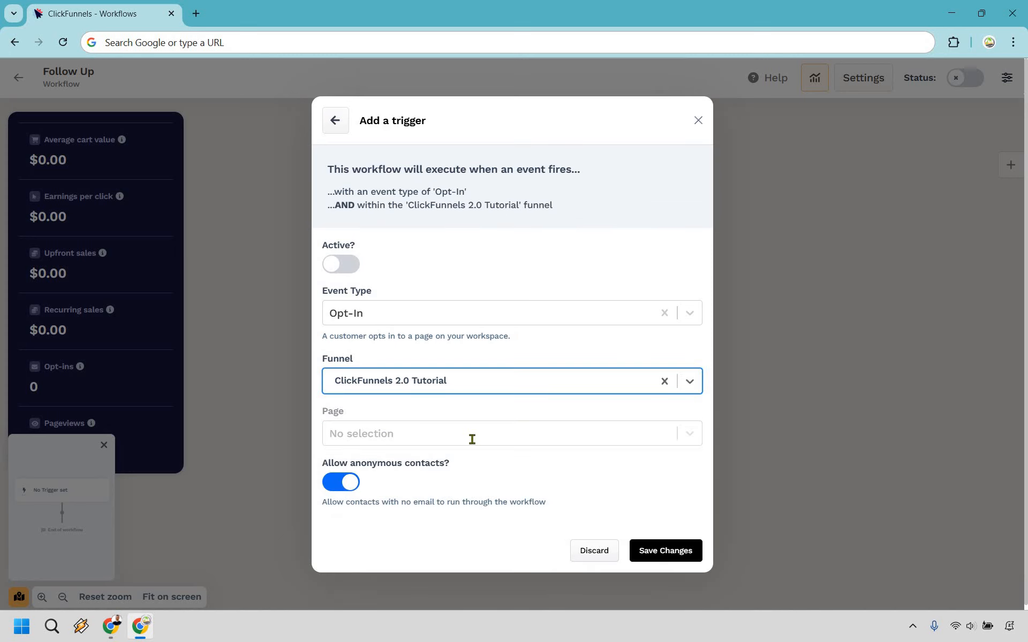
{"action": "left_click", "coordinate": [471, 439]}
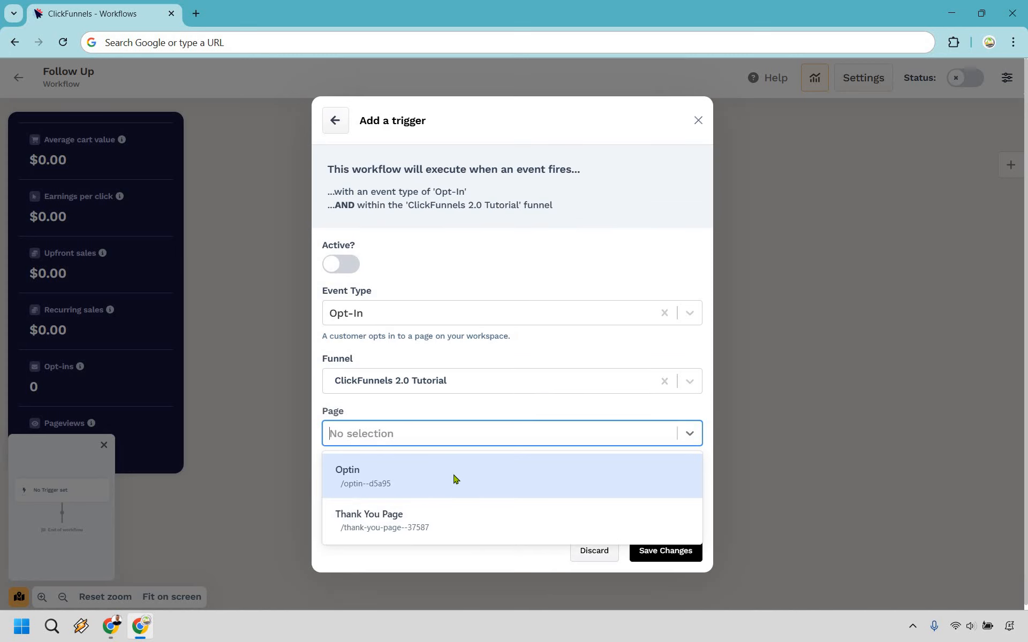
{"action": "left_click", "coordinate": [535, 477]}
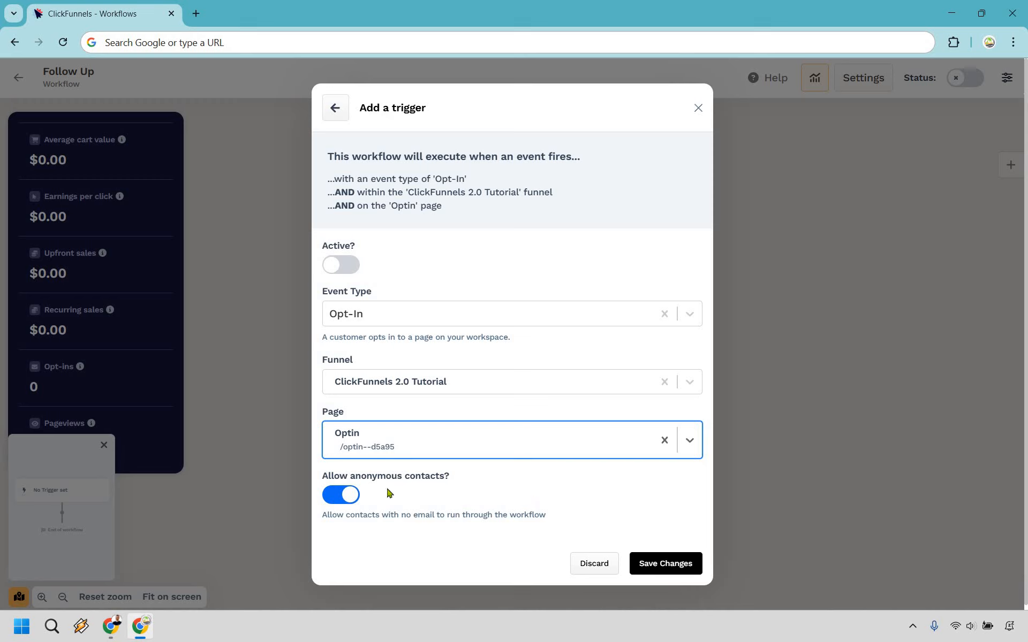
Step: Disallow anonymous contacts, make the trigger active, and save it to the workflow
{"action": "left_click", "coordinate": [407, 494]}
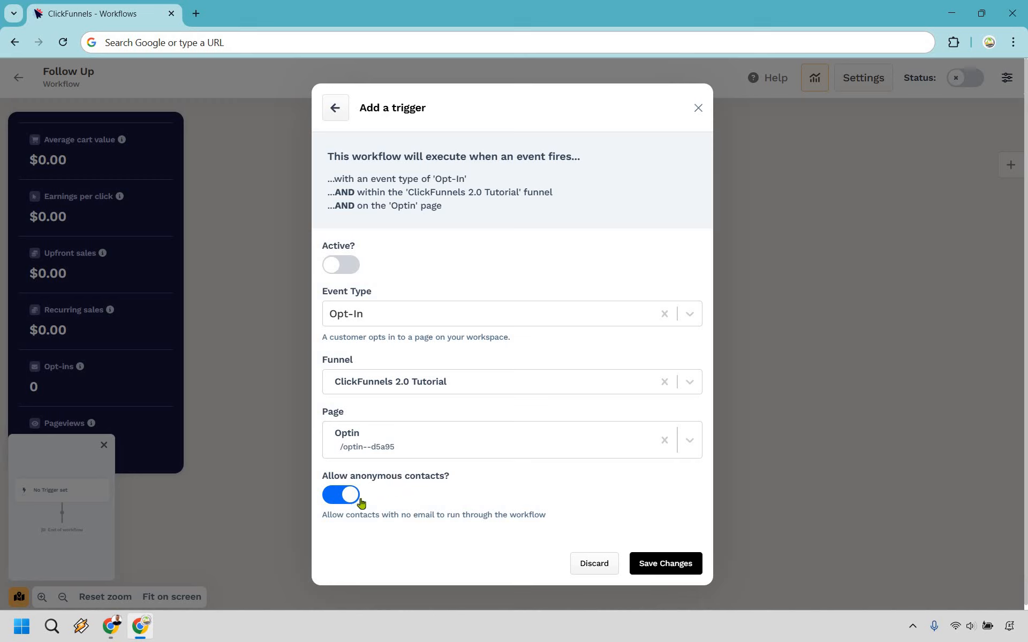
{"action": "left_click", "coordinate": [460, 494]}
{"action": "left_click", "coordinate": [403, 246]}
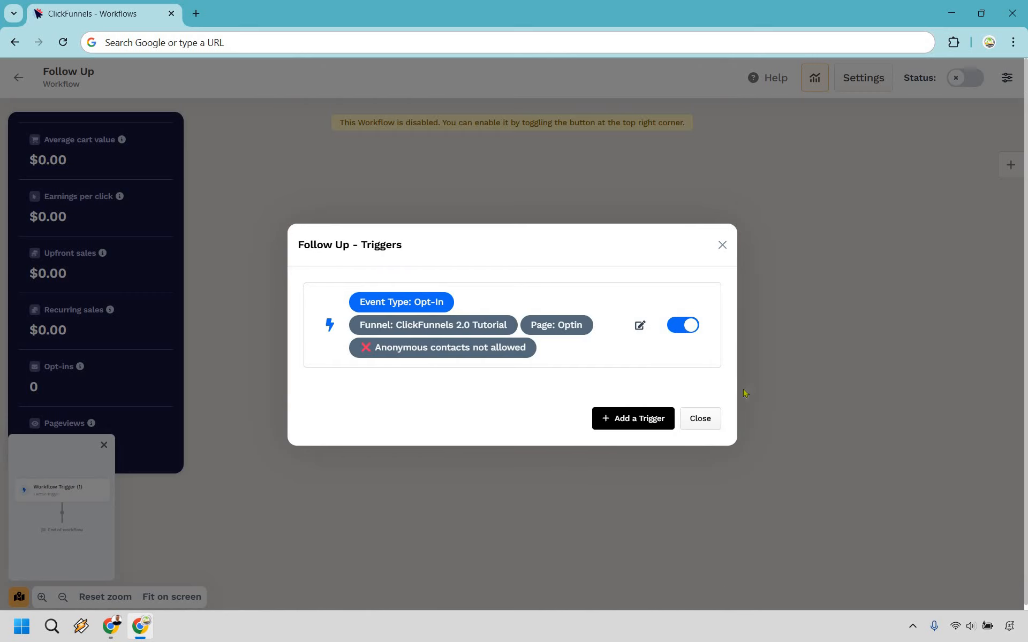
{"action": "left_click", "coordinate": [800, 287]}
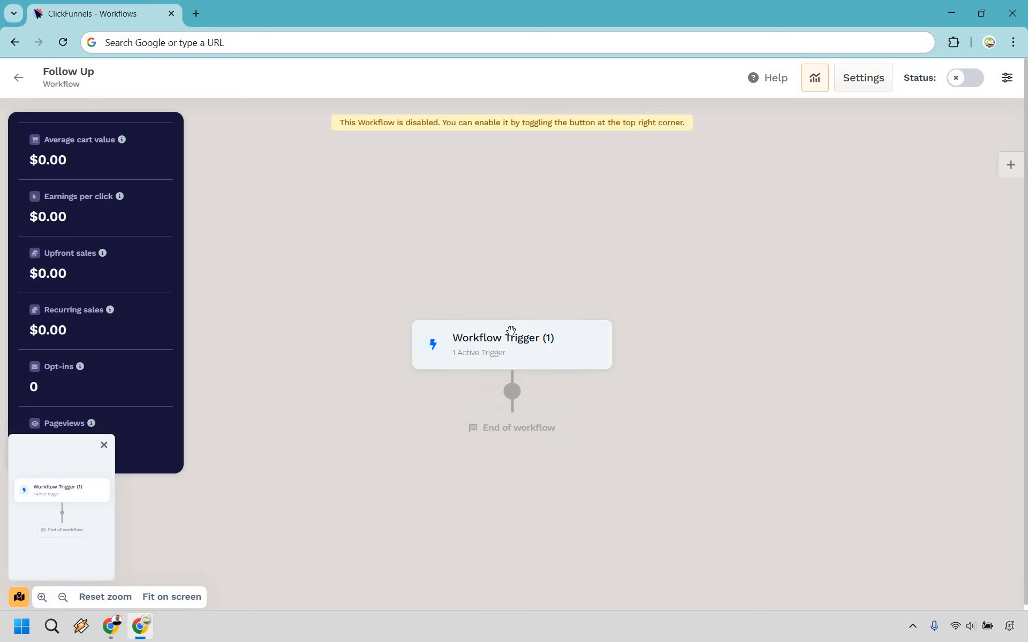
Step: Add a Send Email step below the workflow trigger using the Russell Brunson Style template
{"action": "left_click", "coordinate": [512, 395]}
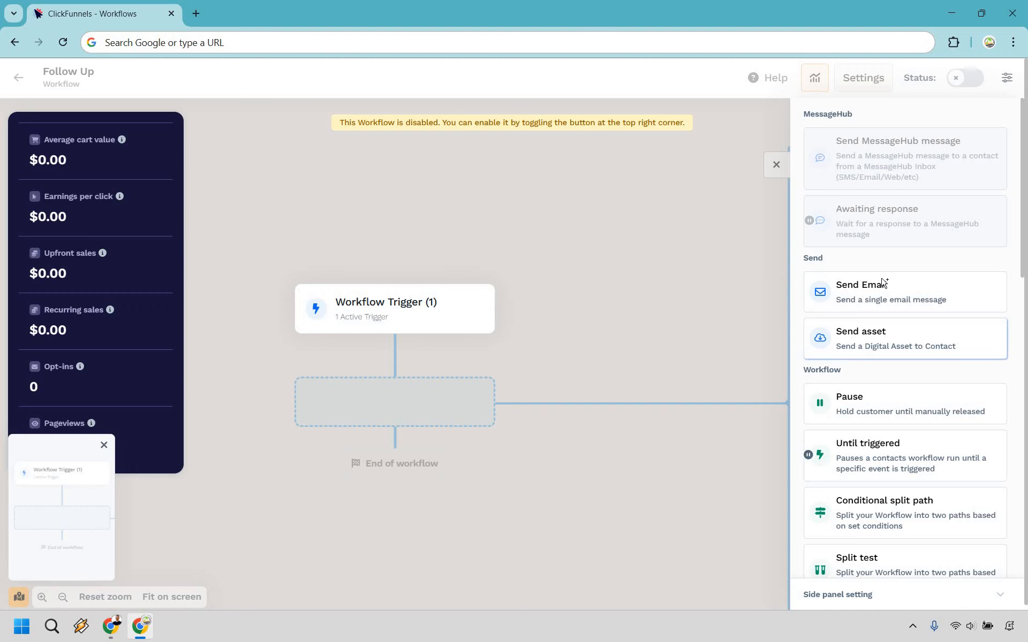
{"action": "left_click", "coordinate": [868, 296]}
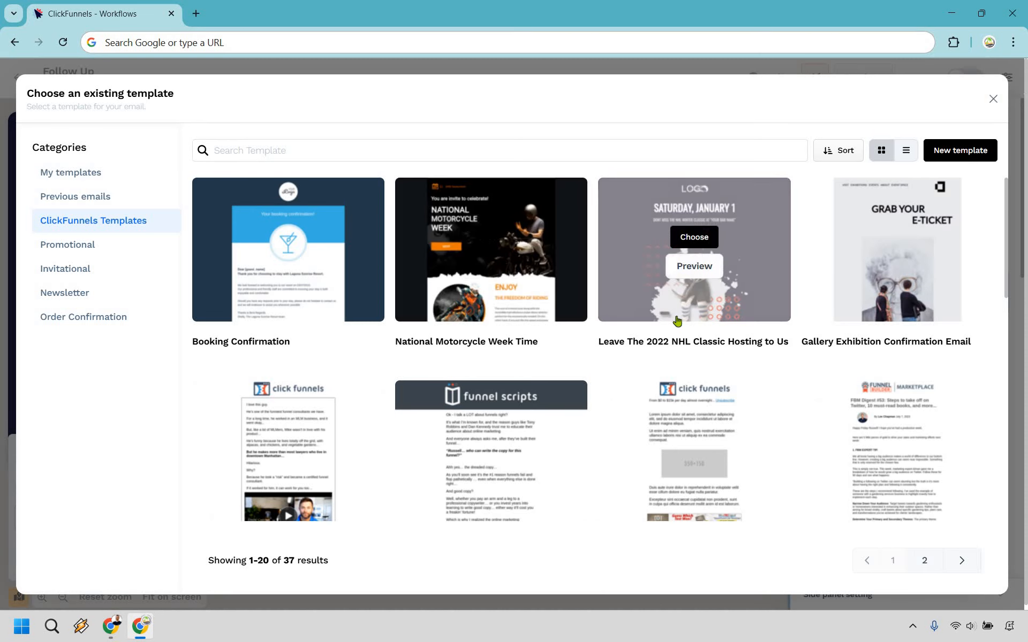
{"action": "scroll", "coordinate": [680, 316], "scroll_direction": "down", "scroll_amount": 5}
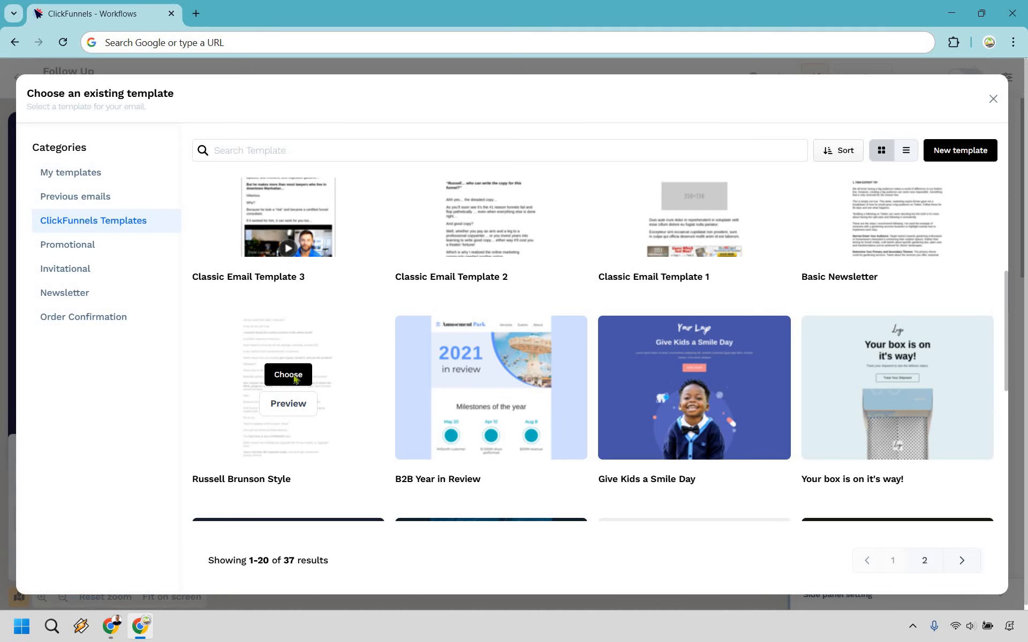
{"action": "left_click", "coordinate": [293, 377]}
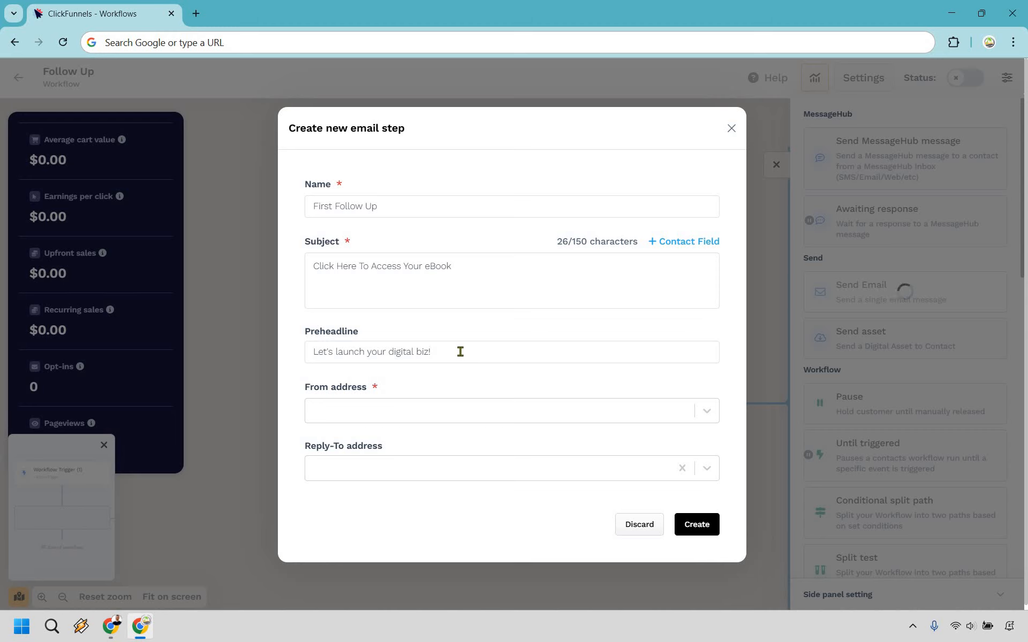
Step: Create the email step named First Follow Up with subject "Click Here To Access Your eBook" and preheadline "Let's launch your digital biz!"
{"action": "triple_click", "coordinate": [480, 353]}
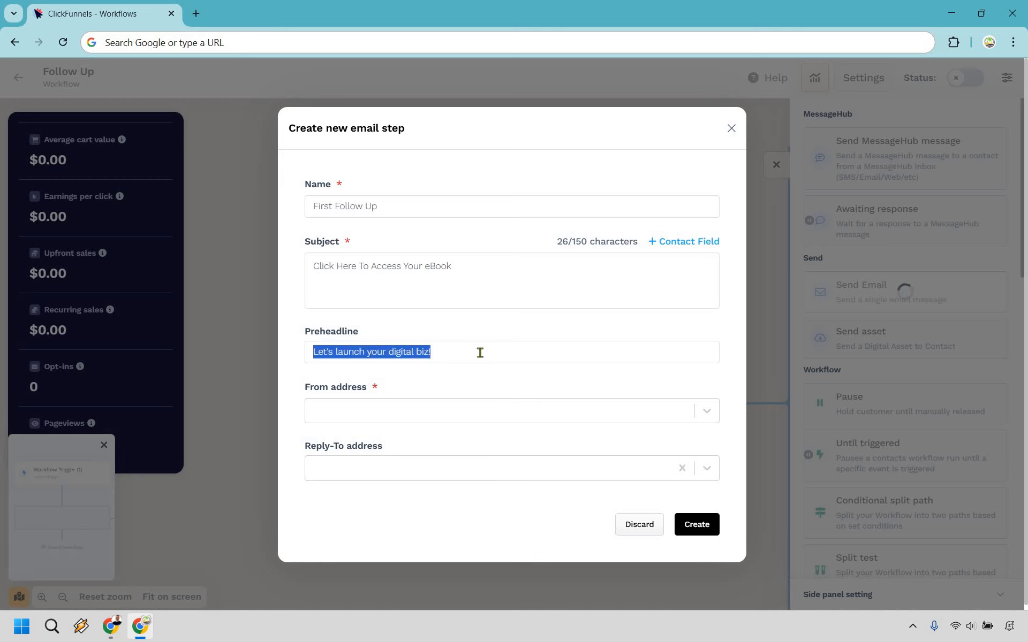
{"action": "left_click", "coordinate": [480, 352]}
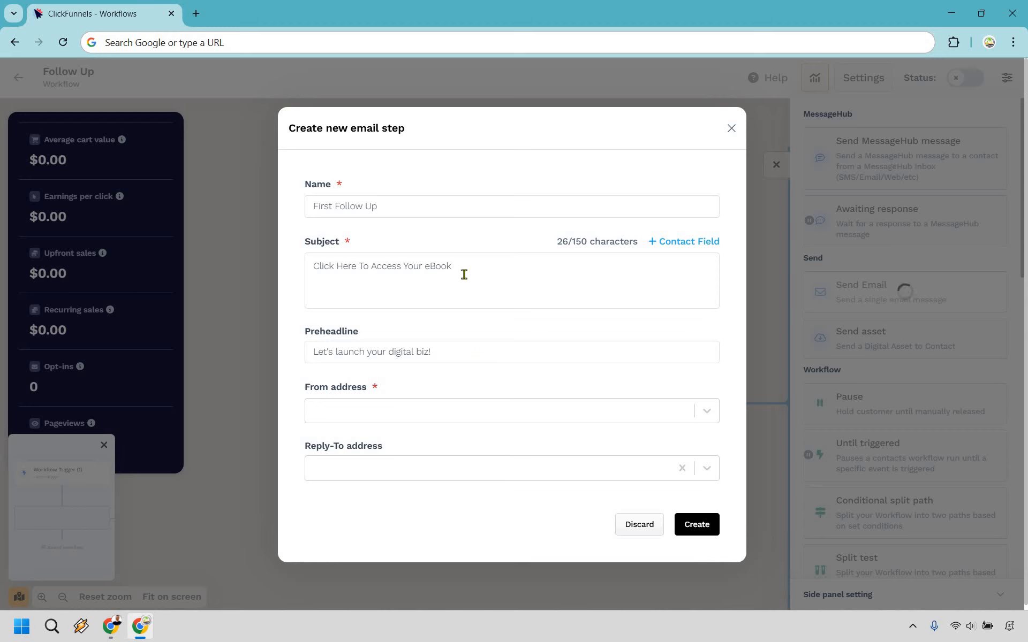
{"action": "left_click_drag", "start_coordinate": [418, 266], "coordinate": [313, 270]}
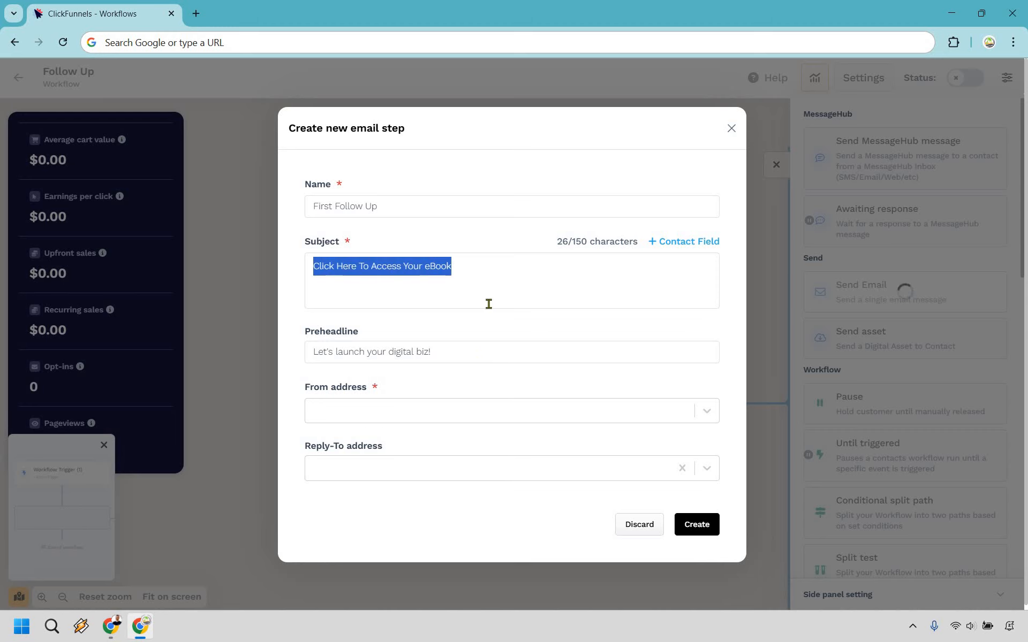
{"action": "left_click", "coordinate": [465, 292]}
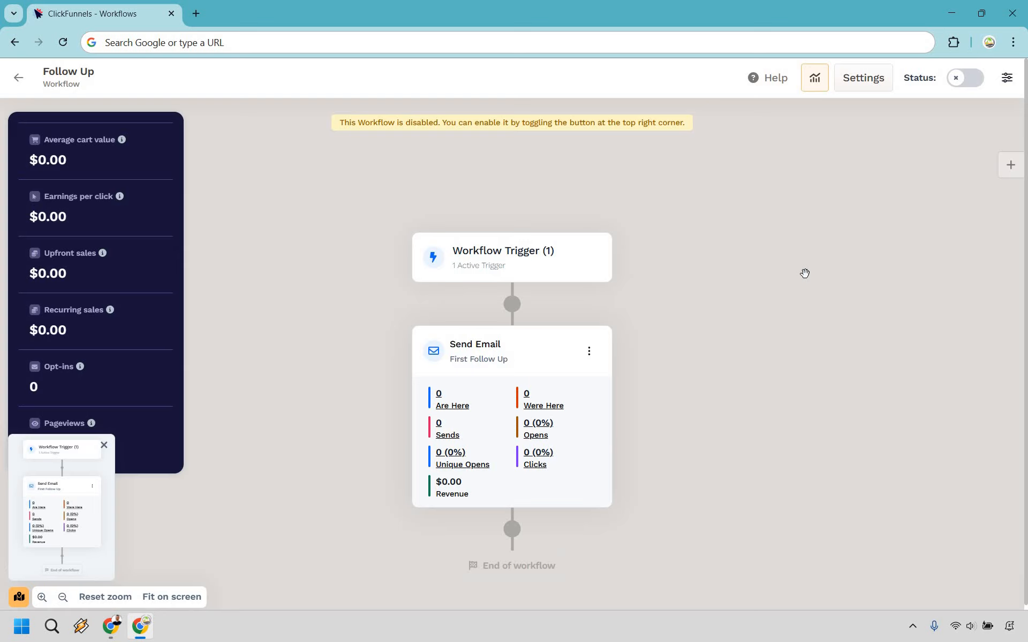
Step: Replace the email's body with "Congratulate", "Access to free gift", "What you'll be seeing from me", "thanks again", "sign off", "P.S. A little bit extra if needed"
{"action": "left_click", "coordinate": [589, 351]}
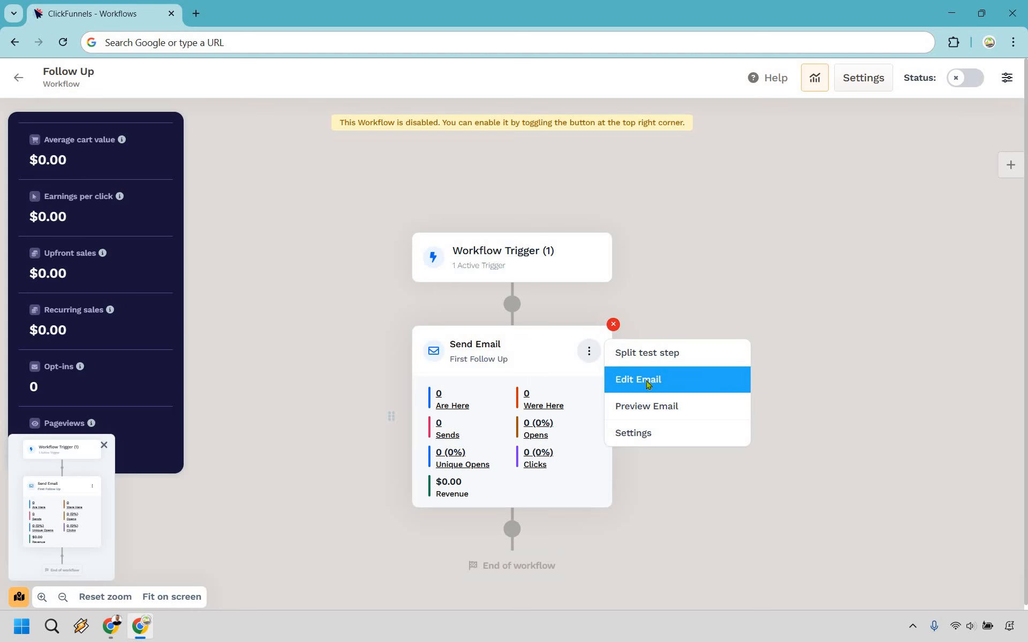
{"action": "left_click", "coordinate": [648, 381]}
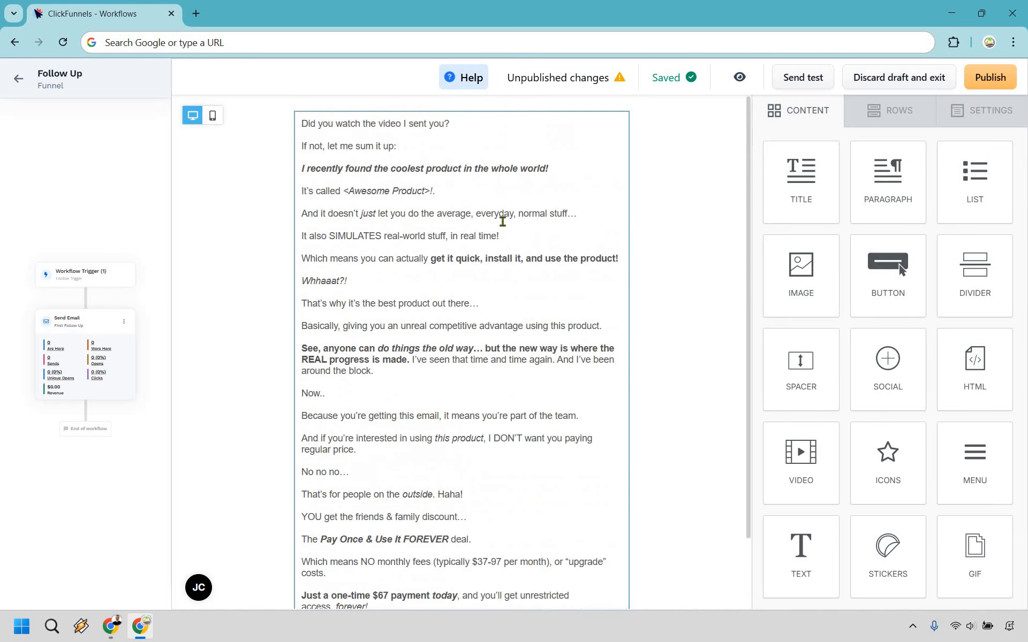
{"action": "left_click", "coordinate": [502, 221]}
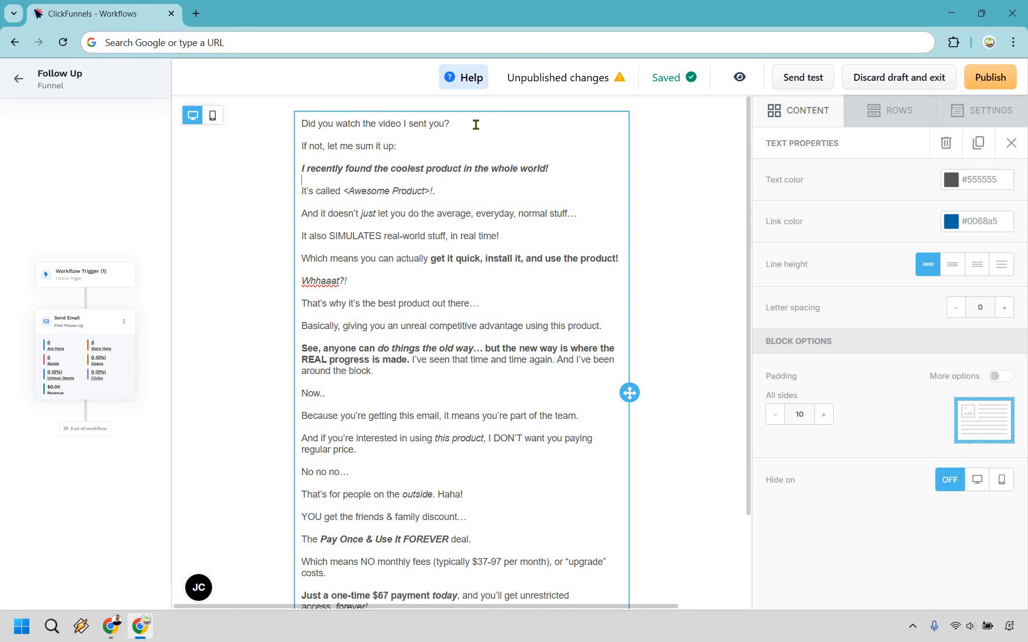
{"action": "key", "text": "ctrl+a"}
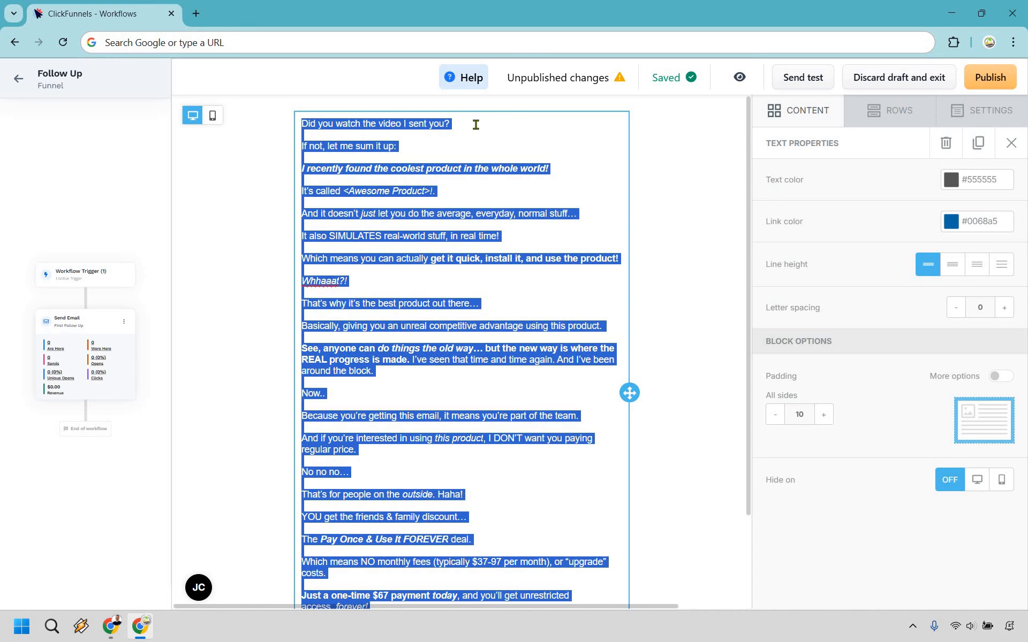
{"action": "type", "text": "Congratulate Access to free gift What you'll be seeing from me thanks again sign off P.S. A little bit extra if needed"}
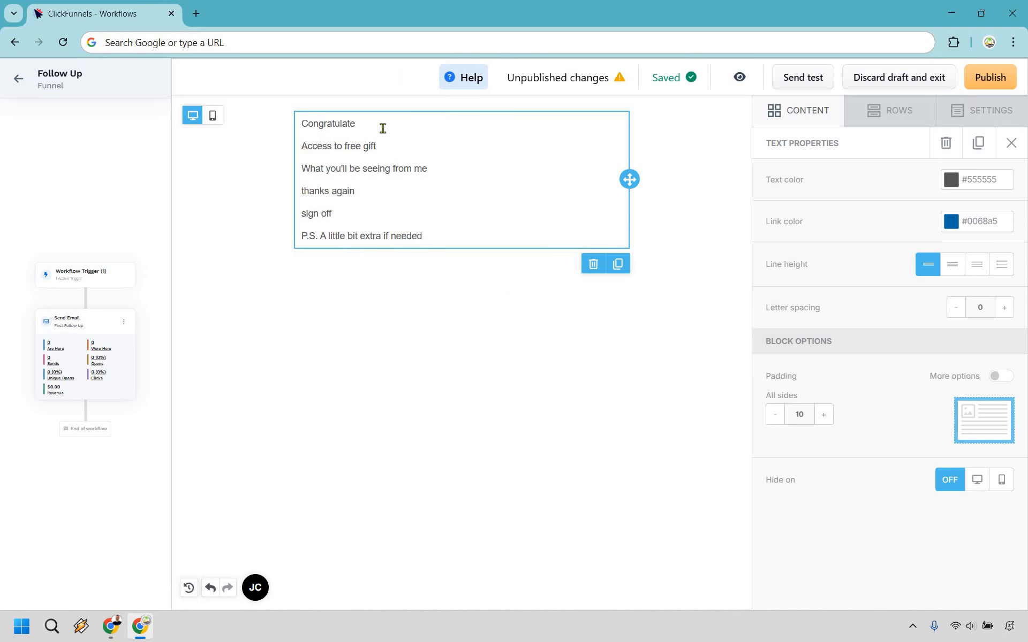